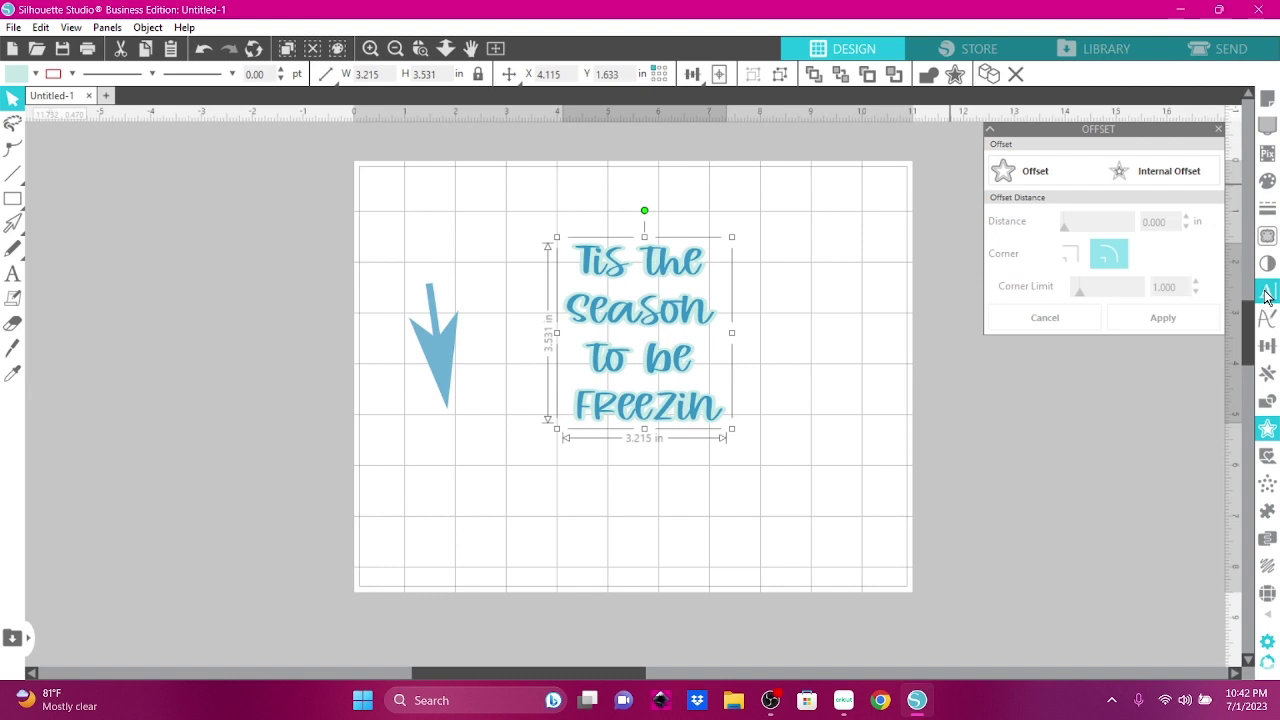
# Show the Text Style settings for the 'Tis the Season to be Freezin' text design
pyautogui.click(1267, 291)
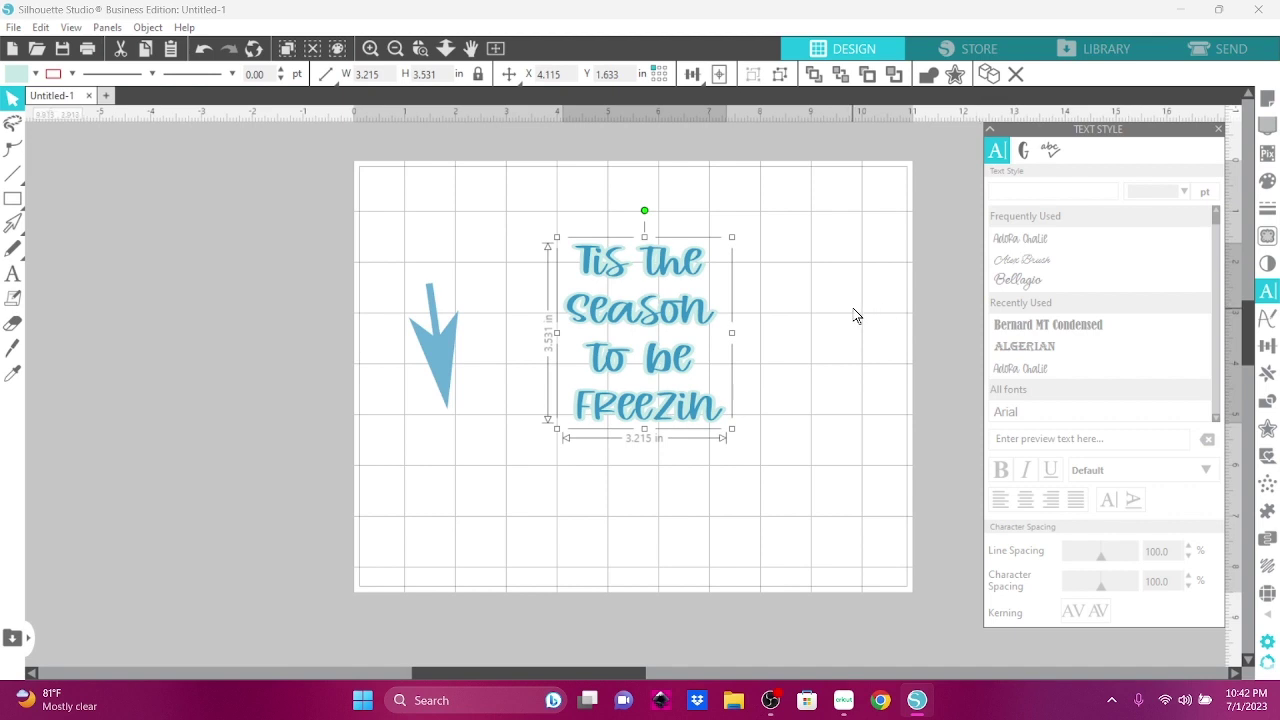
# Move the text and blue arrow up-right, then draw a thin Flexishapes arrow on the left
pyautogui.moveTo(620, 360); pyautogui.dragTo(742, 306)
pyautogui.moveTo(442, 342); pyautogui.dragTo(540, 305)
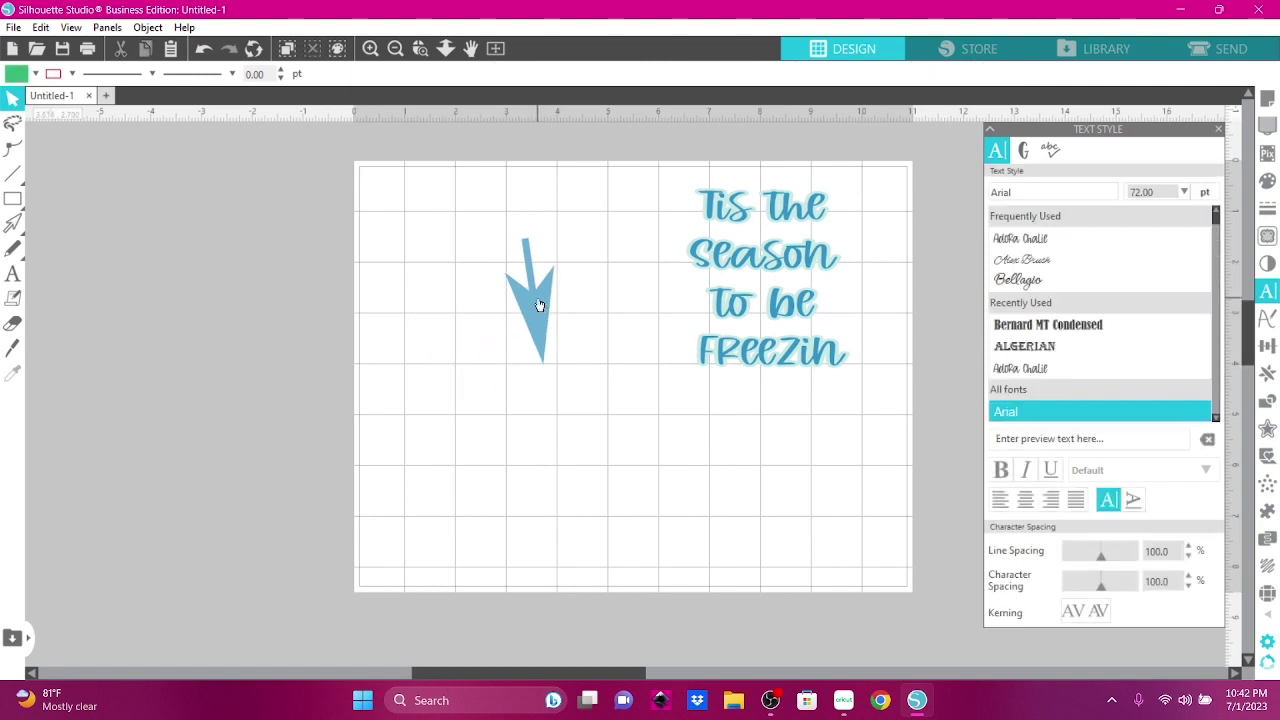
pyautogui.click(14, 224)
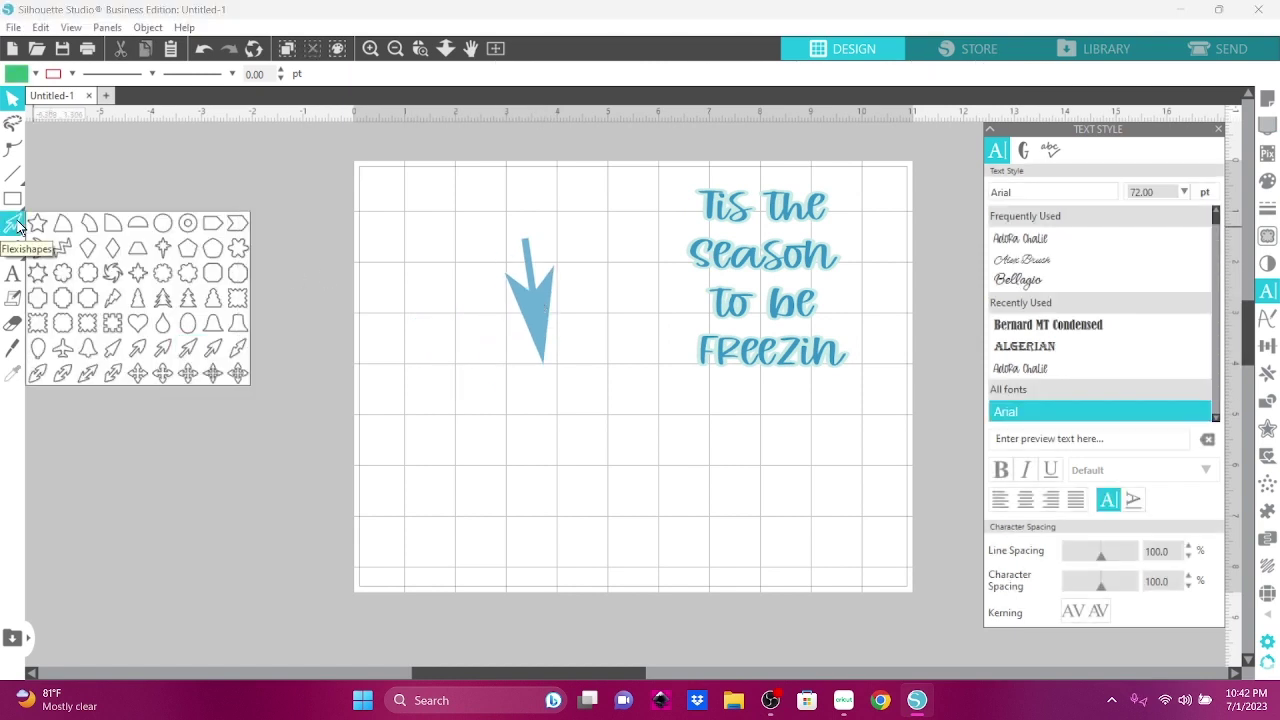
pyautogui.click(187, 347)
pyautogui.moveTo(458, 332); pyautogui.dragTo(428, 214)
pyautogui.moveTo(448, 290); pyautogui.dragTo(418, 175)
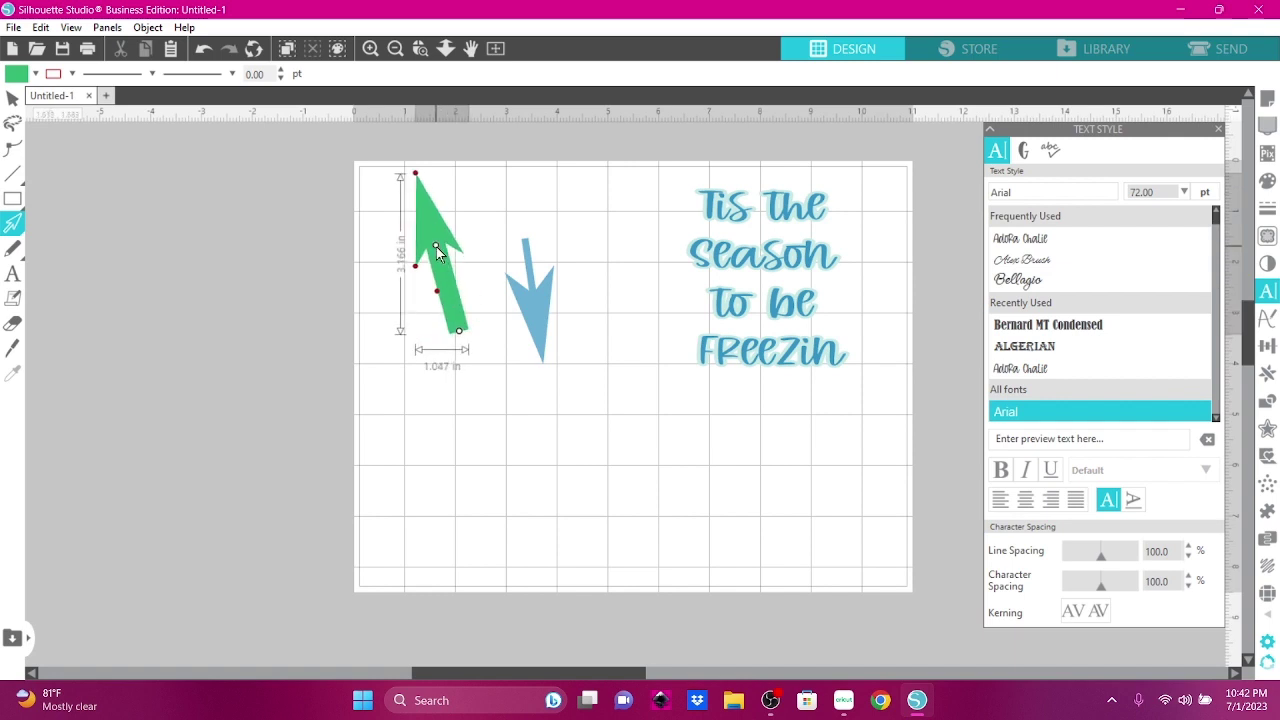
pyautogui.moveTo(437, 292); pyautogui.dragTo(446, 297)
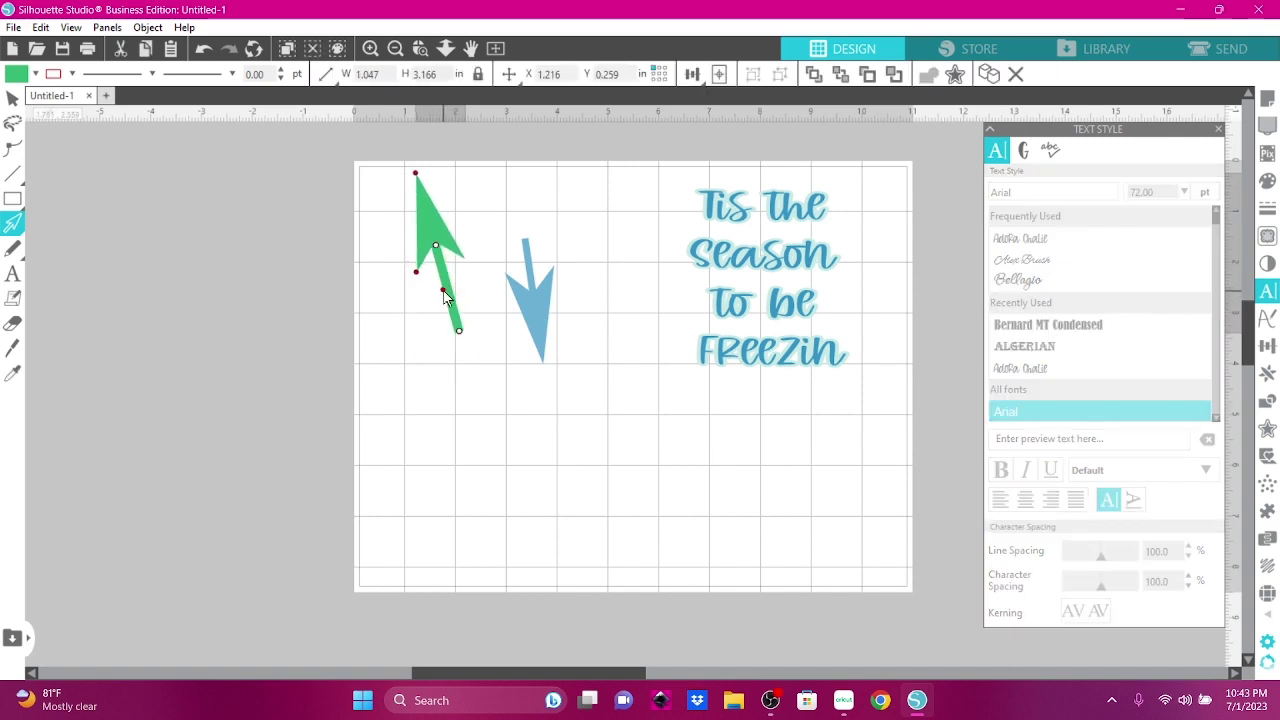
# Give the new arrow an outline colour and light-blue fill, and convert it to a path
pyautogui.click(71, 73)
pyautogui.click(68, 135)
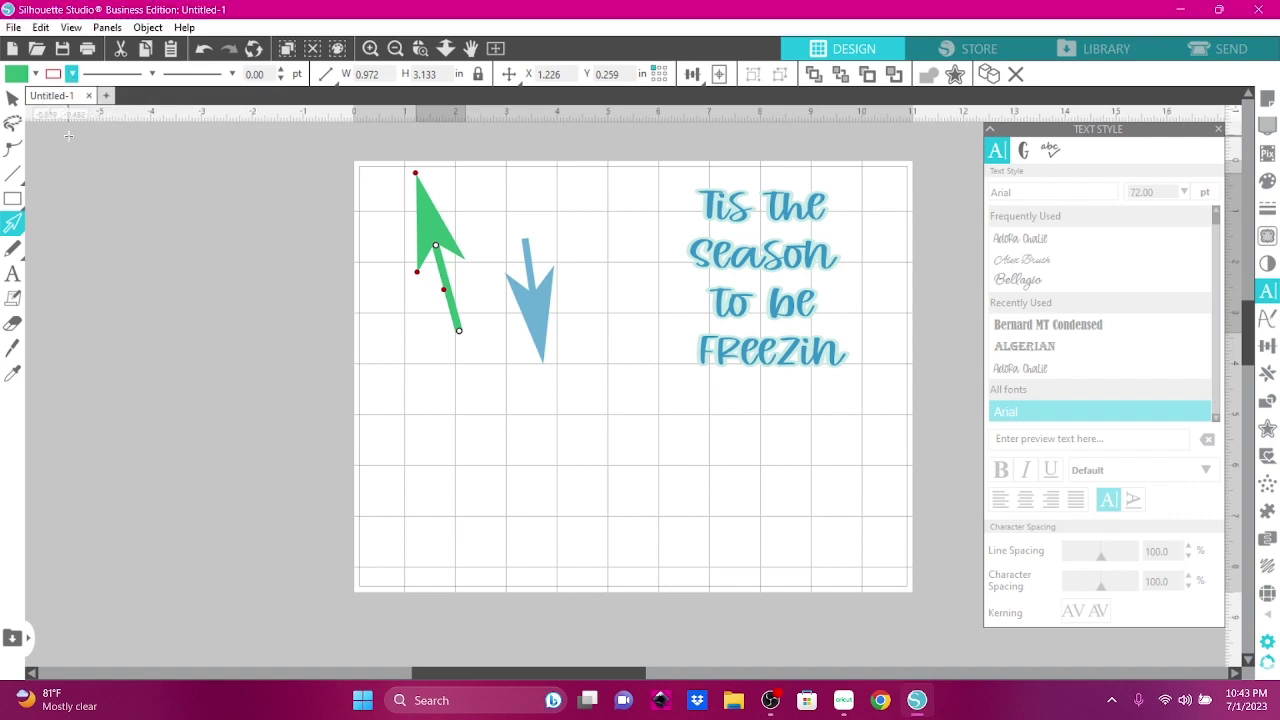
pyautogui.click(35, 75)
pyautogui.click(33, 98)
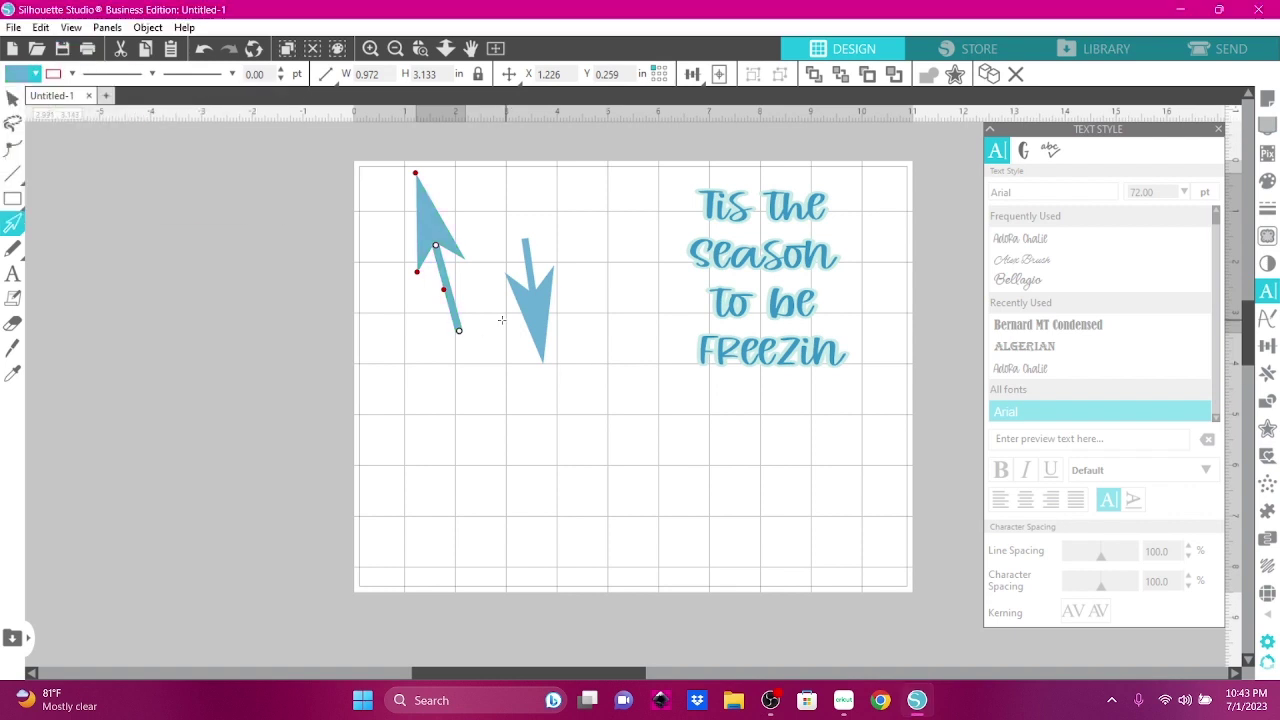
pyautogui.click(147, 27)
pyautogui.click(200, 207)
# Discard a trial reshape and shift the new arrow slightly lower and right
pyautogui.moveTo(440, 140); pyautogui.dragTo(465, 277)
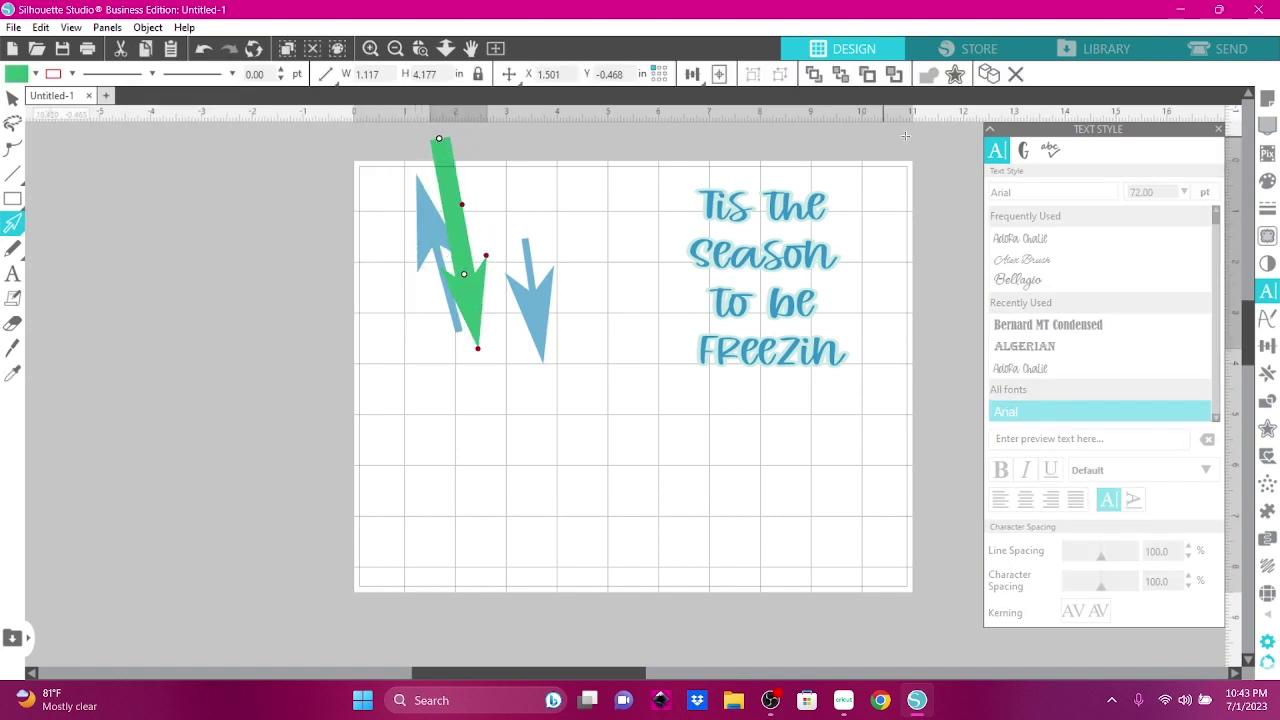
pyautogui.click(205, 48)
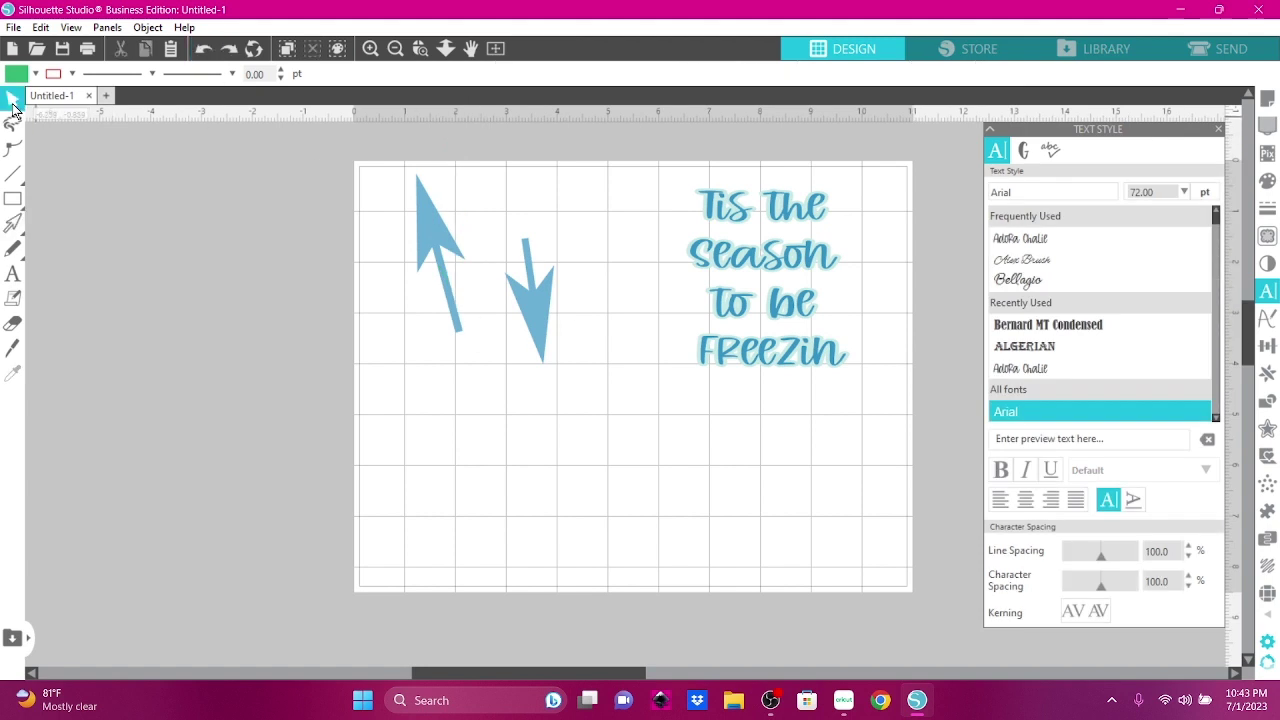
pyautogui.moveTo(455, 267)
pyautogui.mouseDown()
pyautogui.moveTo(515, 280)
pyautogui.moveTo(444, 264)
pyautogui.mouseUp()
pyautogui.click(148, 27)
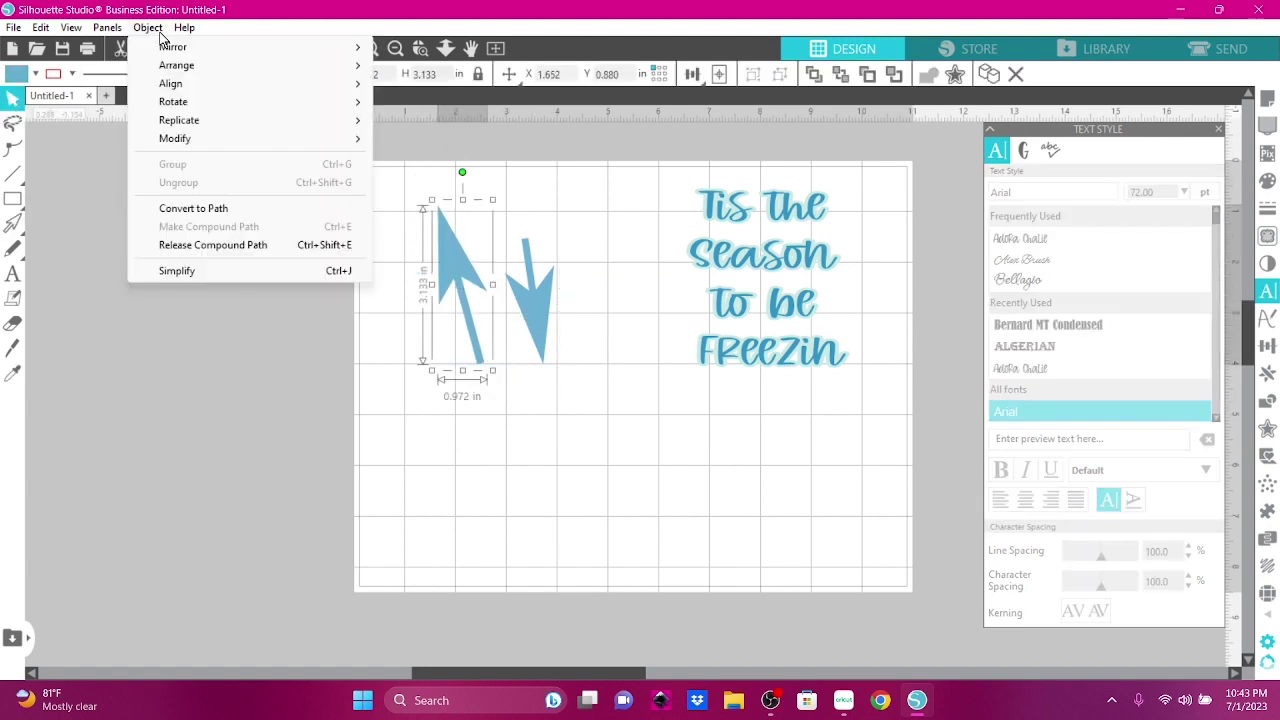
# Flip the left arrow vertically and tilt it diagonally so both arrows point down
pyautogui.moveTo(200, 104)
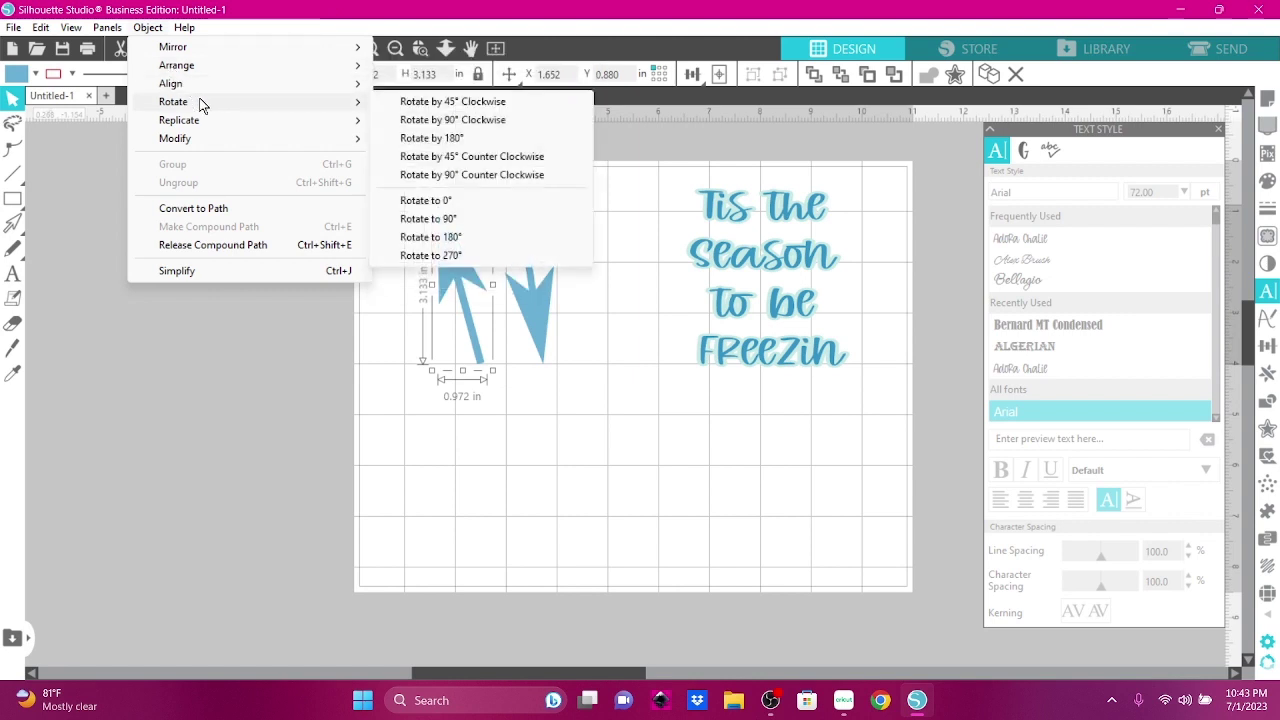
pyautogui.moveTo(343, 48)
pyautogui.click(425, 64)
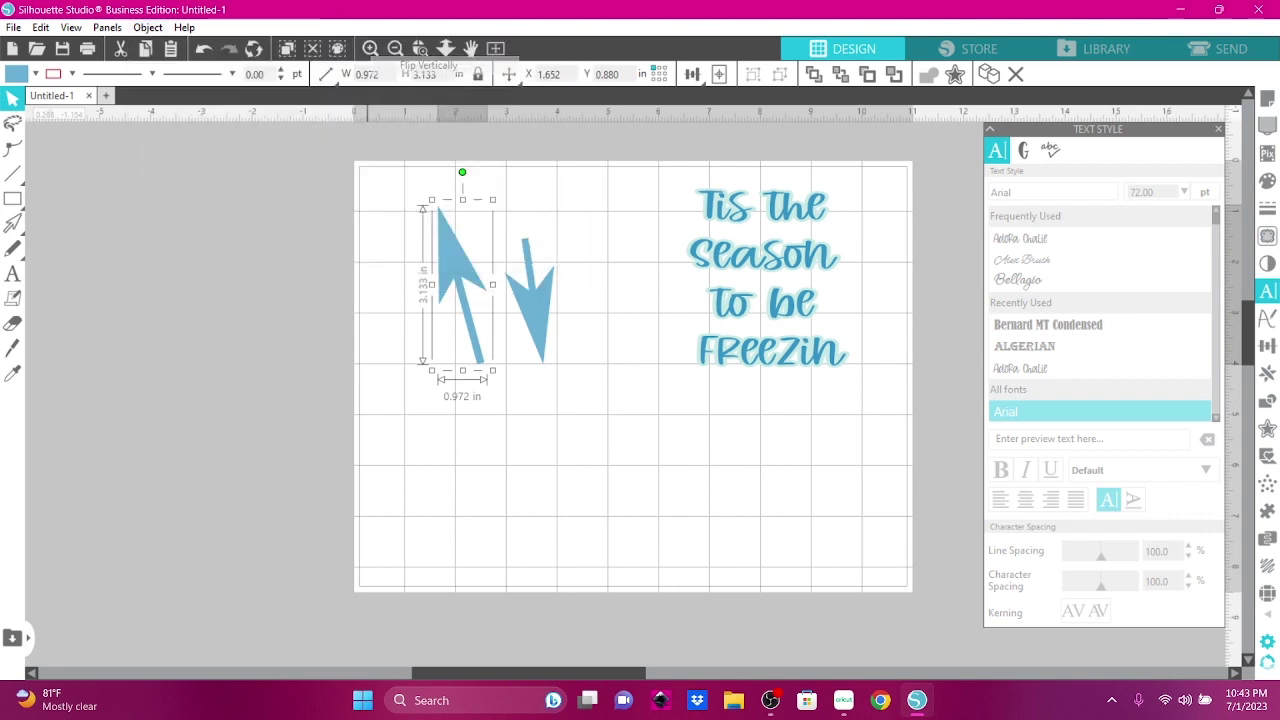
pyautogui.moveTo(462, 398); pyautogui.dragTo(528, 375)
pyautogui.moveTo(22, 222)
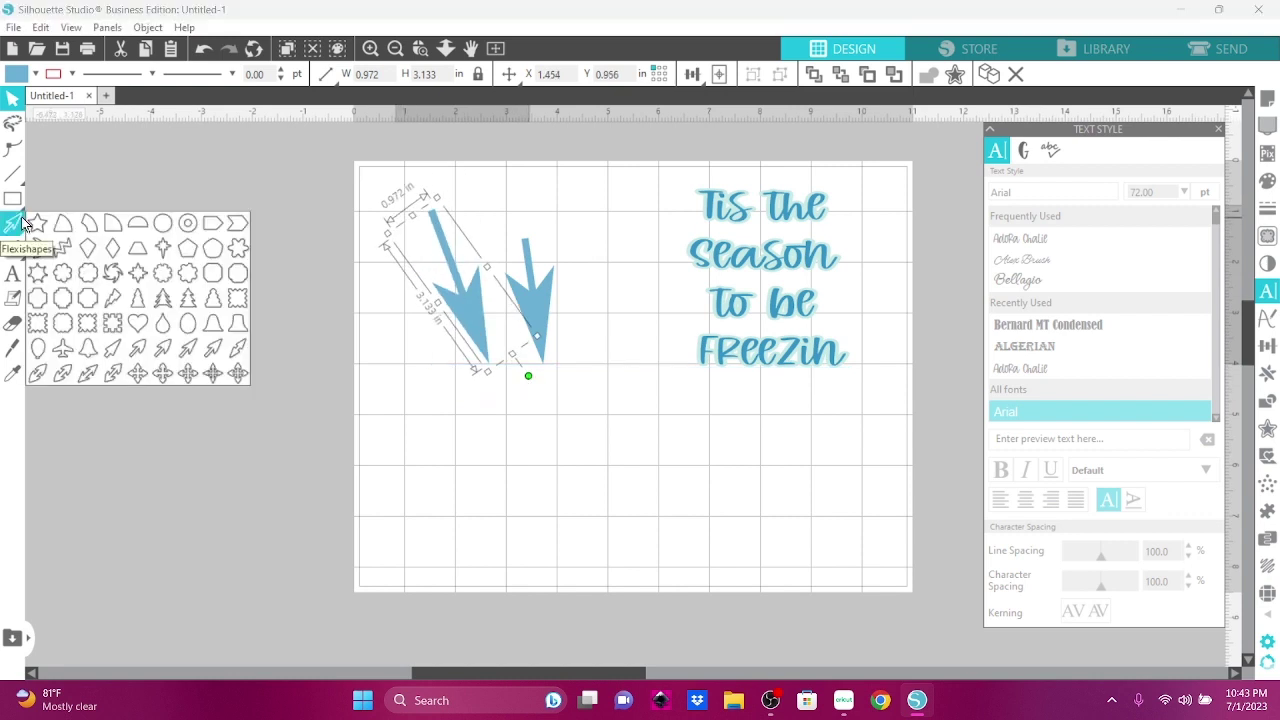
# Draw a light-blue diamond, about 1.082 by 2.165 in, below the arrows and convert it to a path
pyautogui.click(112, 248)
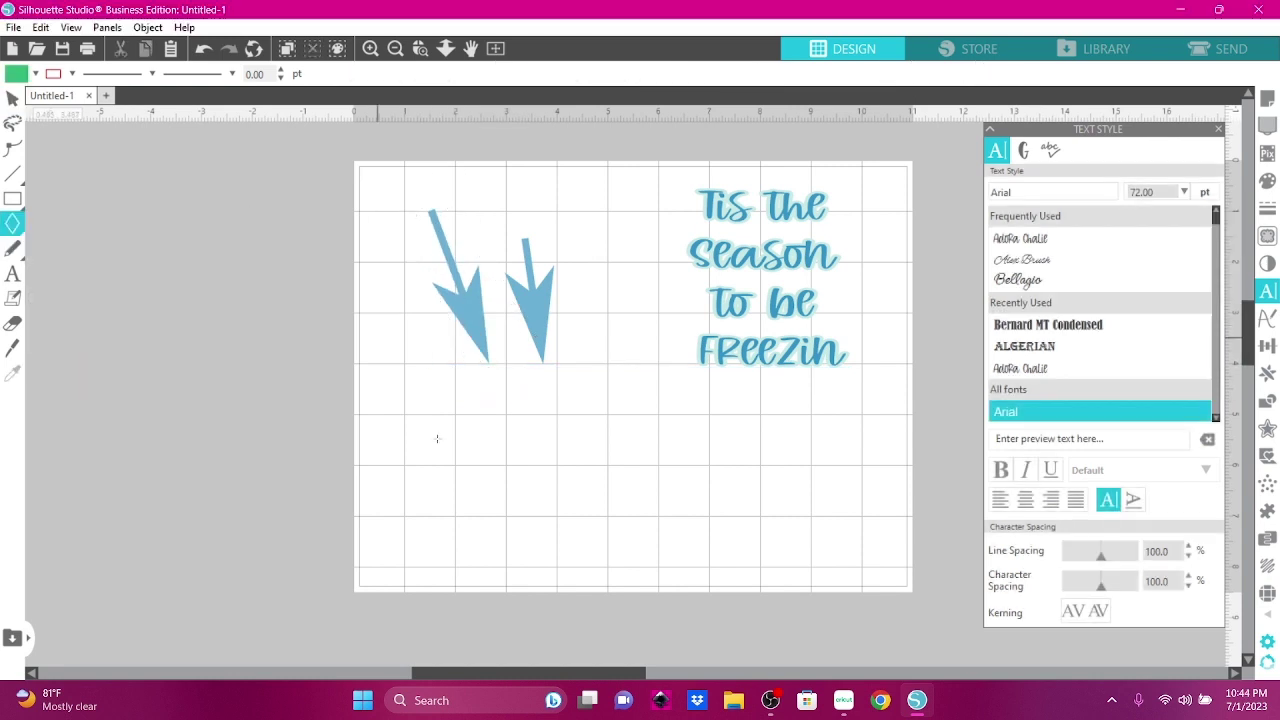
pyautogui.moveTo(601, 362); pyautogui.dragTo(603, 476)
pyautogui.click(71, 75)
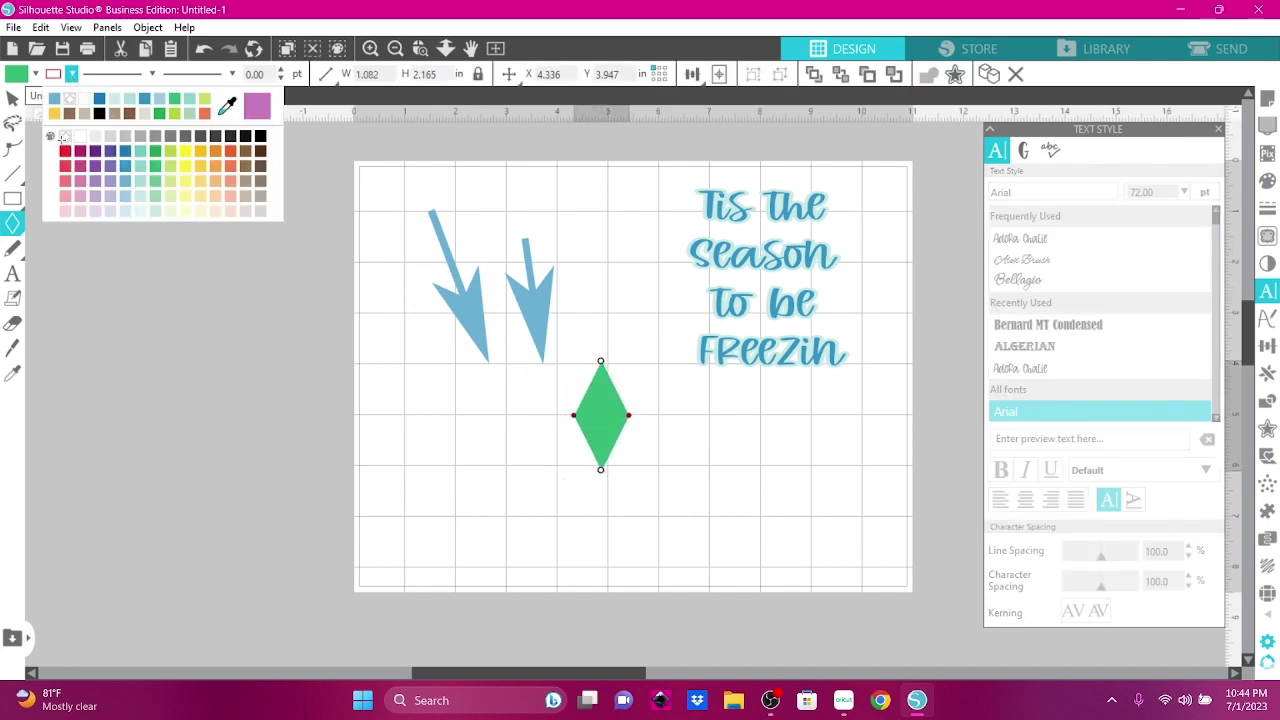
pyautogui.click(35, 74)
pyautogui.click(53, 100)
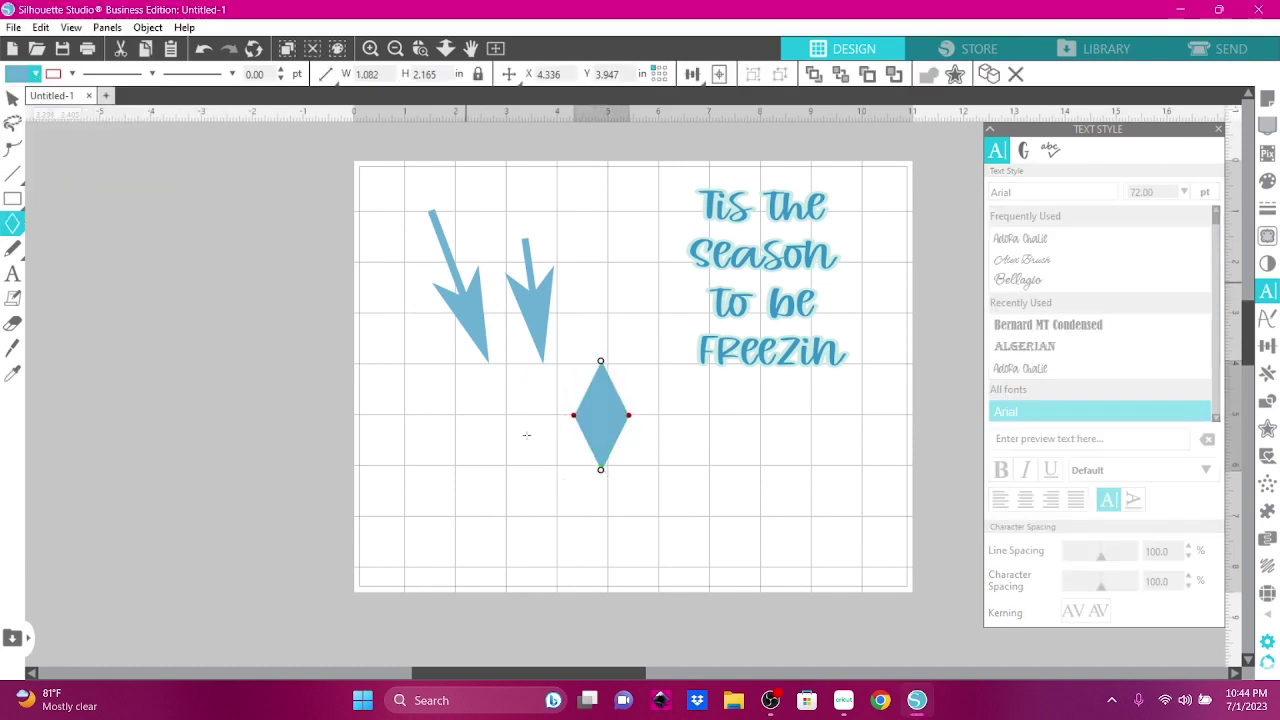
pyautogui.click(147, 27)
pyautogui.click(185, 207)
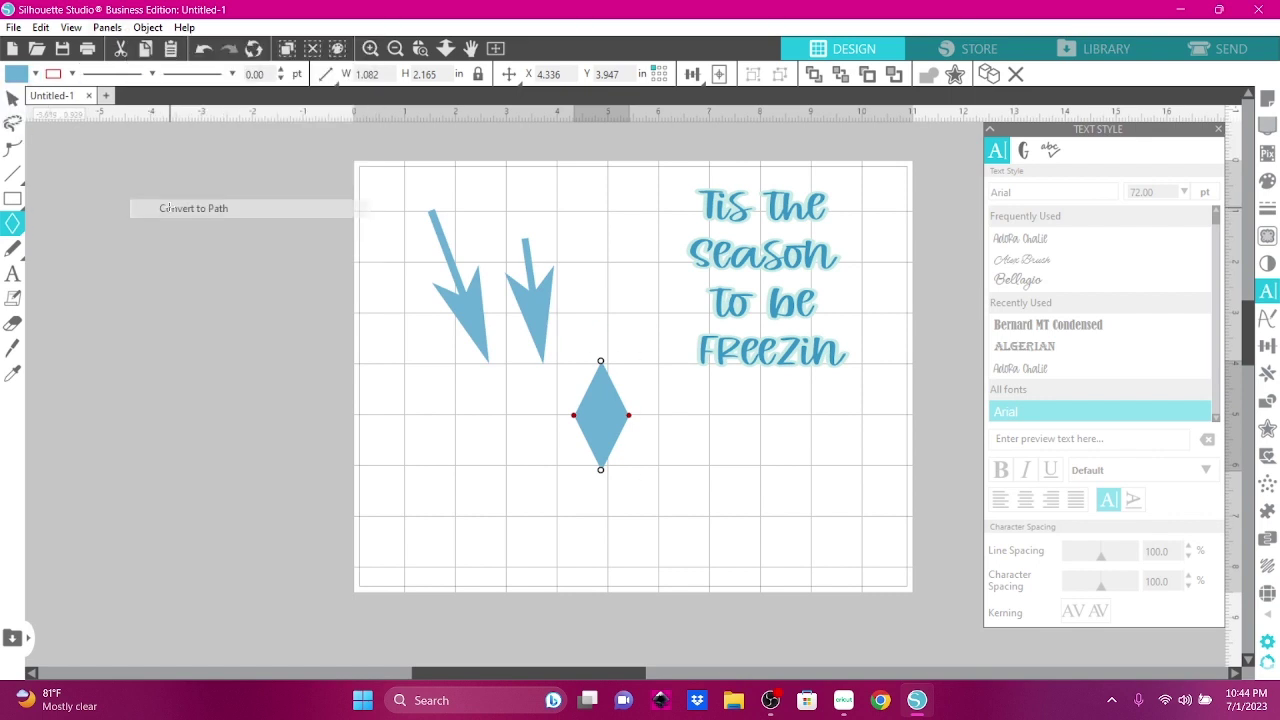
pyautogui.click(10, 97)
# Shift the diamond left, then resize the right arrow taller and narrower and raise its bottom point
pyautogui.moveTo(604, 416); pyautogui.dragTo(557, 409)
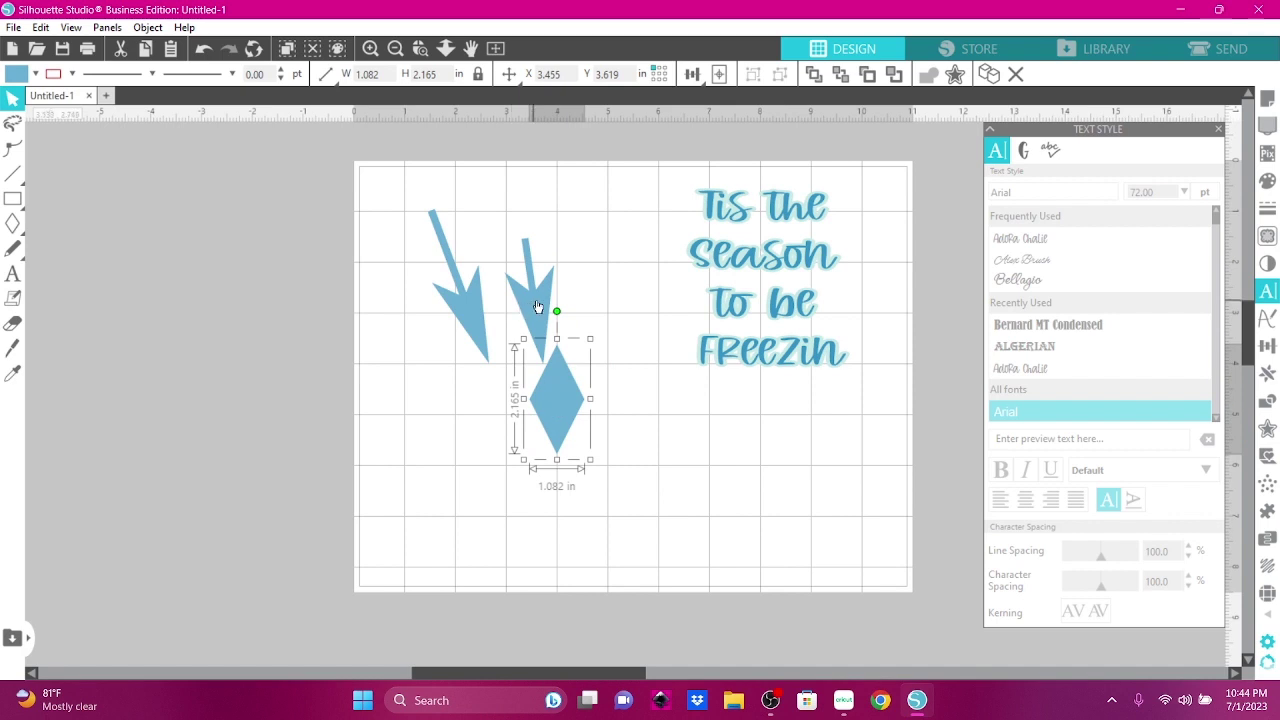
pyautogui.moveTo(535, 307); pyautogui.dragTo(521, 248)
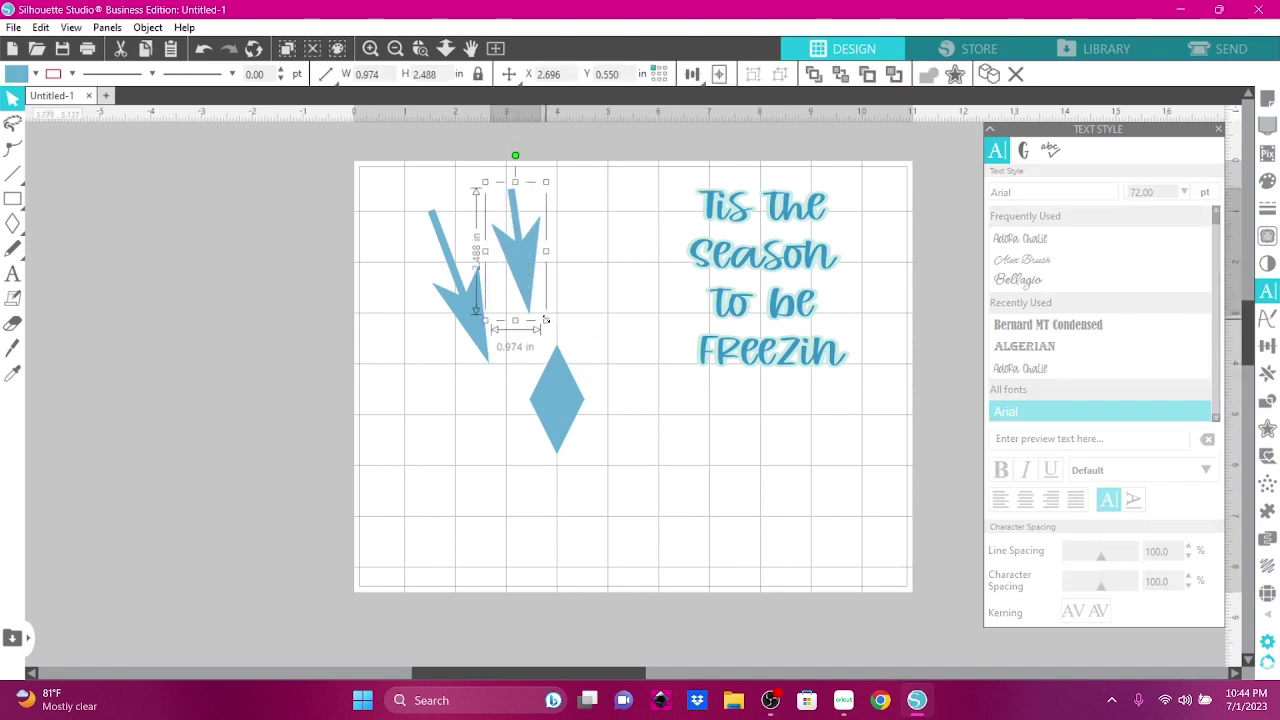
pyautogui.moveTo(515, 320); pyautogui.dragTo(510, 362)
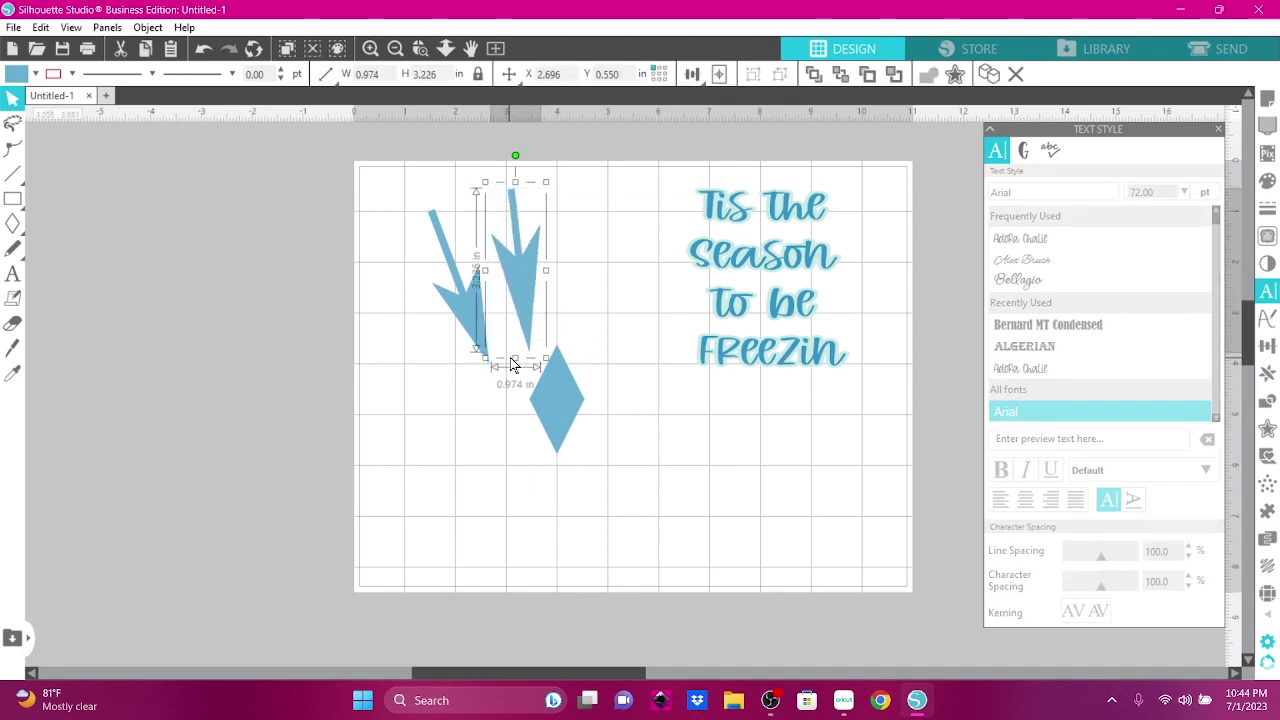
pyautogui.moveTo(485, 271)
pyautogui.mouseDown()
pyautogui.moveTo(505, 272)
pyautogui.moveTo(490, 271)
pyautogui.mouseUp()
pyautogui.doubleClick(524, 300)
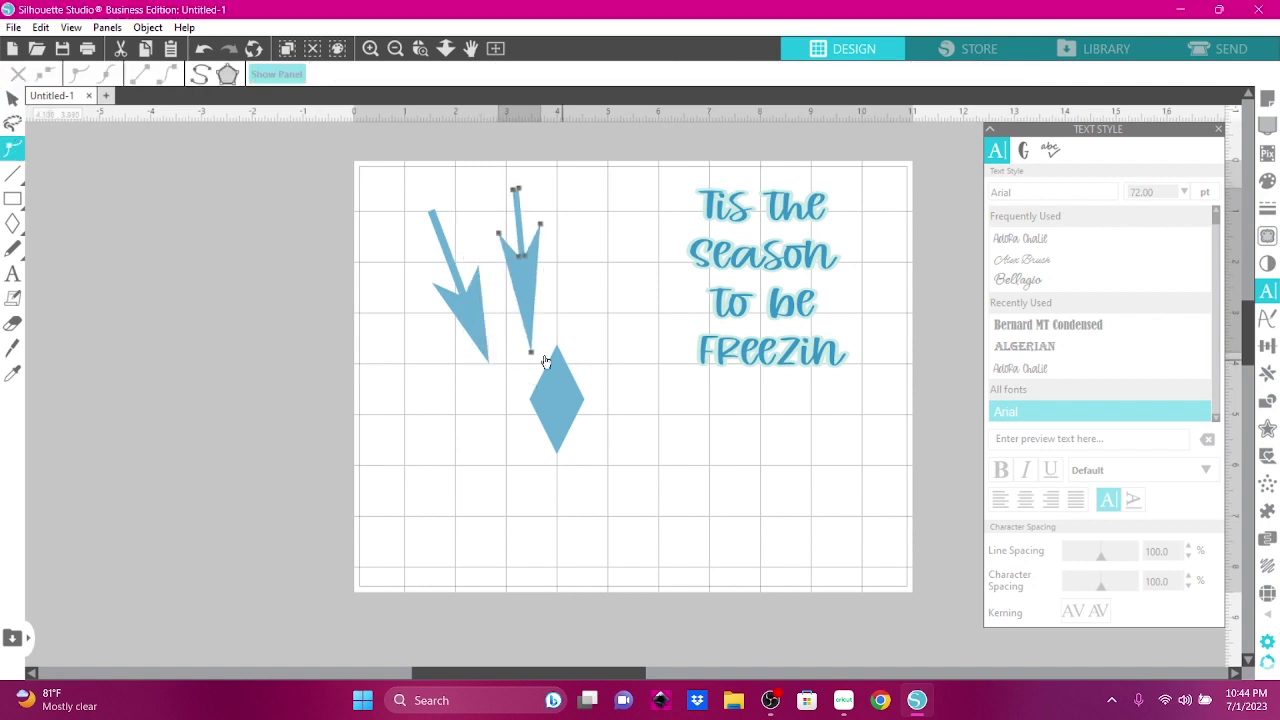
pyautogui.moveTo(532, 353); pyautogui.dragTo(530, 311)
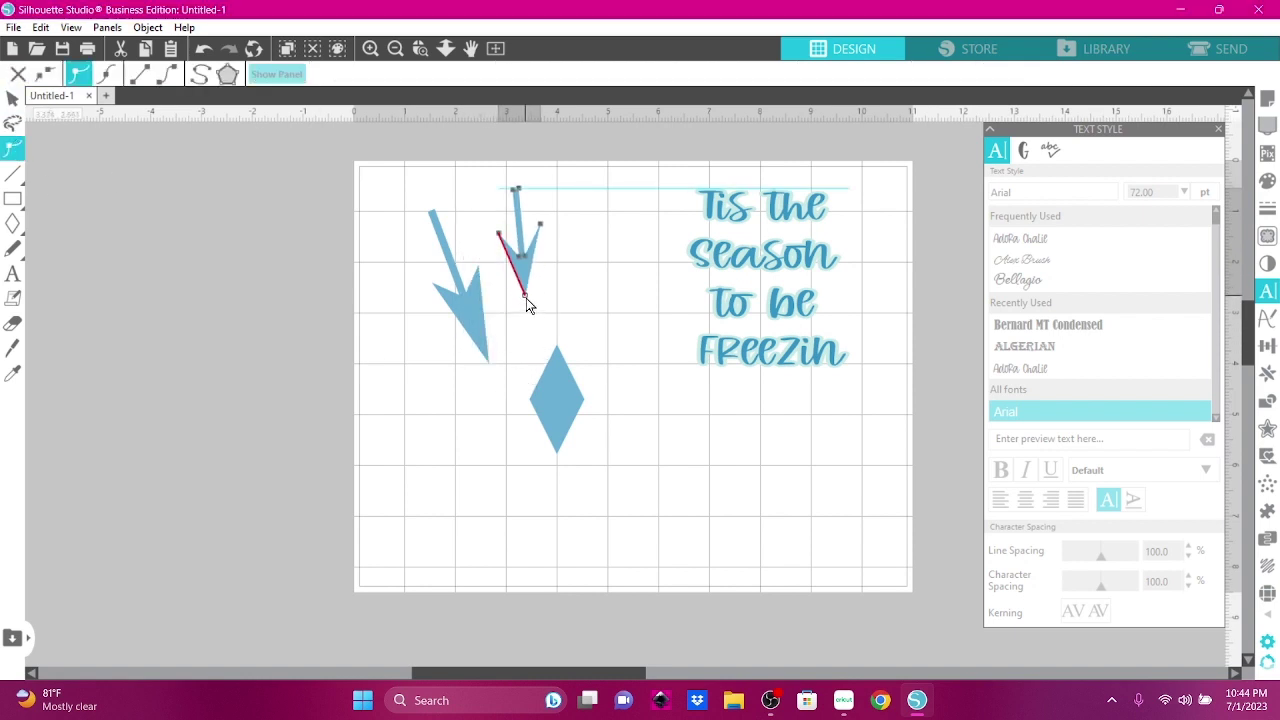
pyautogui.click(470, 326)
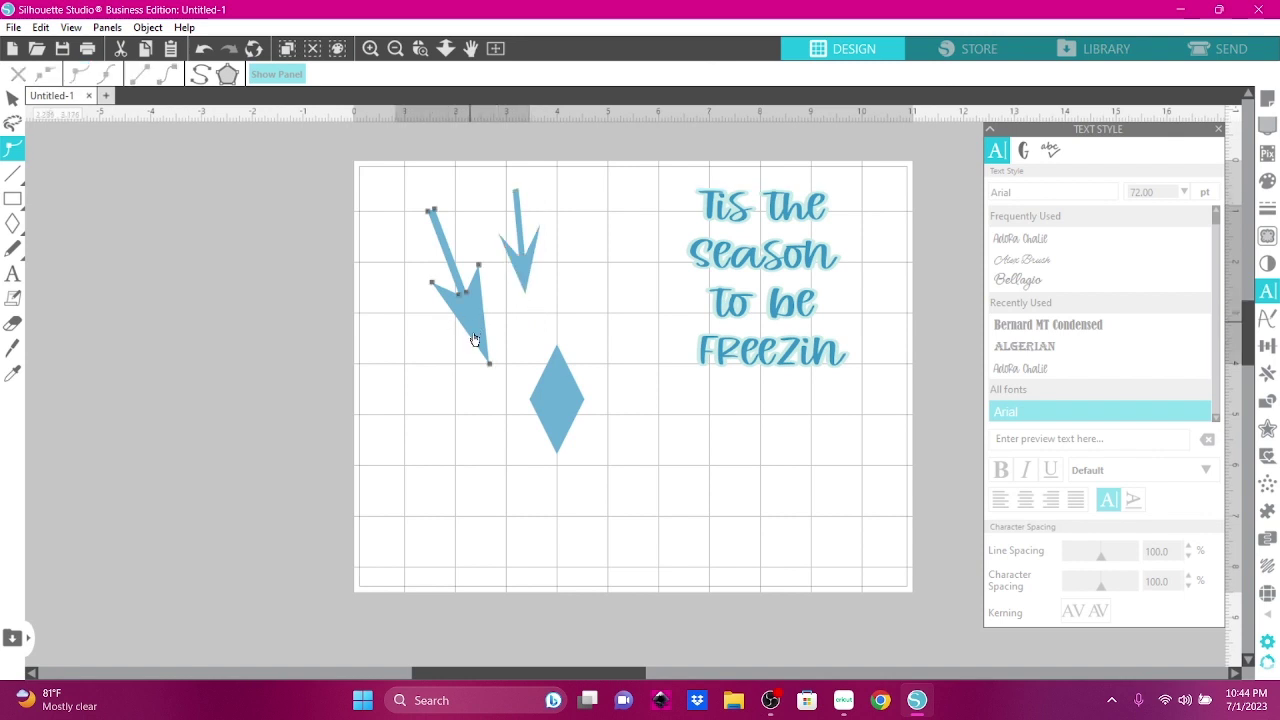
pyautogui.doubleClick(490, 334)
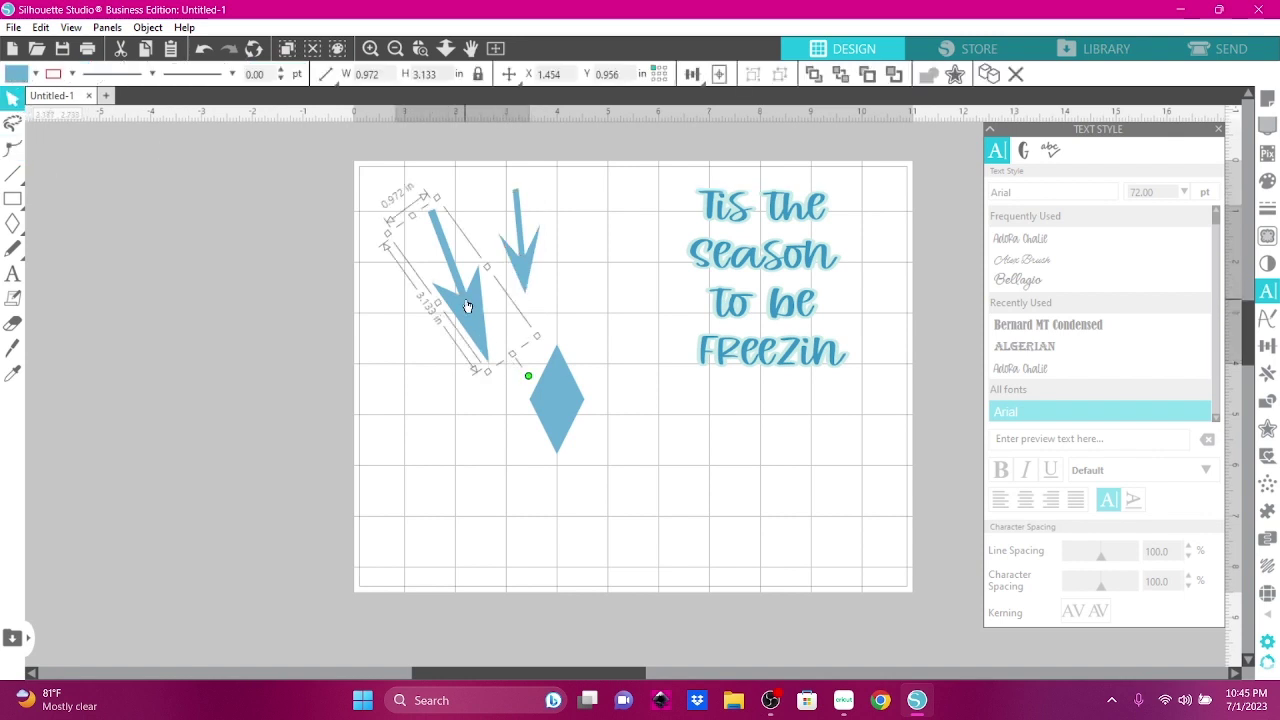
# Rotate the small arrow to match the diagonal and join it onto the big arrow
pyautogui.moveTo(466, 305); pyautogui.dragTo(481, 370)
pyautogui.moveTo(522, 250); pyautogui.dragTo(451, 254)
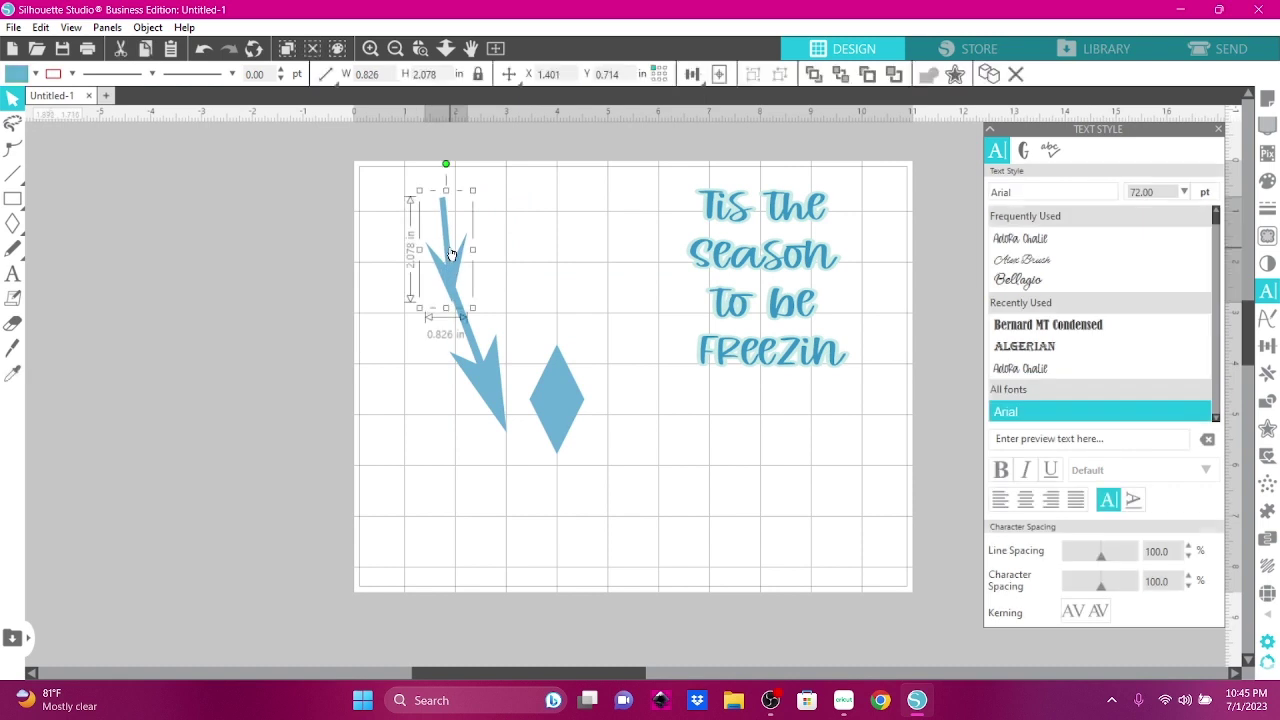
pyautogui.moveTo(447, 165); pyautogui.dragTo(425, 170)
pyautogui.moveTo(451, 280); pyautogui.dragTo(444, 286)
pyautogui.click(489, 387)
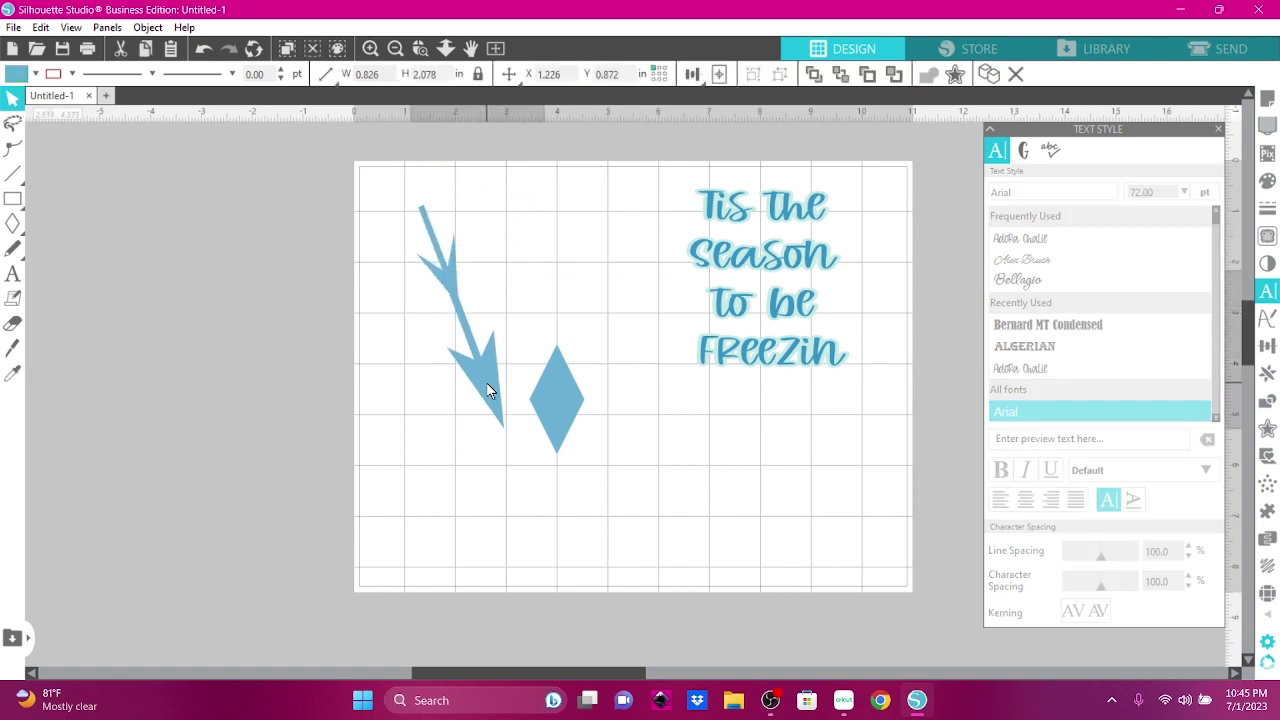
pyautogui.click(486, 382)
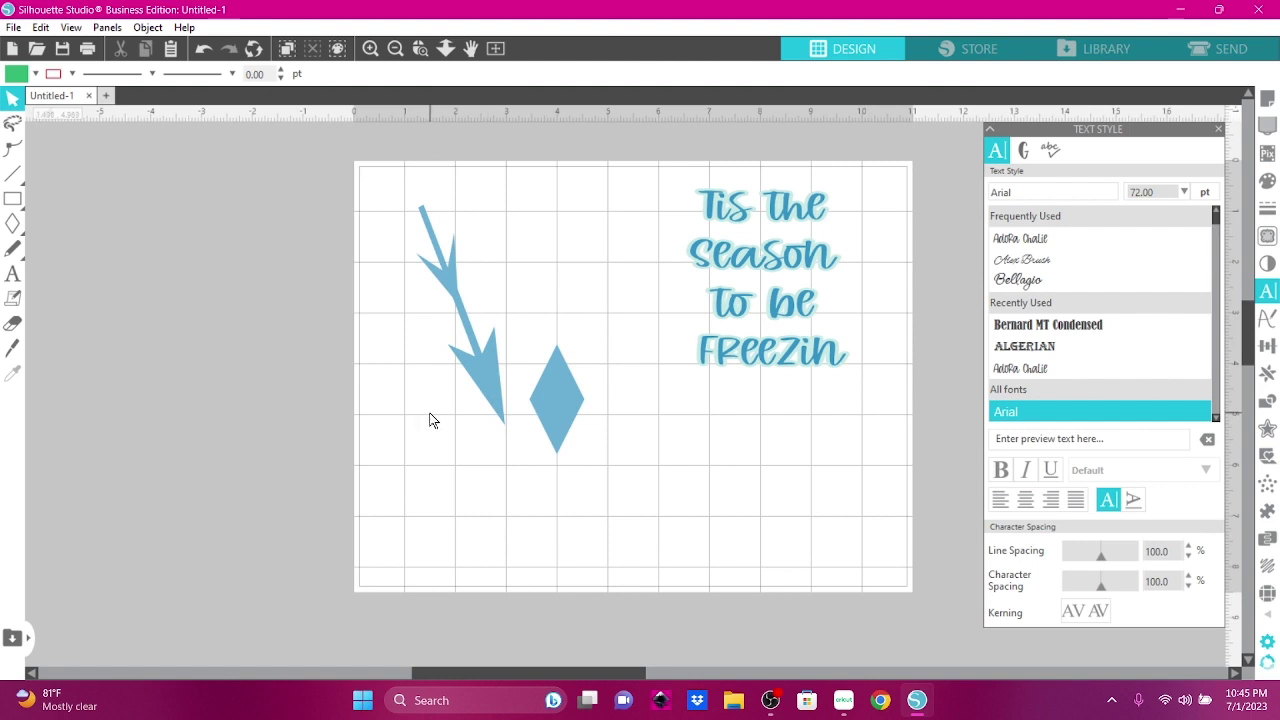
# Nudge the small arrow into place over the big arrow
pyautogui.click(448, 287)
pyautogui.moveTo(453, 270); pyautogui.dragTo(474, 334)
pyautogui.click(452, 354)
pyautogui.click(474, 336)
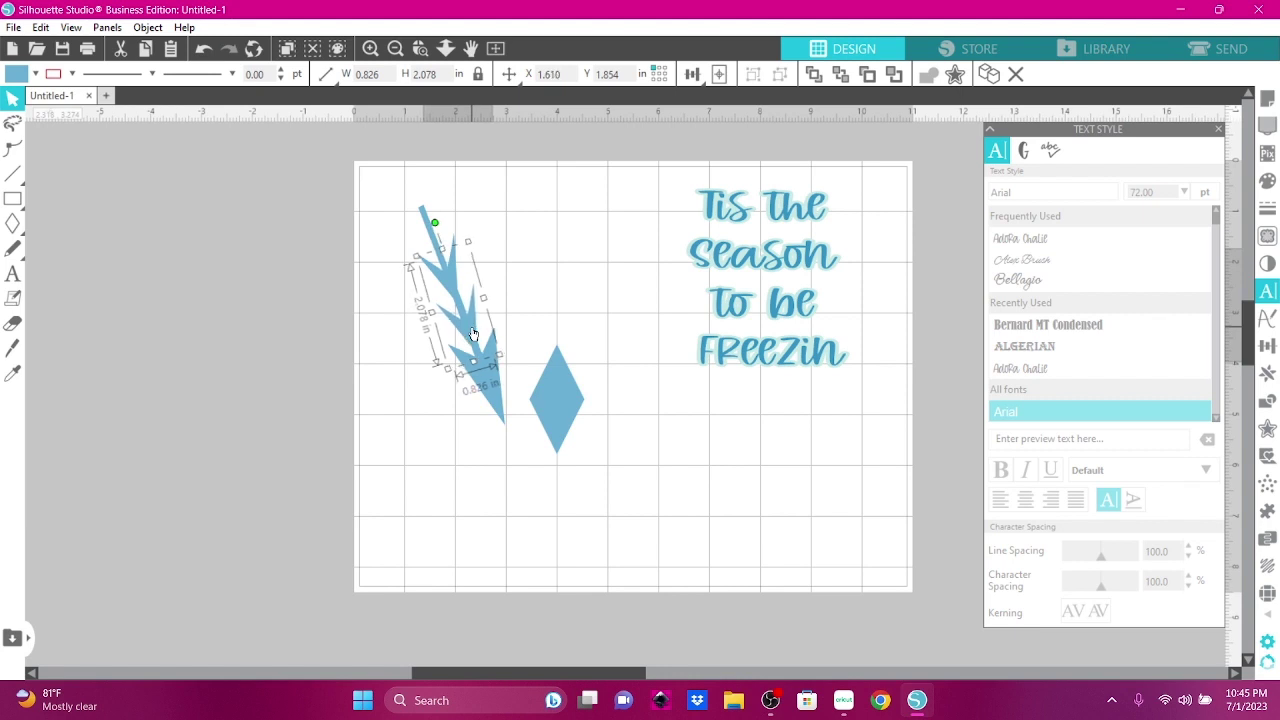
pyautogui.click(523, 494)
# Draw a small ellipse, about 0.344 by 0.410 in, near the top of the mat
pyautogui.click(12, 198)
pyautogui.click(84, 199)
pyautogui.moveTo(546, 205); pyautogui.dragTo(570, 233)
# Fill the oval light blue and place it on the arrow's top tip
pyautogui.click(35, 74)
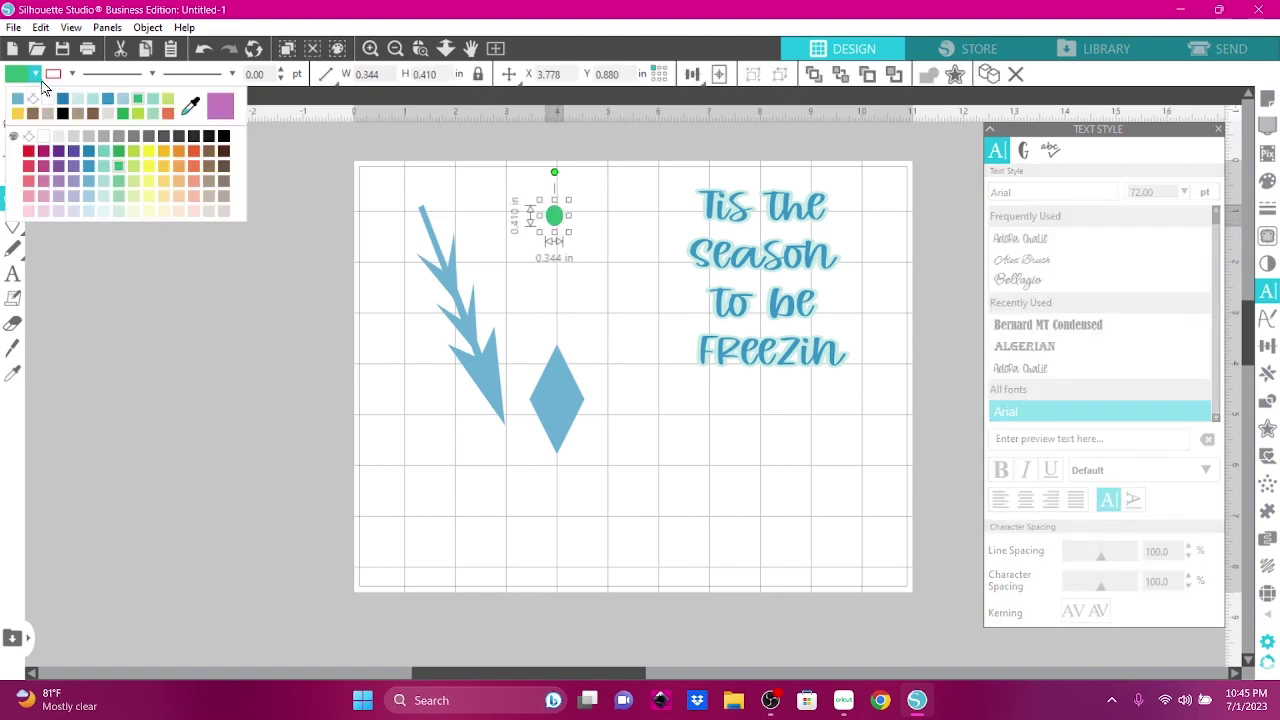
pyautogui.click(20, 99)
pyautogui.click(72, 76)
pyautogui.click(13, 97)
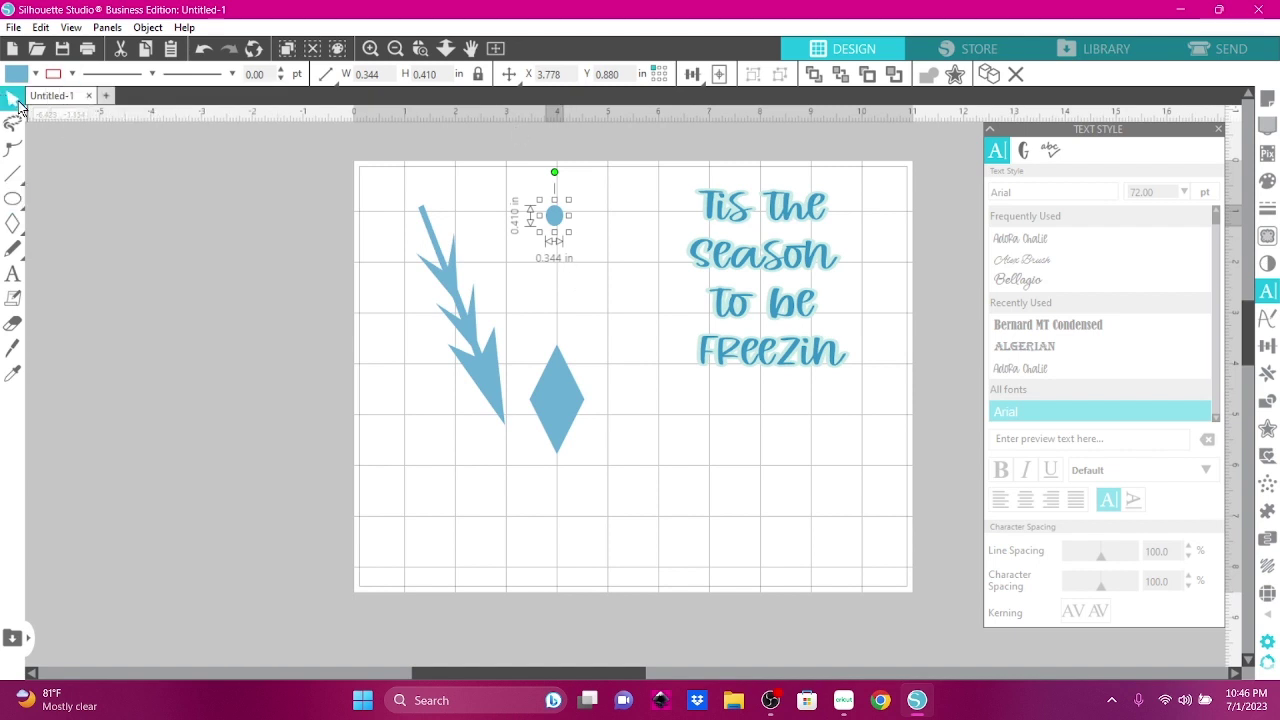
pyautogui.moveTo(559, 220); pyautogui.dragTo(425, 210)
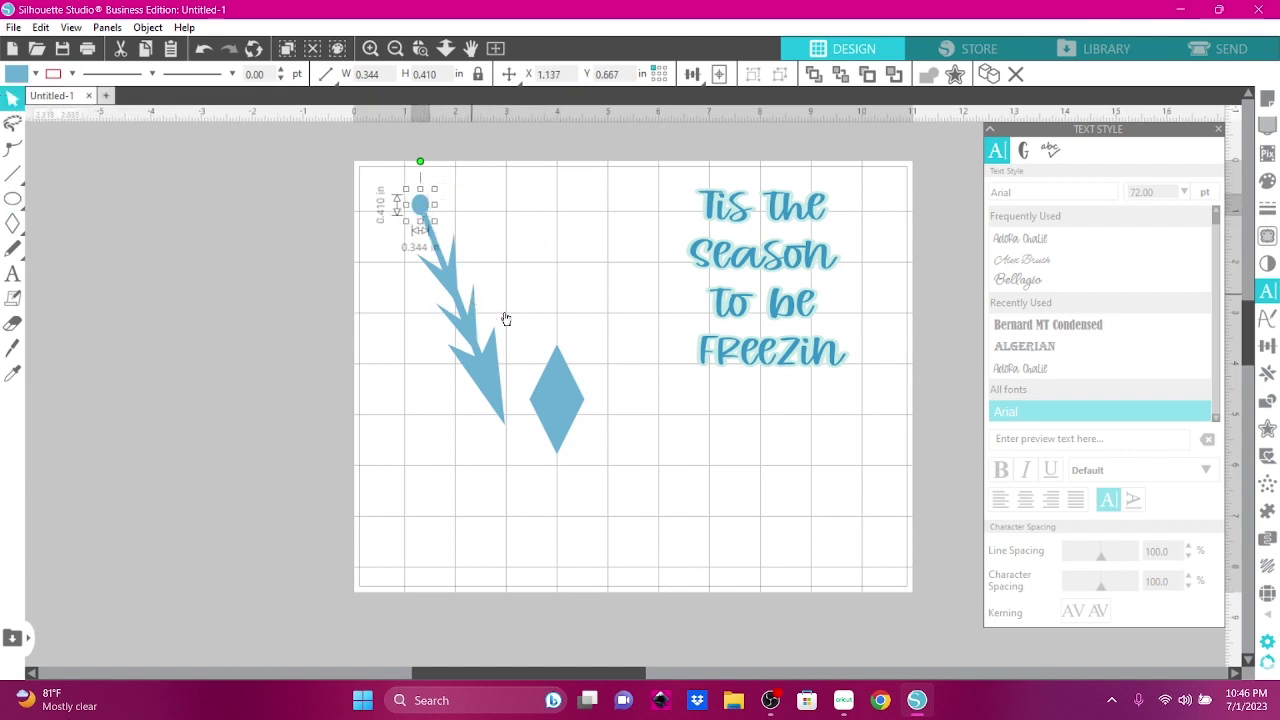
# Move the diamond further right and nudge the arrow slightly down and right
pyautogui.moveTo(554, 400); pyautogui.dragTo(611, 403)
pyautogui.click(540, 470)
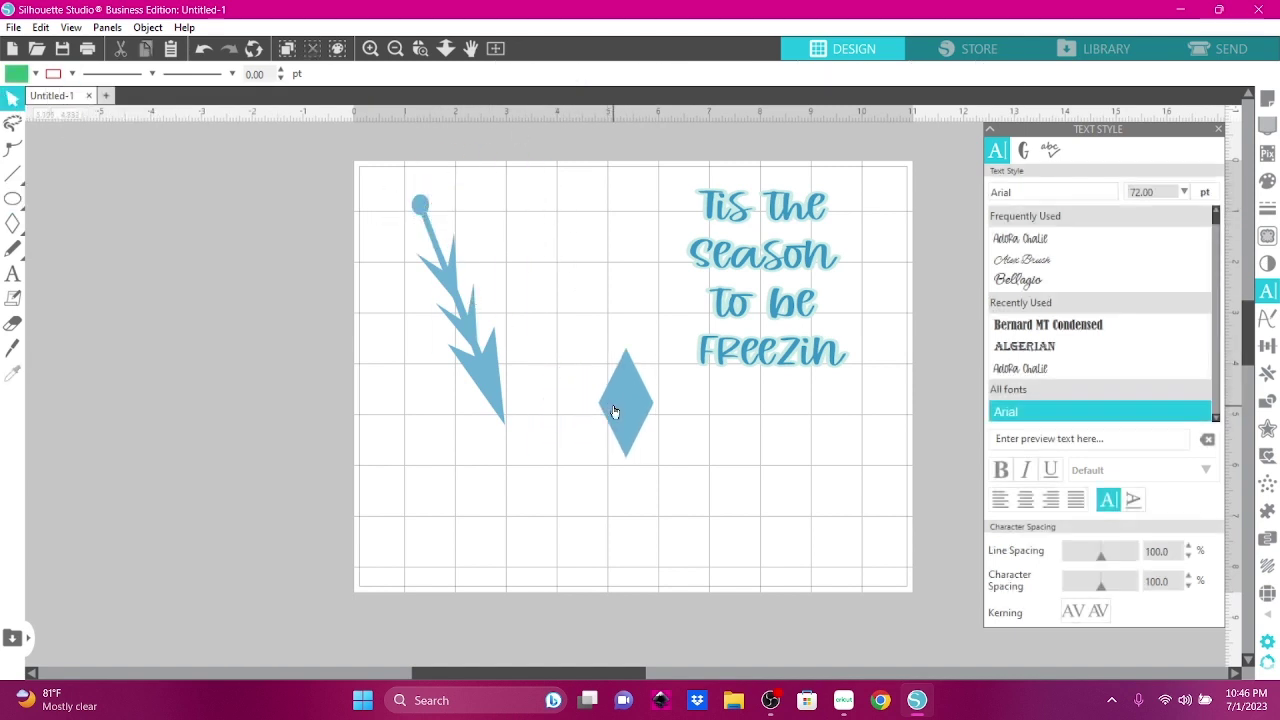
pyautogui.click(489, 390)
pyautogui.moveTo(491, 384); pyautogui.dragTo(498, 392)
pyautogui.click(434, 472)
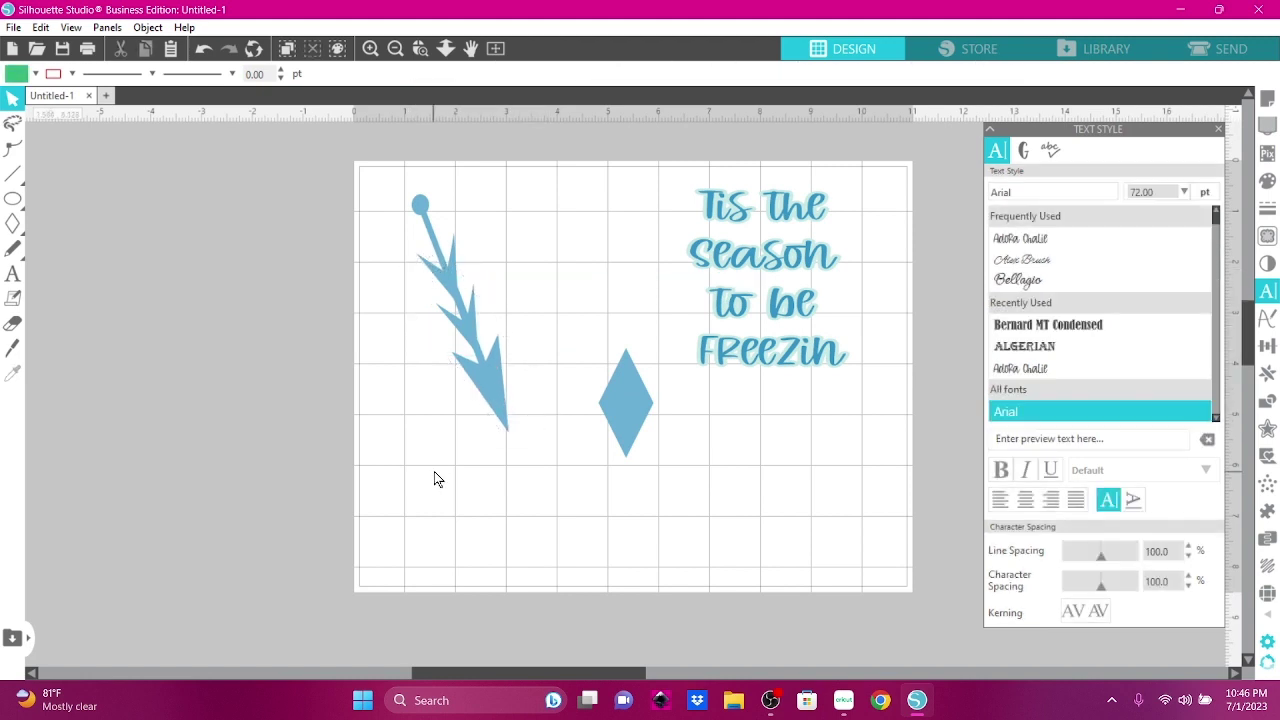
# Convert the whole arrow to a path and nudge its top segment right
pyautogui.moveTo(393, 180); pyautogui.dragTo(553, 440)
pyautogui.click(148, 27)
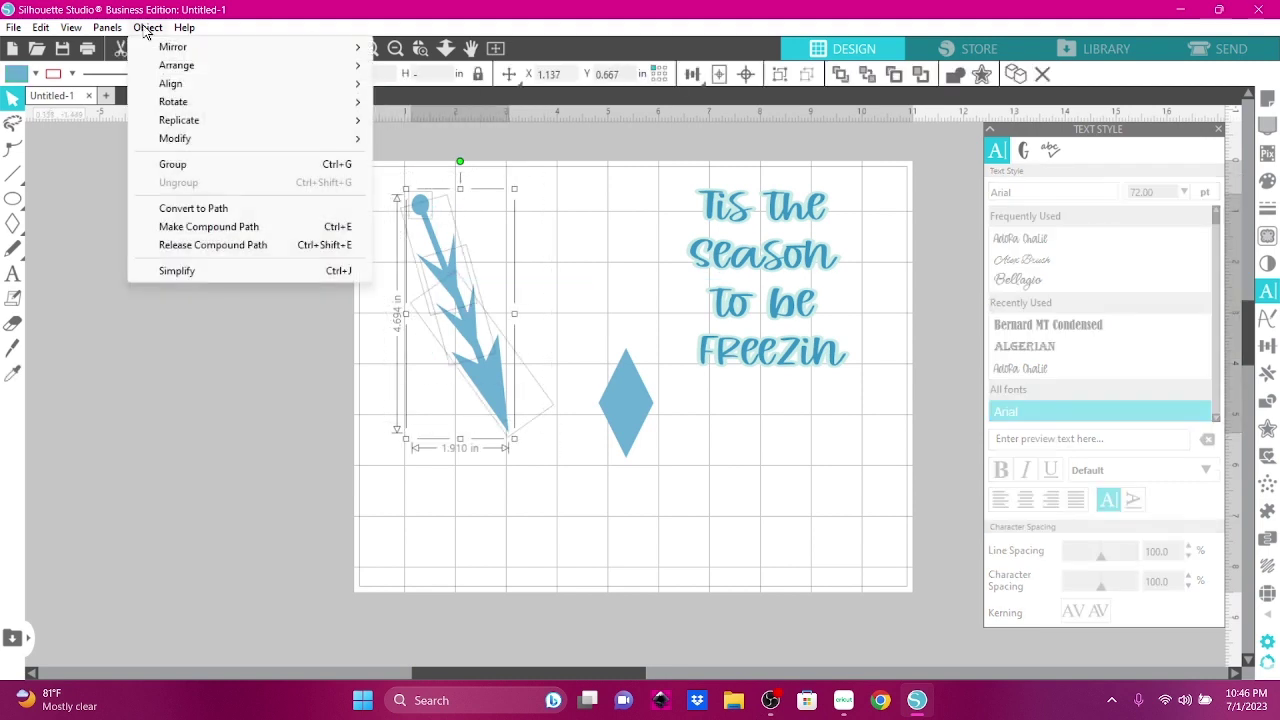
pyautogui.click(183, 206)
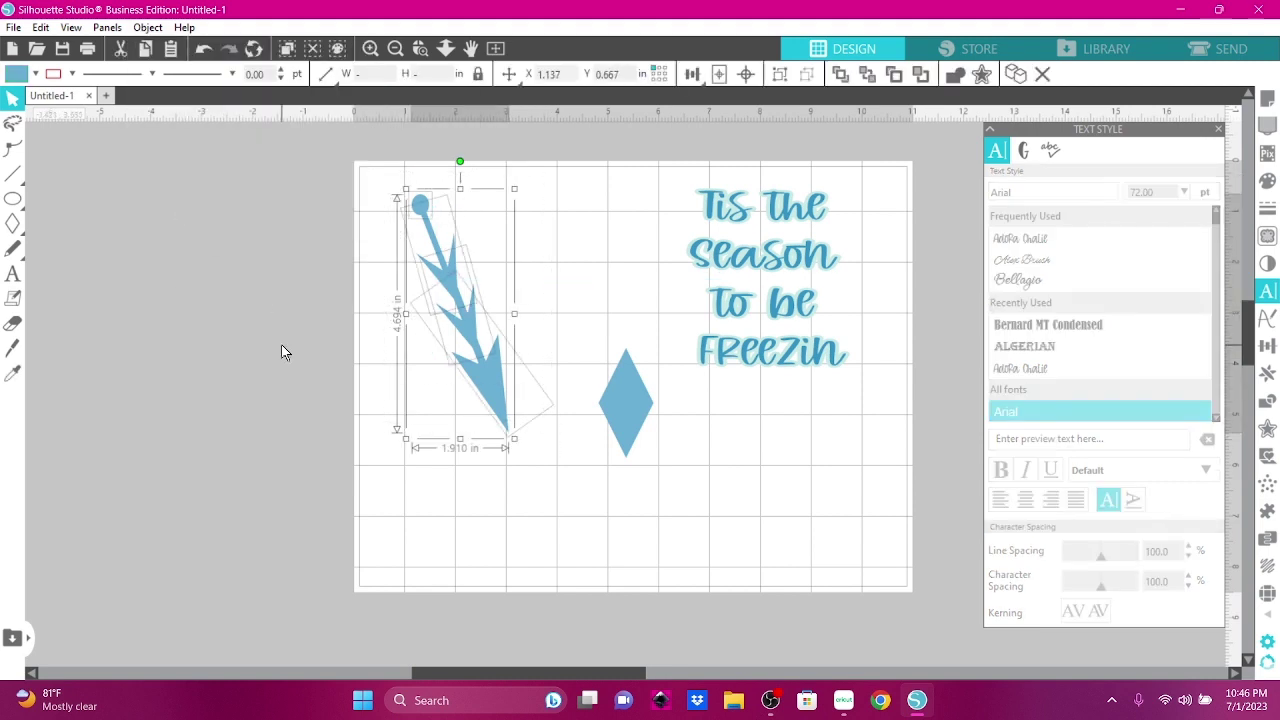
pyautogui.click(434, 366)
pyautogui.click(451, 295)
pyautogui.click(431, 232)
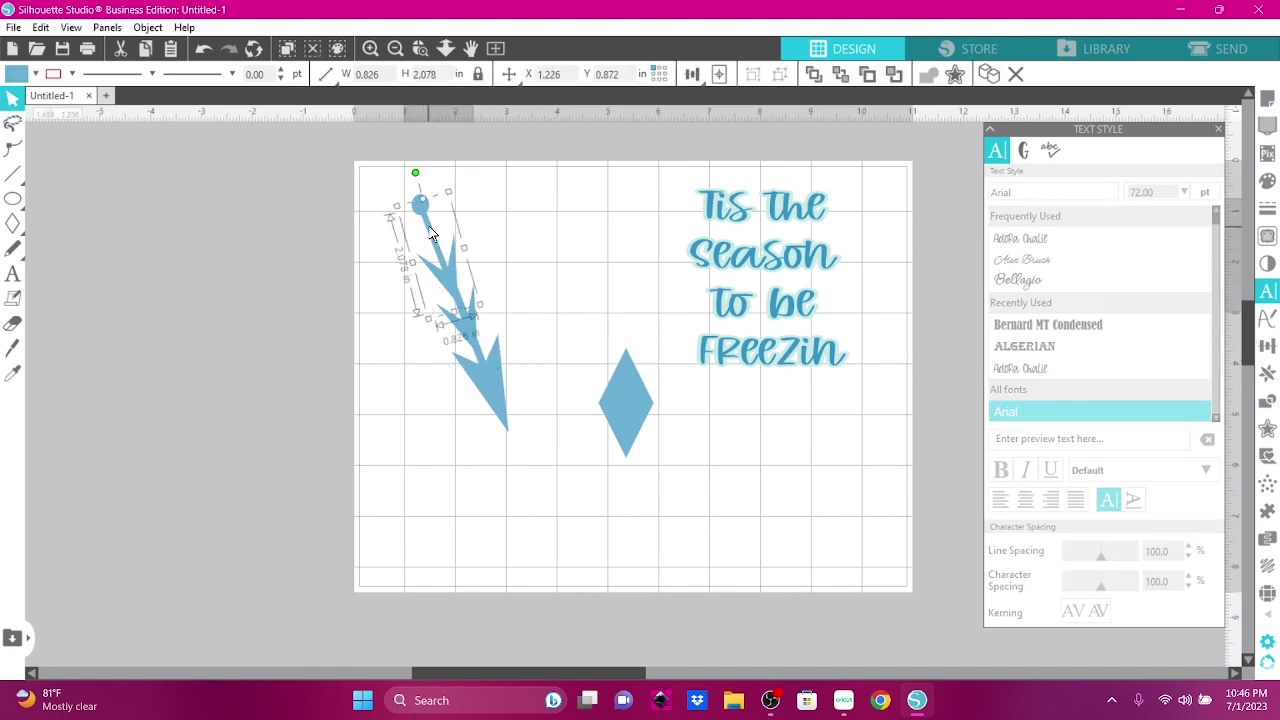
pyautogui.press('Right')
pyautogui.click(516, 303)
# Narrow the arrow's middle segment to 0.732 in and realign the segments rightward
pyautogui.click(467, 321)
pyautogui.moveTo(486, 309); pyautogui.dragTo(482, 307)
pyautogui.press('Right')
pyautogui.press('Right')
pyautogui.press('Right')
pyautogui.press('Right')
pyautogui.press('Right')
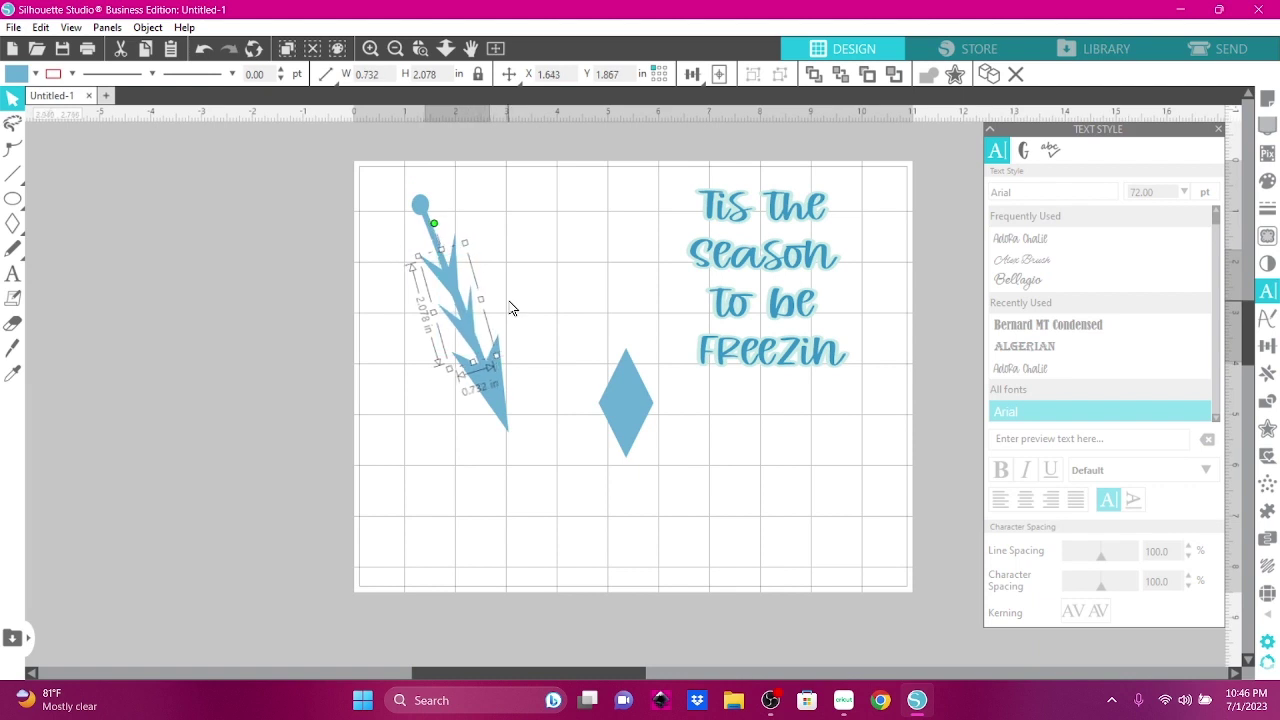
pyautogui.press('Right')
pyautogui.press('Right')
pyautogui.press('Right')
pyautogui.press('Right')
pyautogui.press('Right')
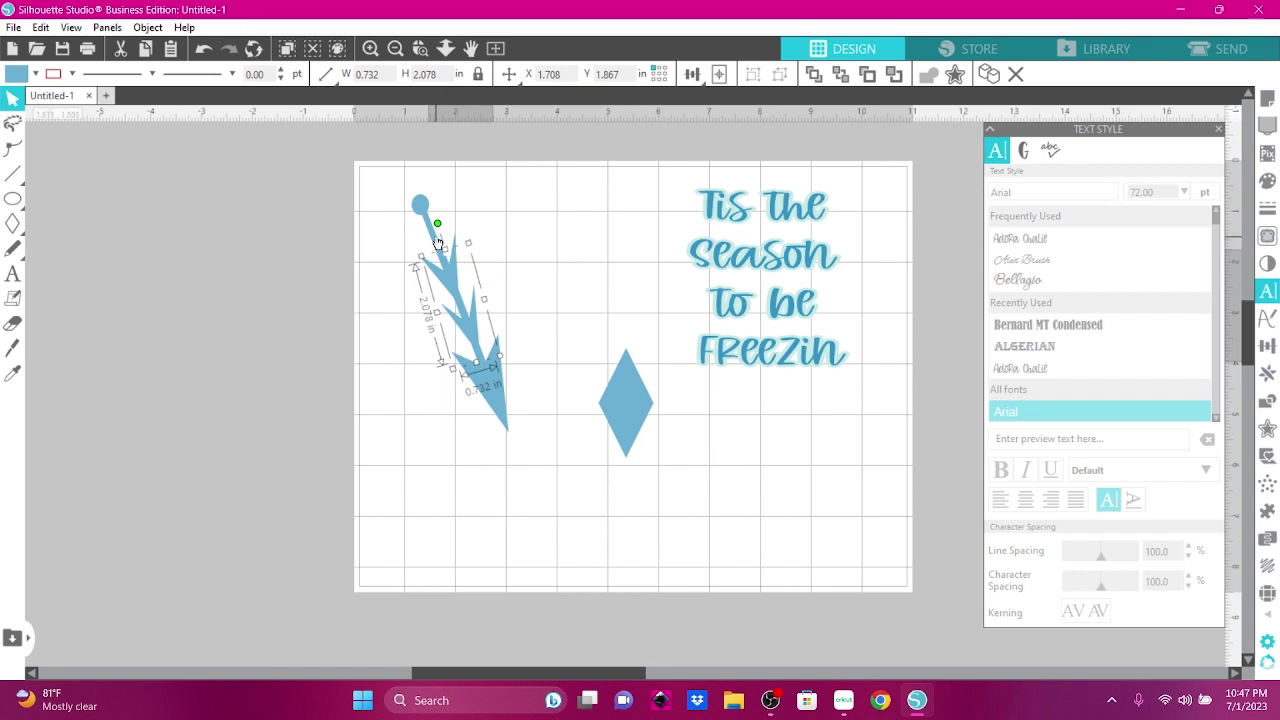
pyautogui.hotkey('ctrl', 'z')
pyautogui.press('Right')
pyautogui.press('Right')
pyautogui.press('Right')
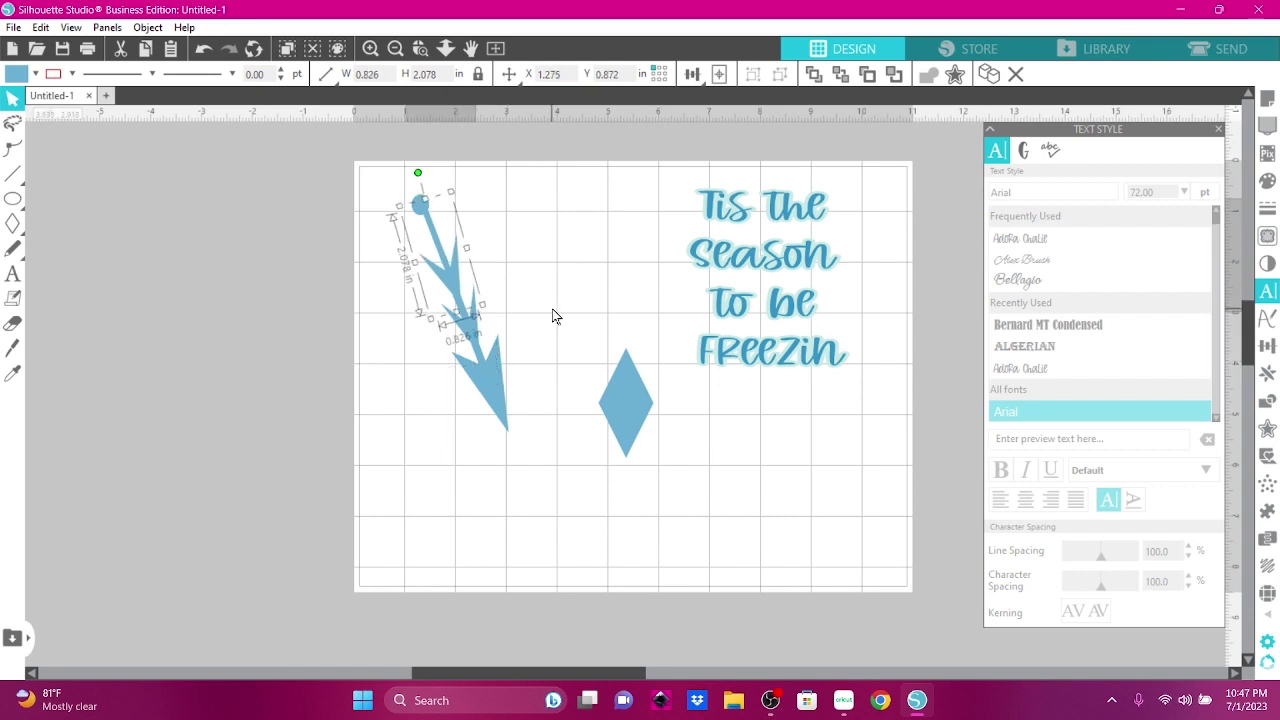
pyautogui.click(587, 328)
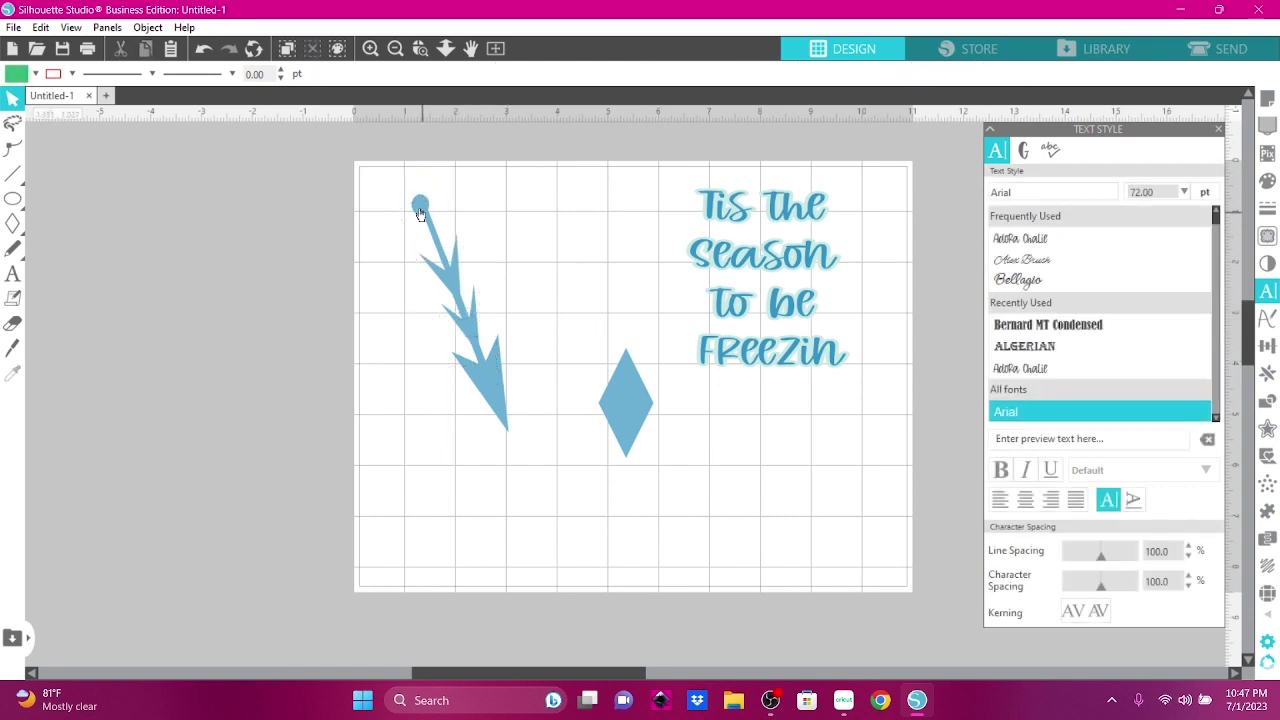
# Move the dot toward the text, and place a half-size diamond copy on the arrow's top
pyautogui.moveTo(421, 203); pyautogui.dragTo(607, 233)
pyautogui.click(622, 425)
pyautogui.hotkey('ctrl', 'd')
pyautogui.moveTo(677, 463); pyautogui.dragTo(470, 160)
pyautogui.moveTo(493, 218); pyautogui.dragTo(543, 477)
pyautogui.click(507, 280)
# Weld the arrow pieces and small diamond into one shape
pyautogui.click(326, 74)
pyautogui.click(148, 27)
pyautogui.moveTo(178, 139)
pyautogui.click(453, 146)
pyautogui.click(383, 437)
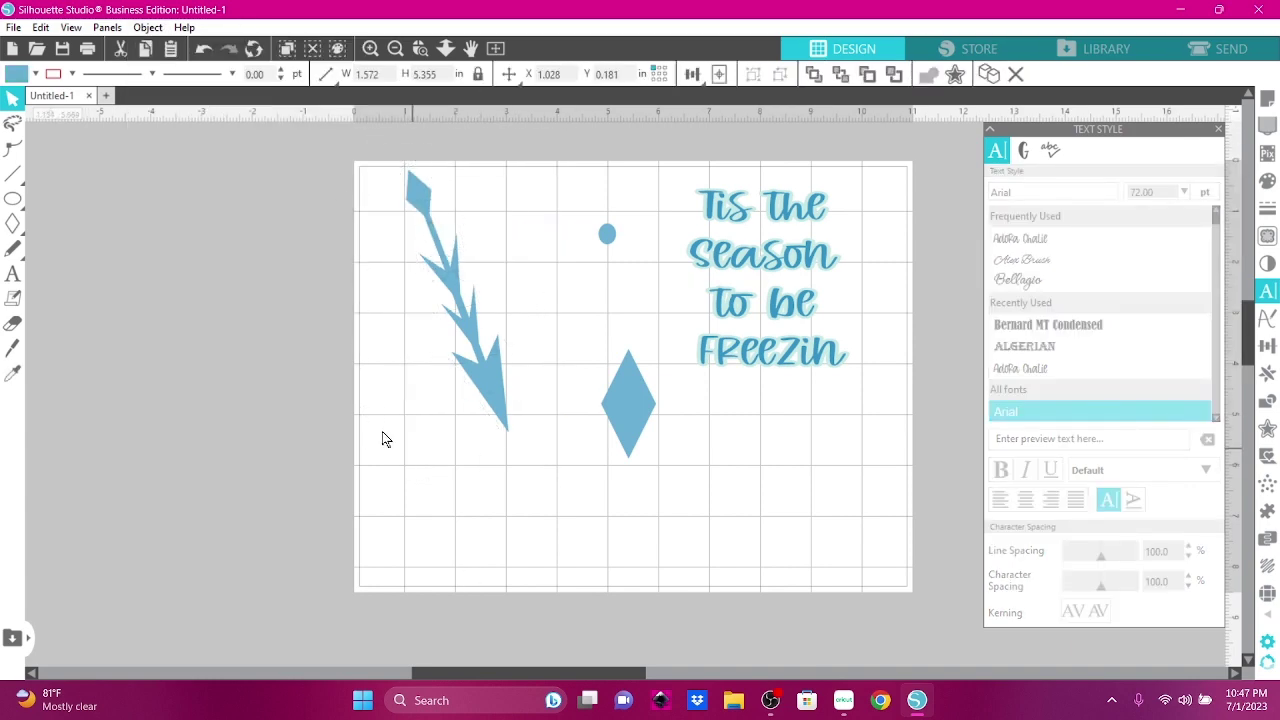
# Shrink the welded arrow, set the large diamond under its tip, and stand it upright
pyautogui.click(526, 450)
pyautogui.moveTo(540, 466); pyautogui.dragTo(507, 370)
pyautogui.moveTo(625, 403); pyautogui.dragTo(463, 418)
pyautogui.click(487, 364)
pyautogui.click(496, 425)
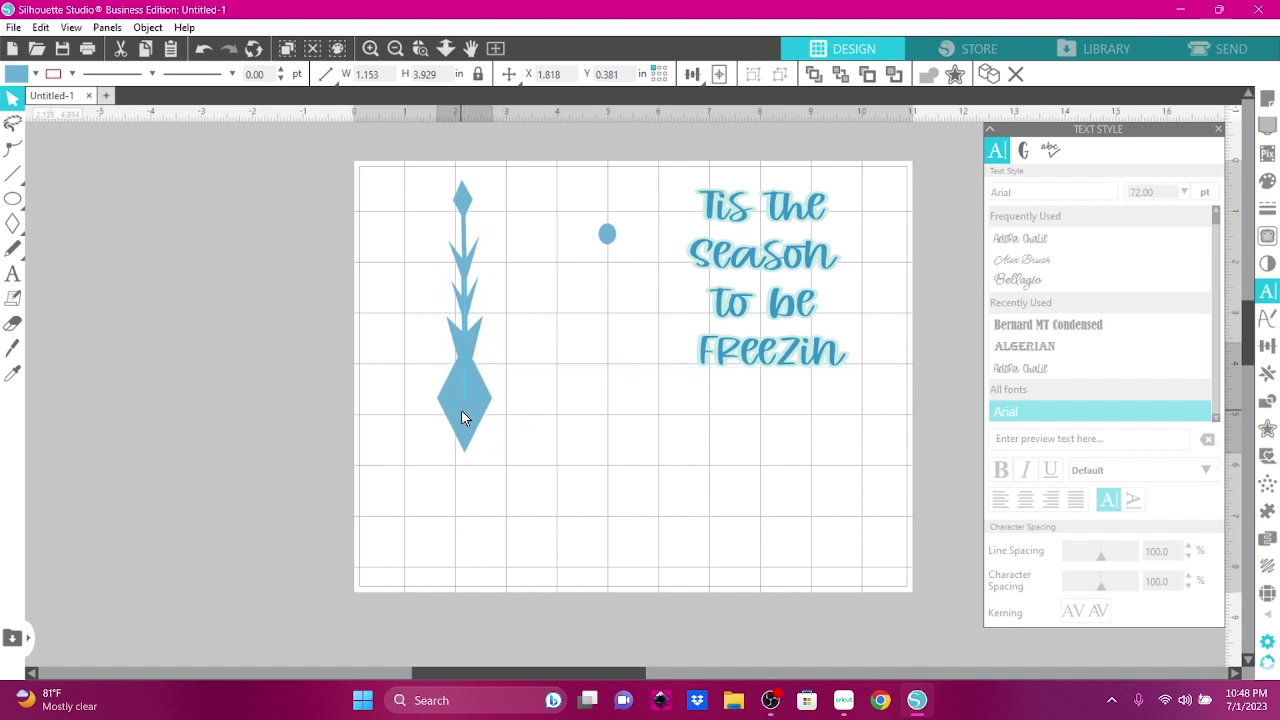
# Flip a copy of the arm vertically and place it below the centre diamond
pyautogui.click(458, 220)
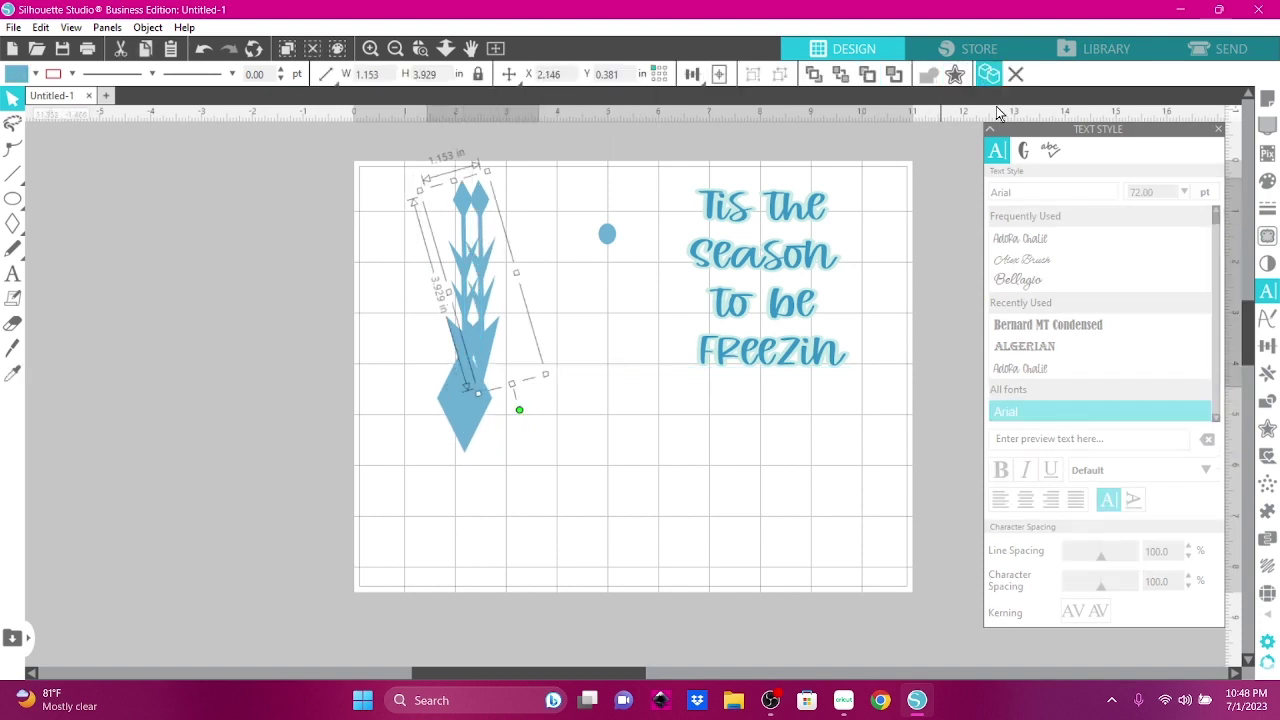
pyautogui.click(162, 28)
pyautogui.moveTo(267, 57)
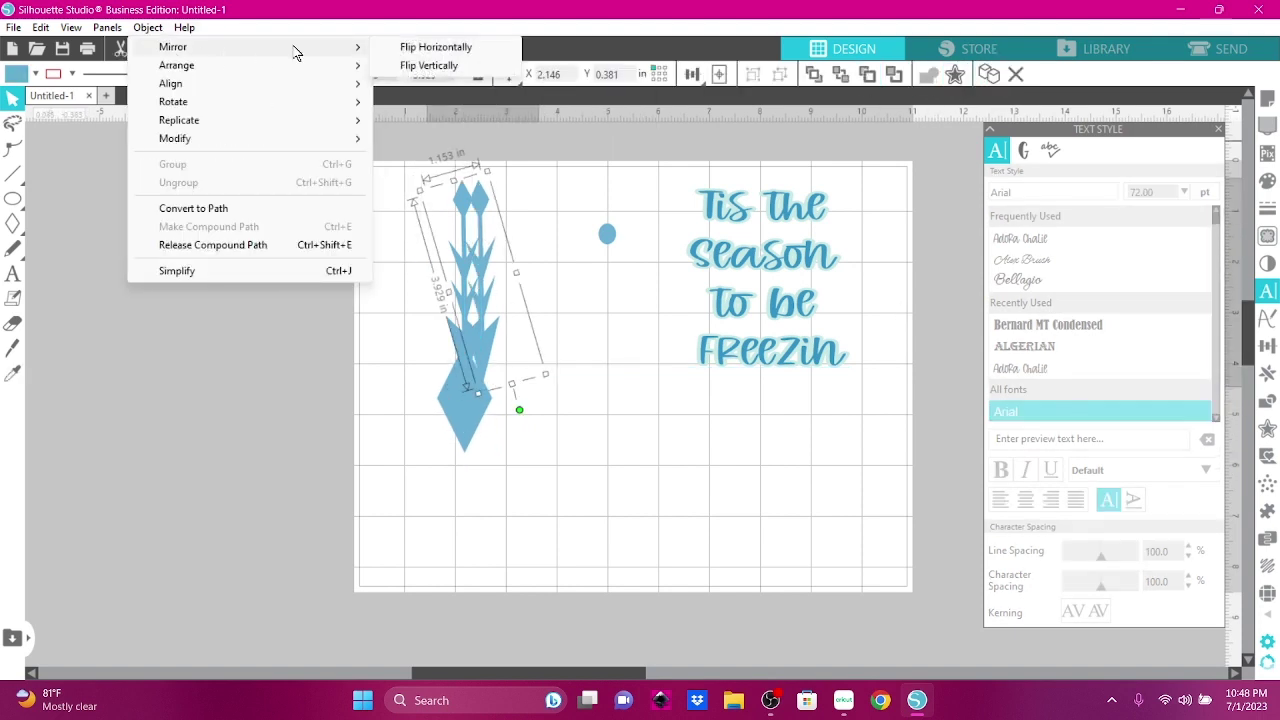
pyautogui.click(429, 65)
pyautogui.moveTo(466, 432); pyautogui.dragTo(470, 462)
pyautogui.click(577, 470)
# Rotate a copy of the lower arm 90° clockwise and move it to the left side
pyautogui.click(456, 457)
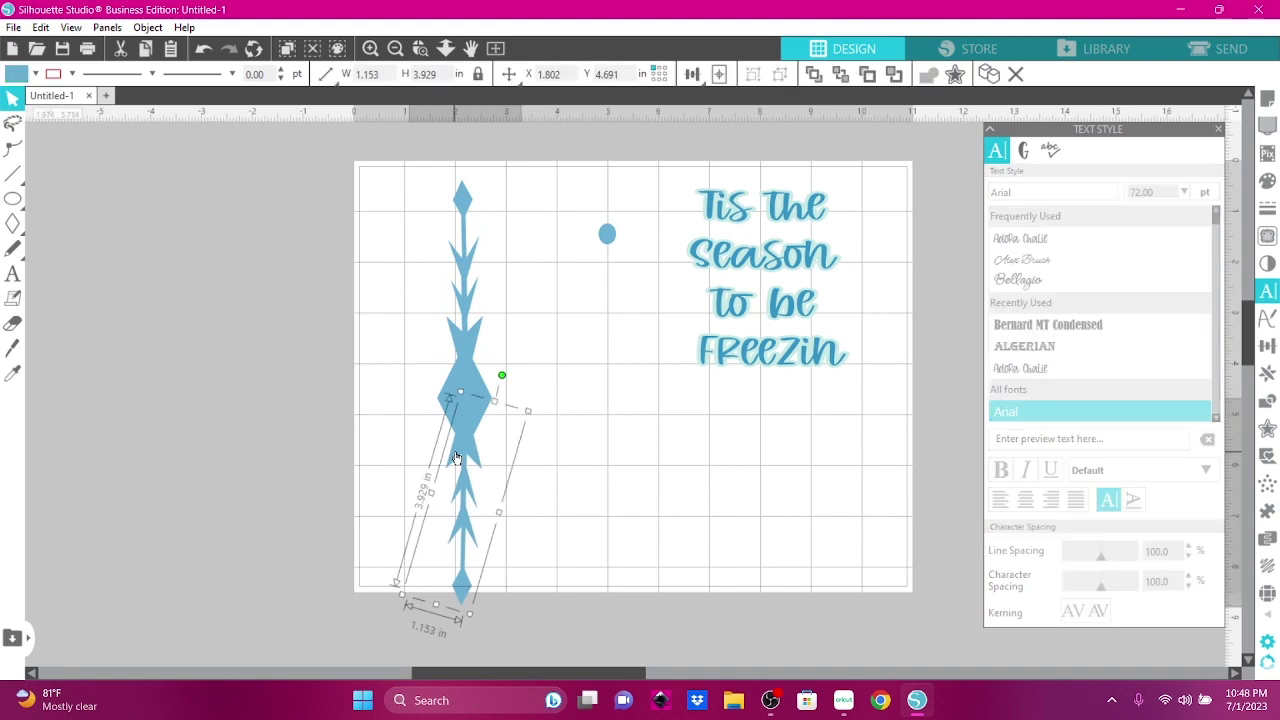
pyautogui.press('Right')
pyautogui.click(147, 27)
pyautogui.moveTo(243, 104)
pyautogui.click(470, 126)
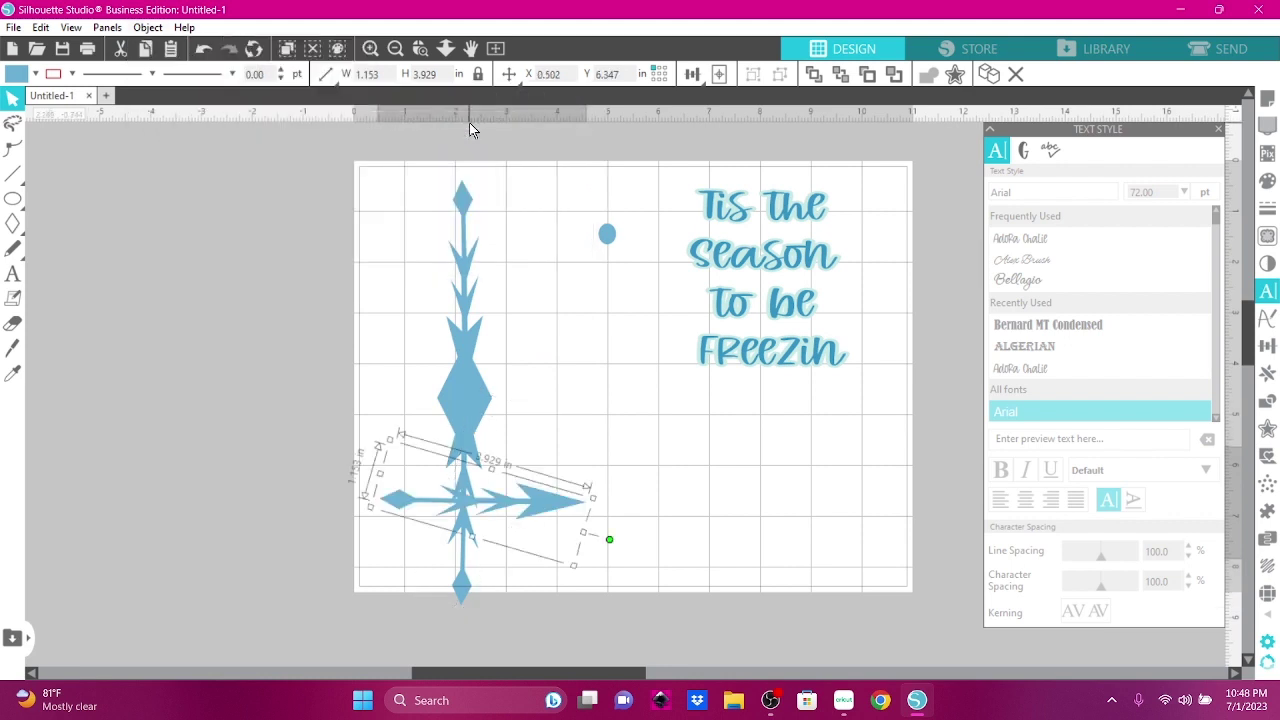
pyautogui.moveTo(511, 477); pyautogui.dragTo(424, 401)
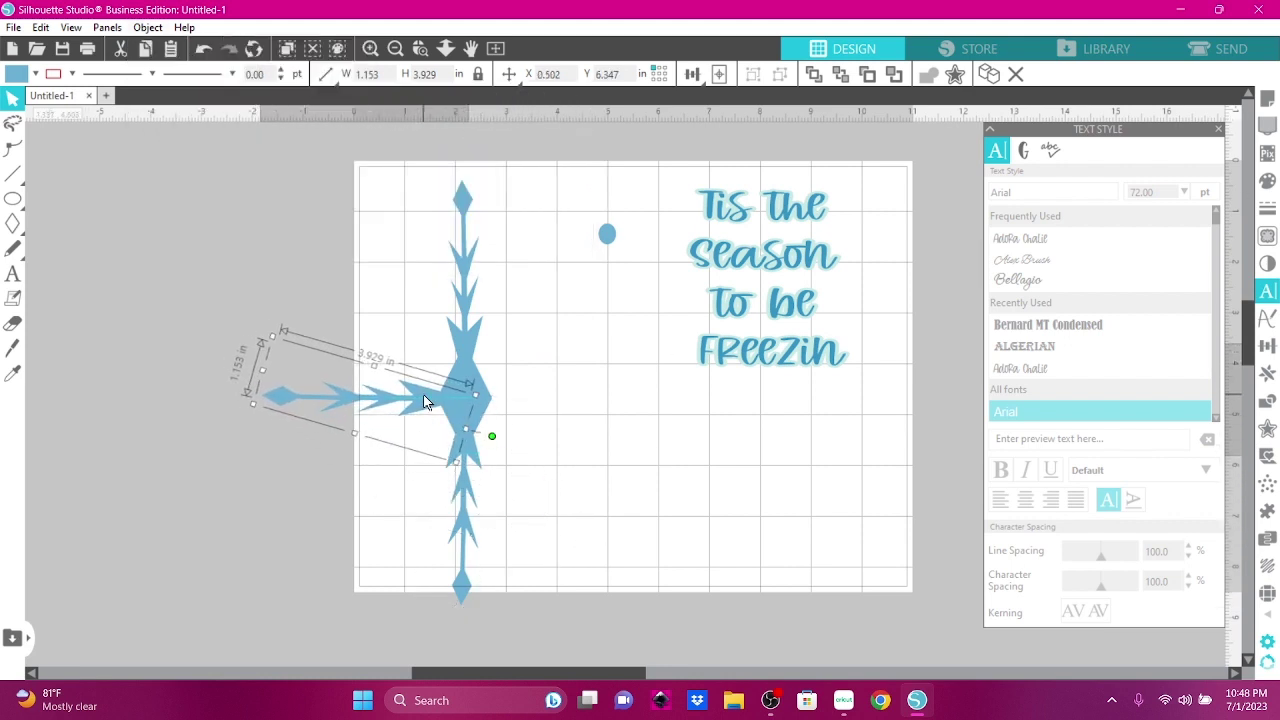
# Flip the horizontal arm copy to point right and move it to the right side
pyautogui.click(147, 27)
pyautogui.moveTo(168, 50)
pyautogui.click(415, 47)
pyautogui.moveTo(318, 402); pyautogui.dragTo(494, 400)
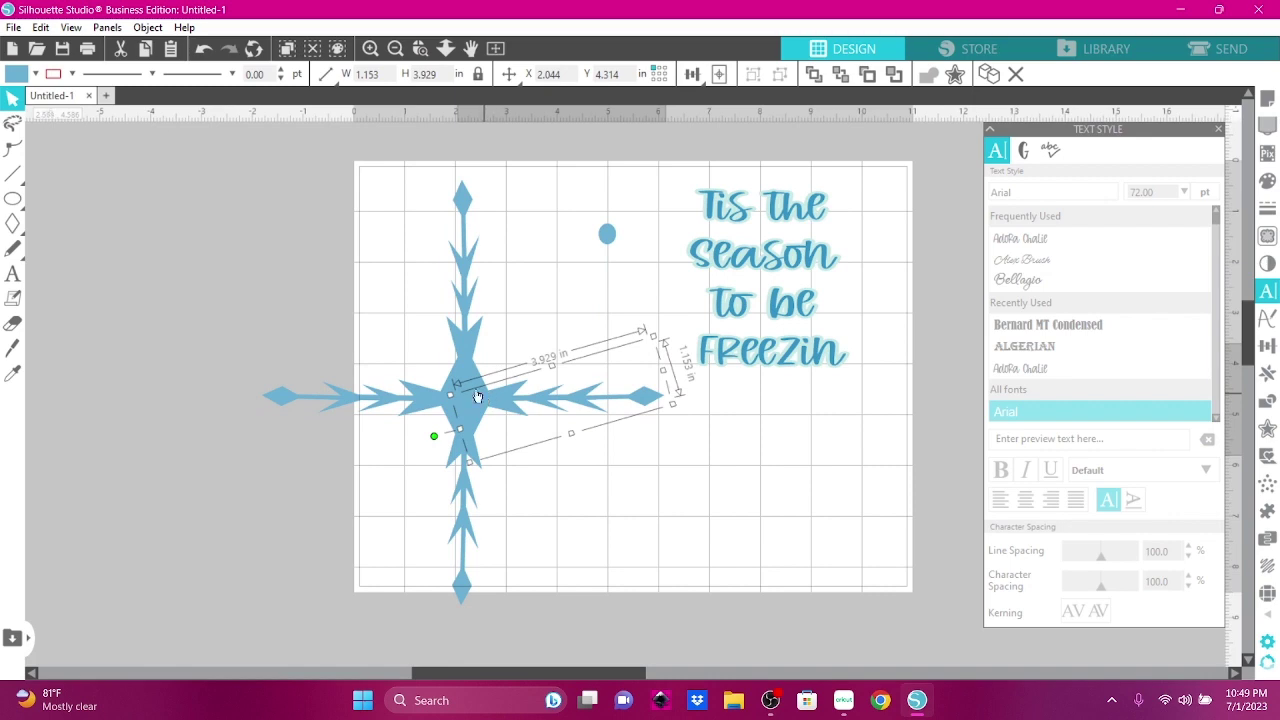
# Line up the two horizontal arms with an Align command
pyautogui.click(342, 391)
pyautogui.click(147, 27)
pyautogui.moveTo(270, 85)
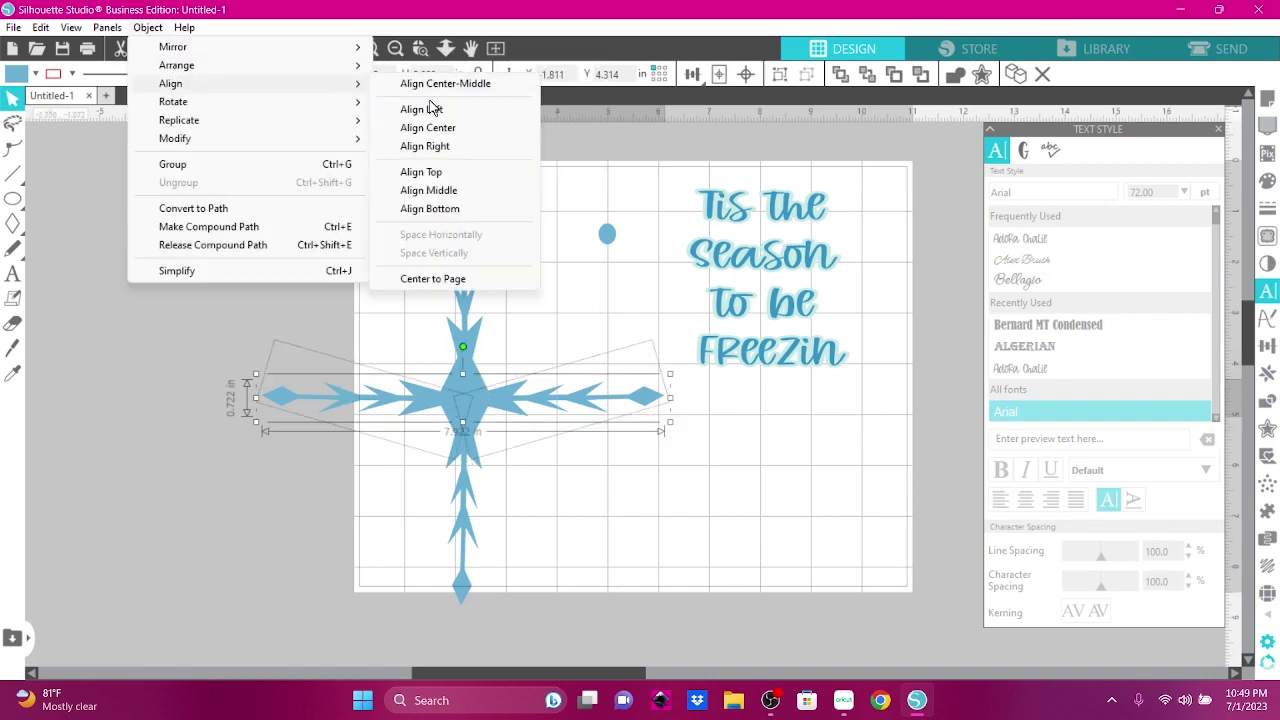
pyautogui.click(433, 180)
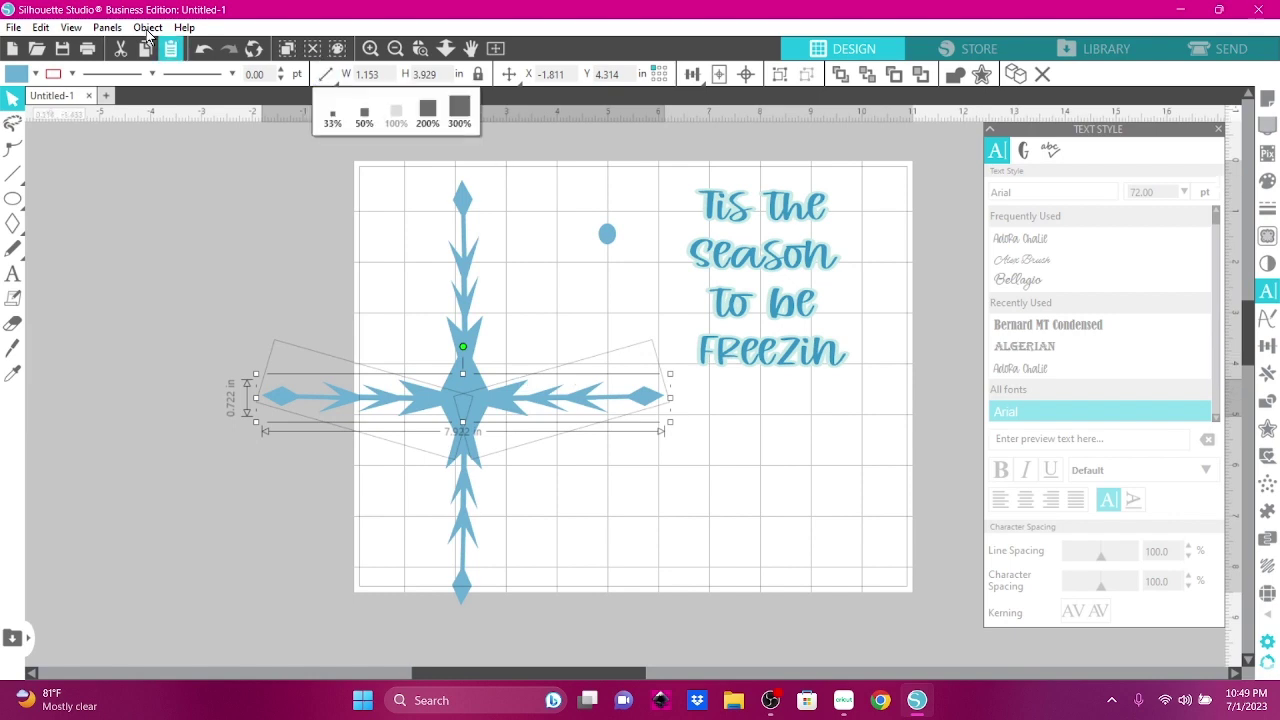
pyautogui.click(443, 223)
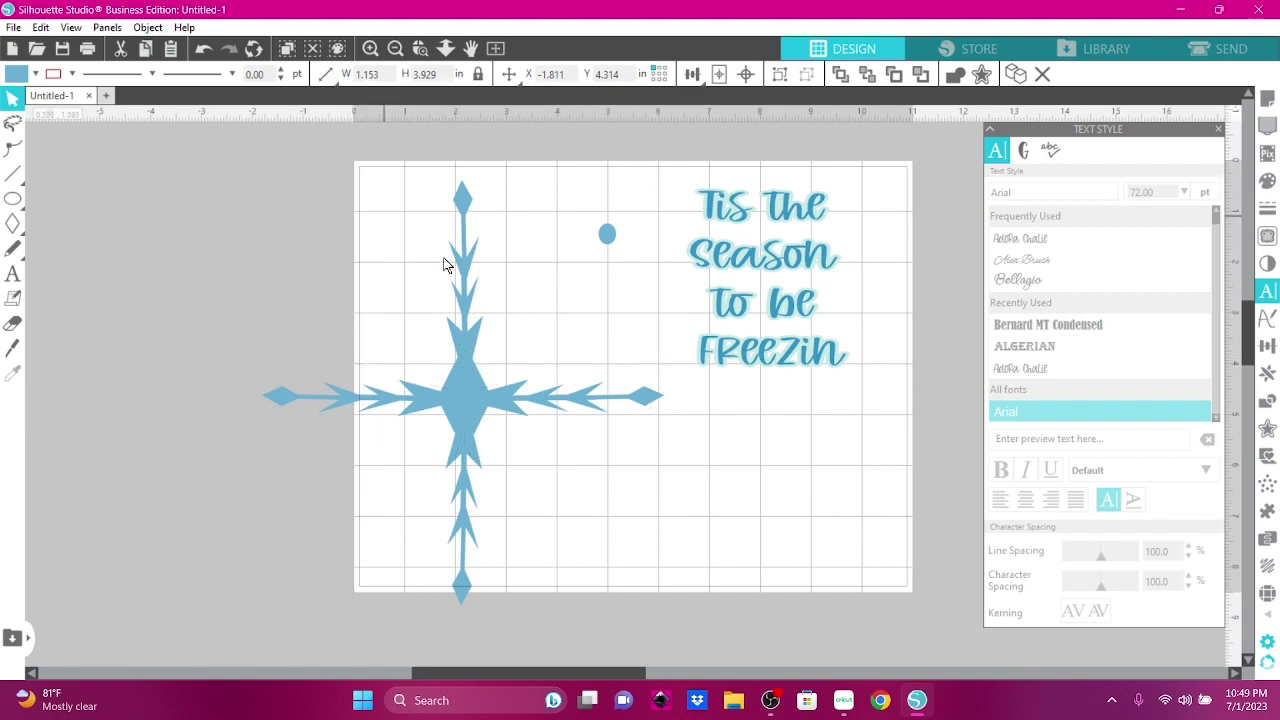
# Align Right the lower vertical arm with the top arm
pyautogui.click(466, 313)
pyautogui.click(469, 540)
pyautogui.click(148, 27)
pyautogui.moveTo(238, 91)
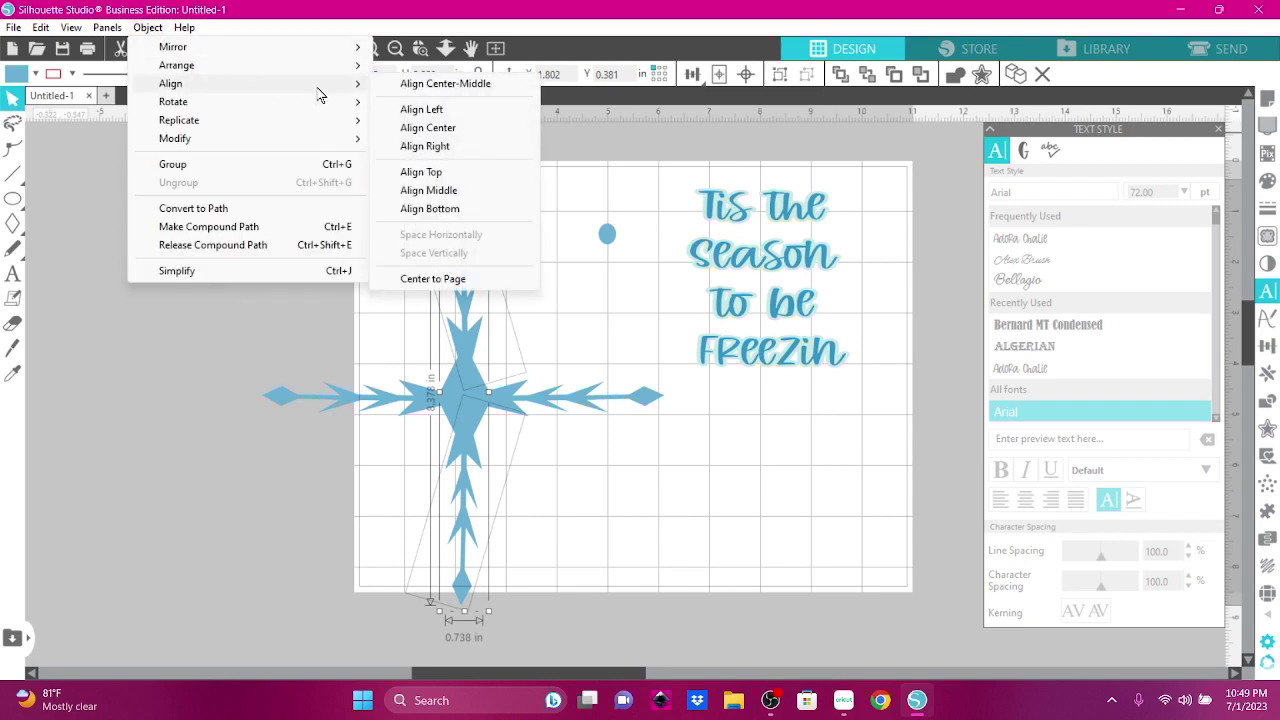
pyautogui.click(412, 148)
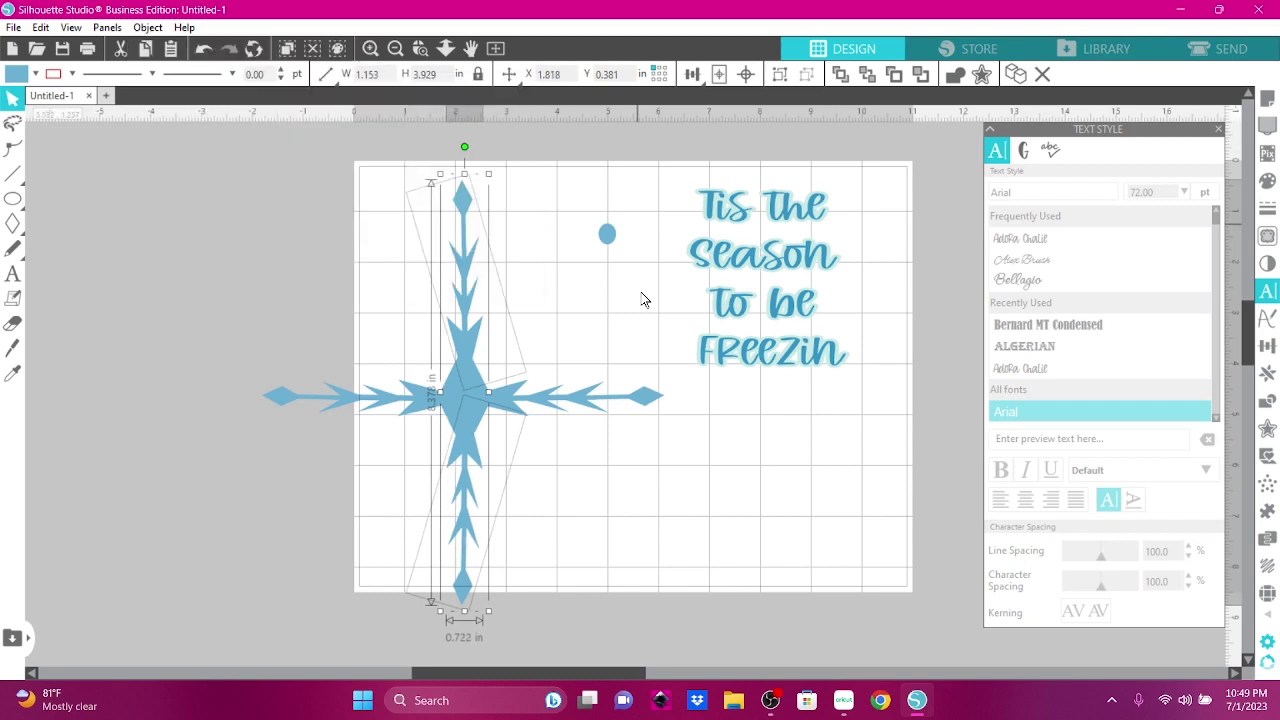
pyautogui.click(609, 486)
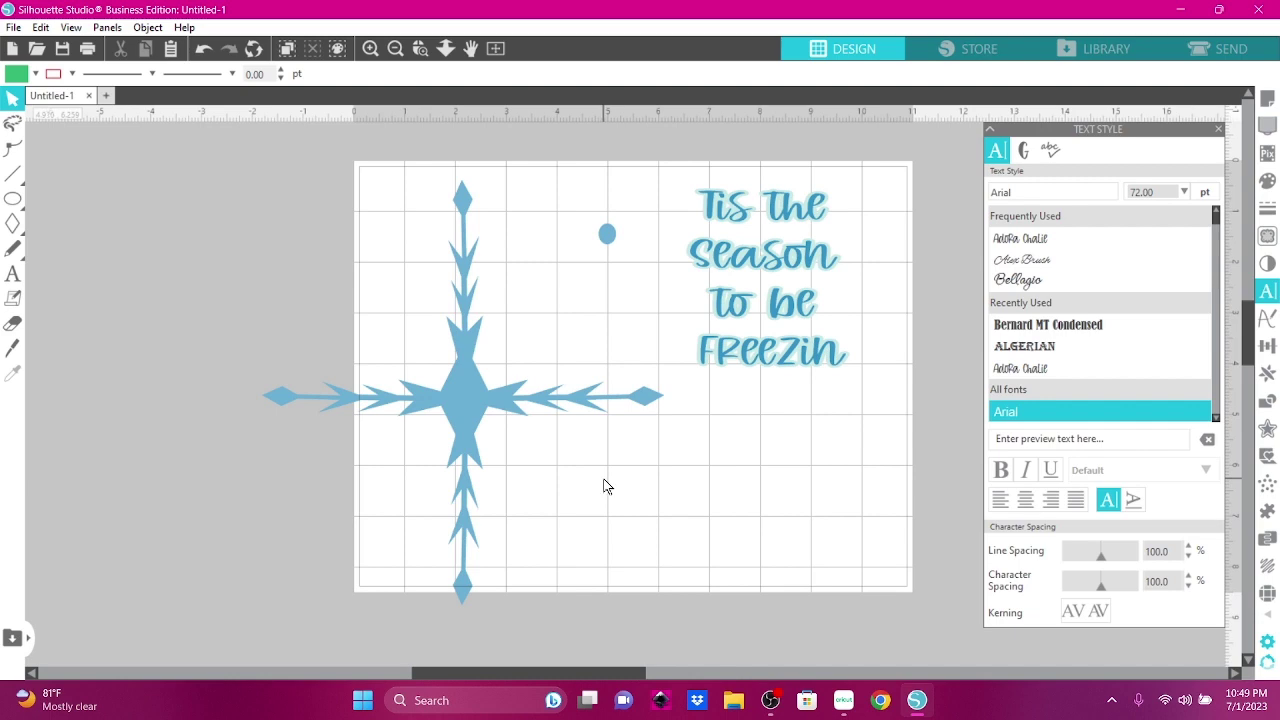
# Move a vertical arm, the small dot and the text block over beside the right arrow
pyautogui.click(466, 264)
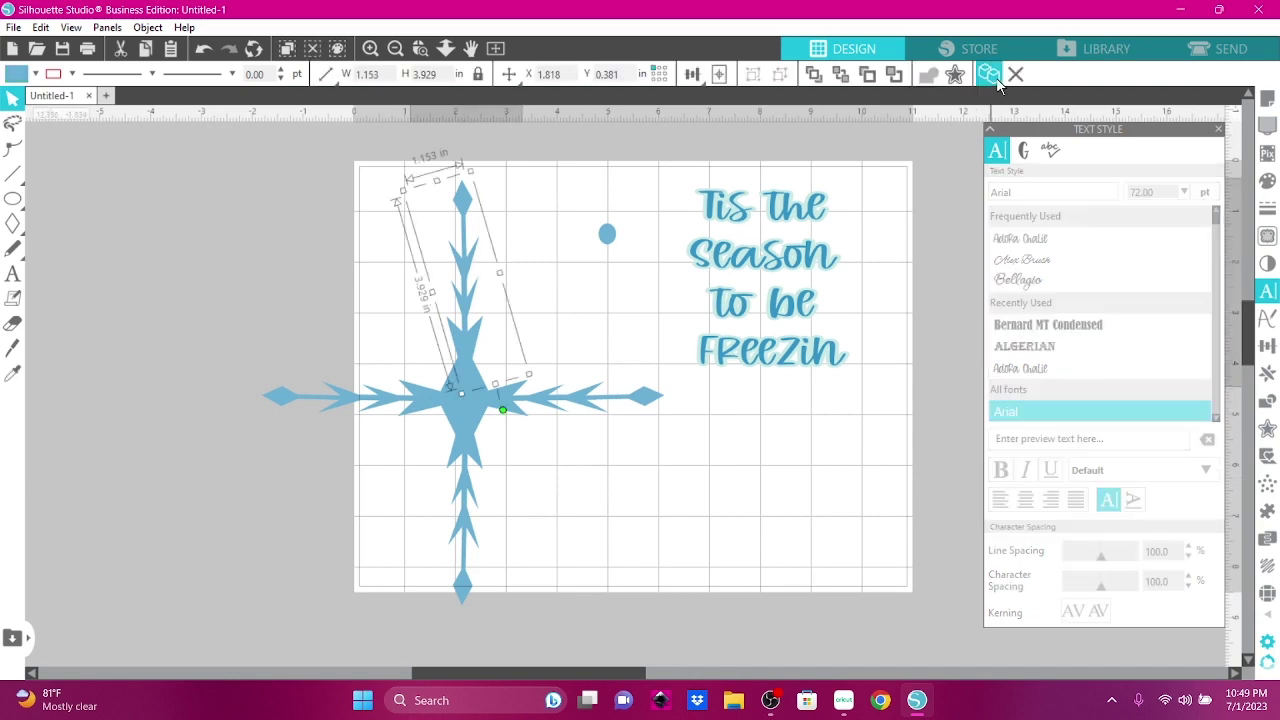
pyautogui.moveTo(446, 299); pyautogui.dragTo(882, 311)
pyautogui.click(240, 196)
pyautogui.moveTo(606, 236); pyautogui.dragTo(891, 417)
pyautogui.moveTo(741, 262); pyautogui.dragTo(875, 262)
# Weld the arm pieces into one snowflake, move it toward centre, and lay the branch over it
pyautogui.moveTo(234, 163); pyautogui.dragTo(657, 703)
pyautogui.click(135, 28)
pyautogui.click(172, 208)
pyautogui.click(145, 30)
pyautogui.moveTo(175, 138)
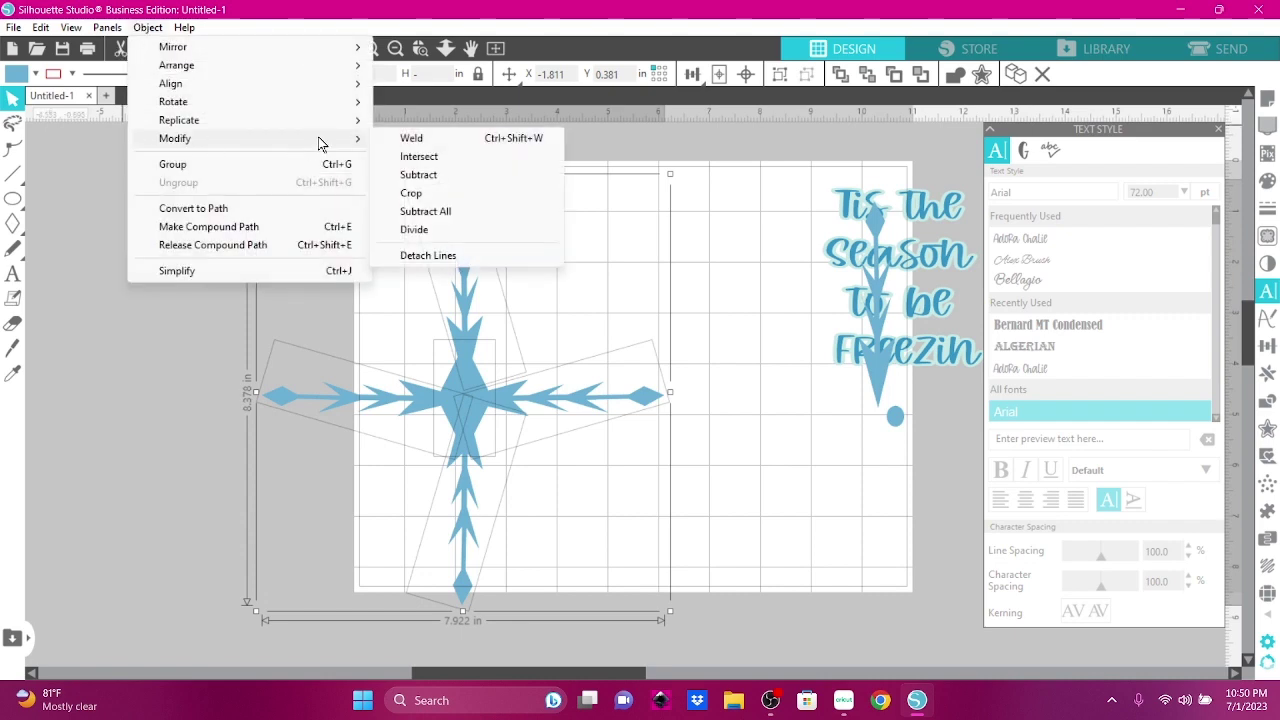
pyautogui.click(405, 138)
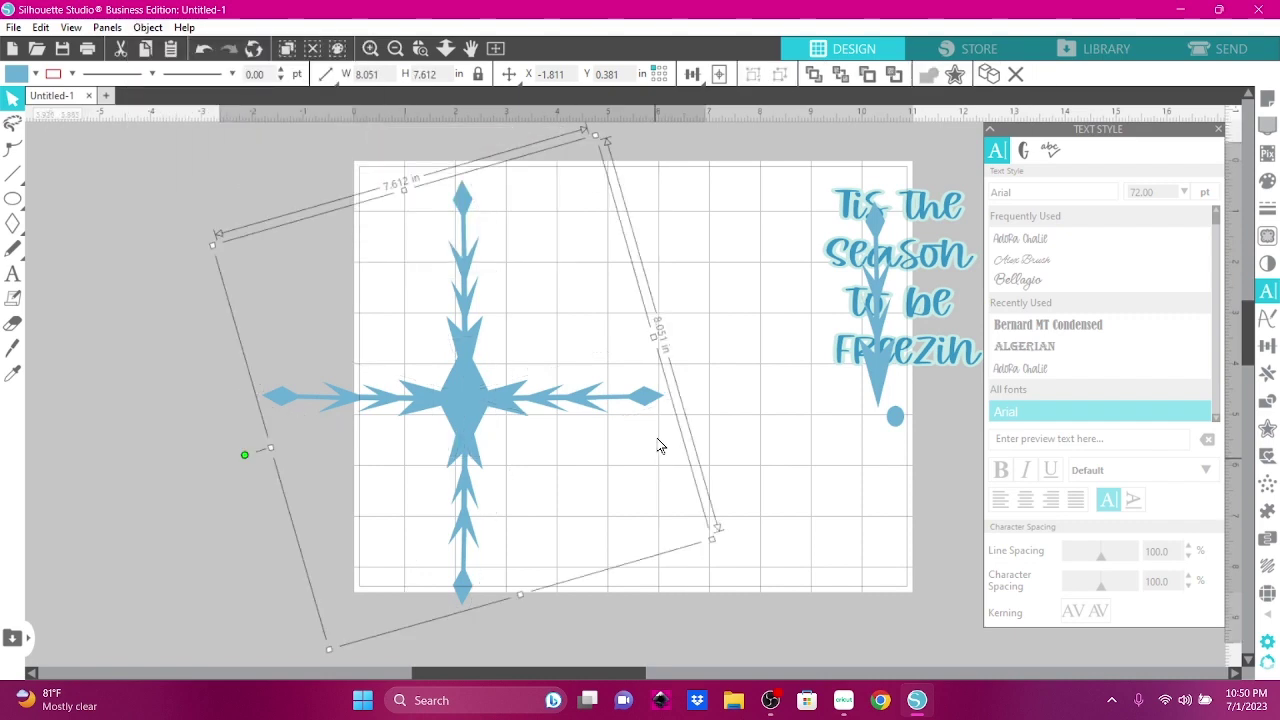
pyautogui.moveTo(466, 420); pyautogui.dragTo(560, 400)
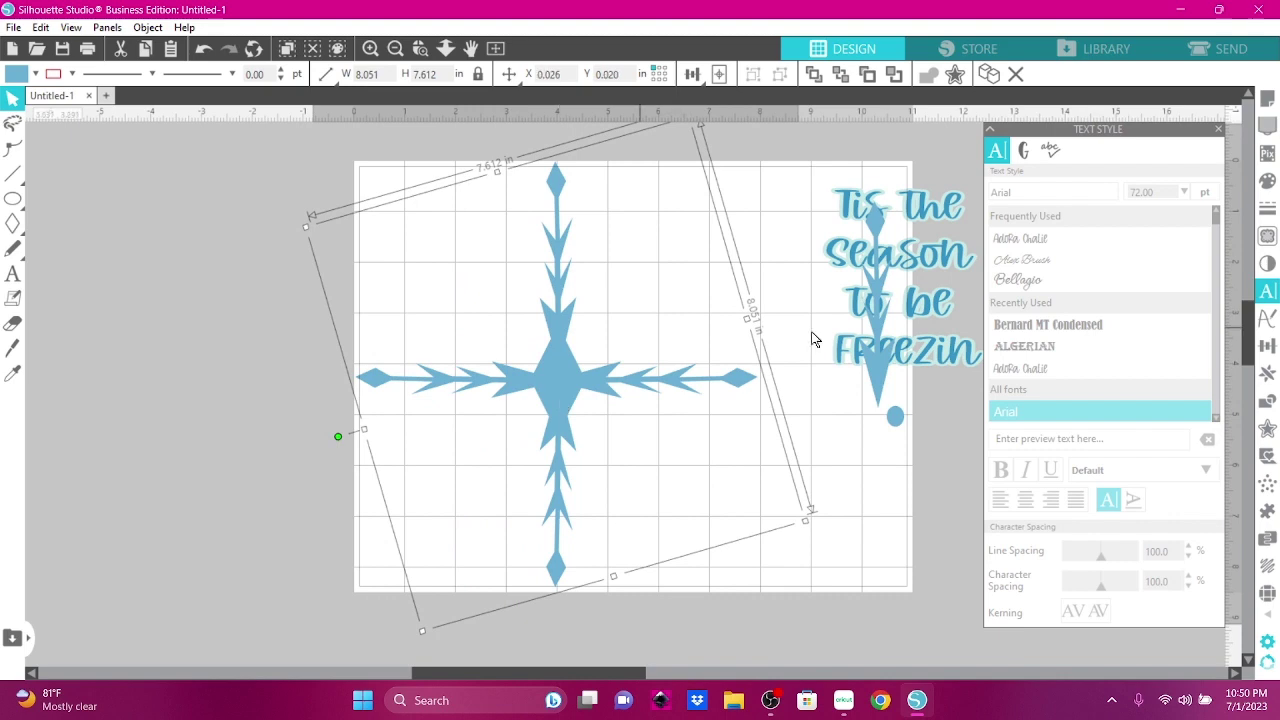
pyautogui.moveTo(874, 386); pyautogui.dragTo(651, 378)
# Rotate the small snowflake branch to a 45° diagonal
pyautogui.click(651, 378)
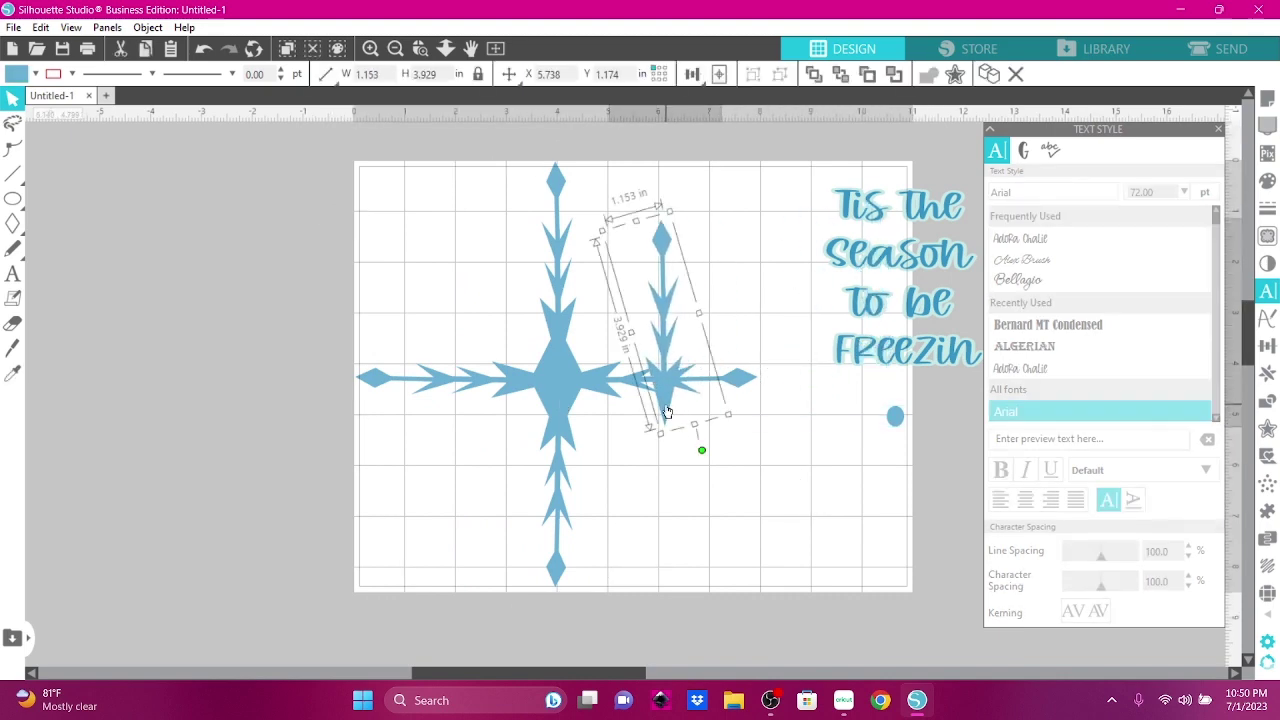
pyautogui.moveTo(694, 425); pyautogui.dragTo(670, 398)
pyautogui.click(205, 52)
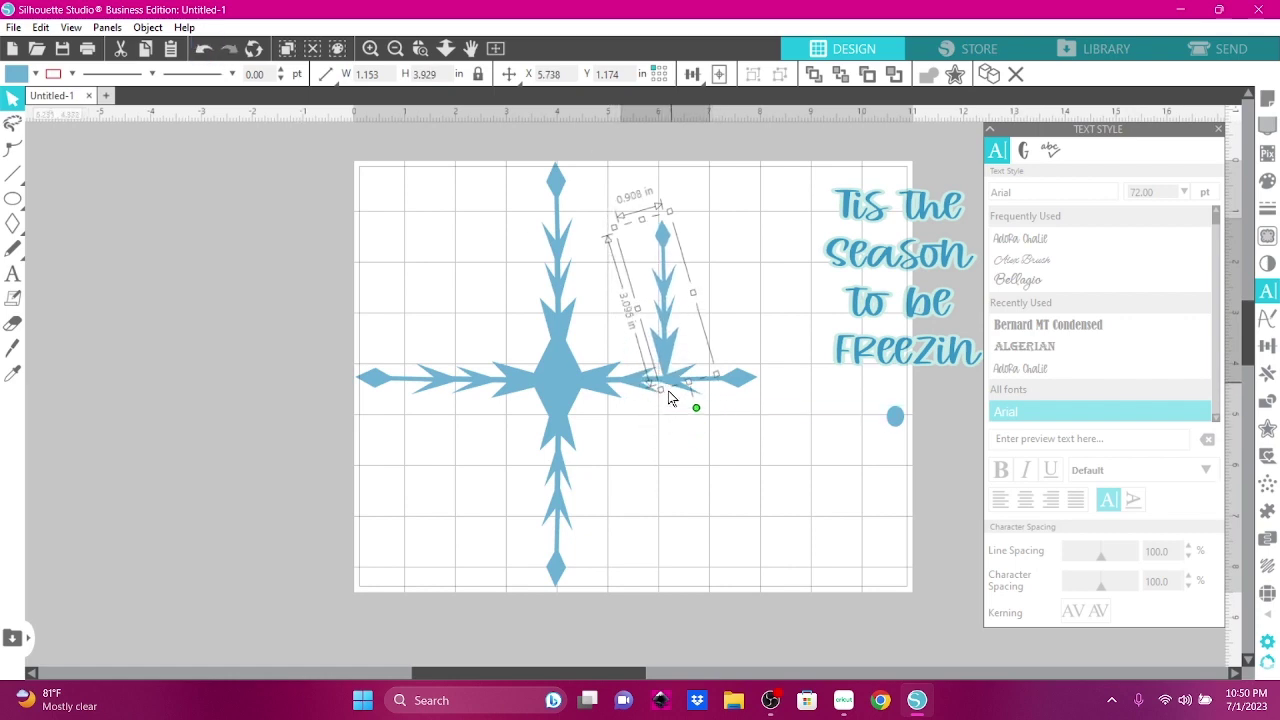
pyautogui.moveTo(691, 292); pyautogui.dragTo(688, 293)
pyautogui.click(203, 52)
pyautogui.moveTo(696, 406); pyautogui.dragTo(541, 369)
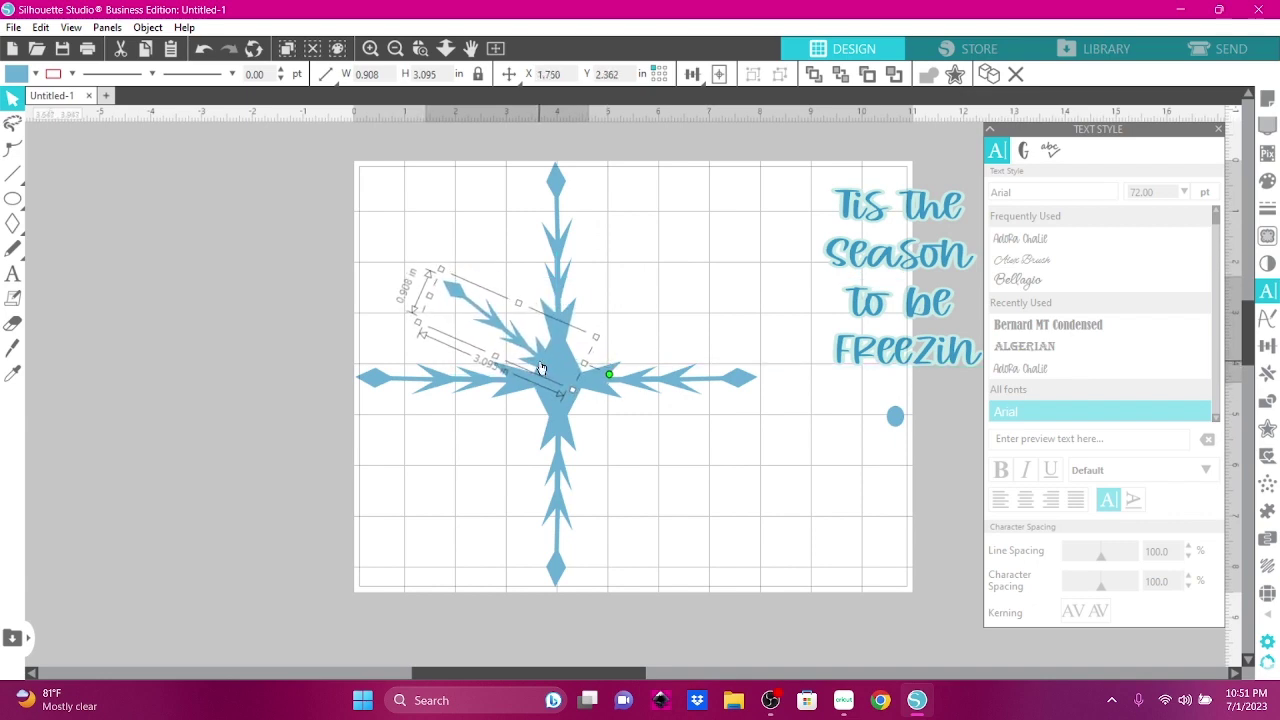
# Flip the diagonal branch horizontally and vertically, placing each copy against the snowflake centre
pyautogui.click(148, 28)
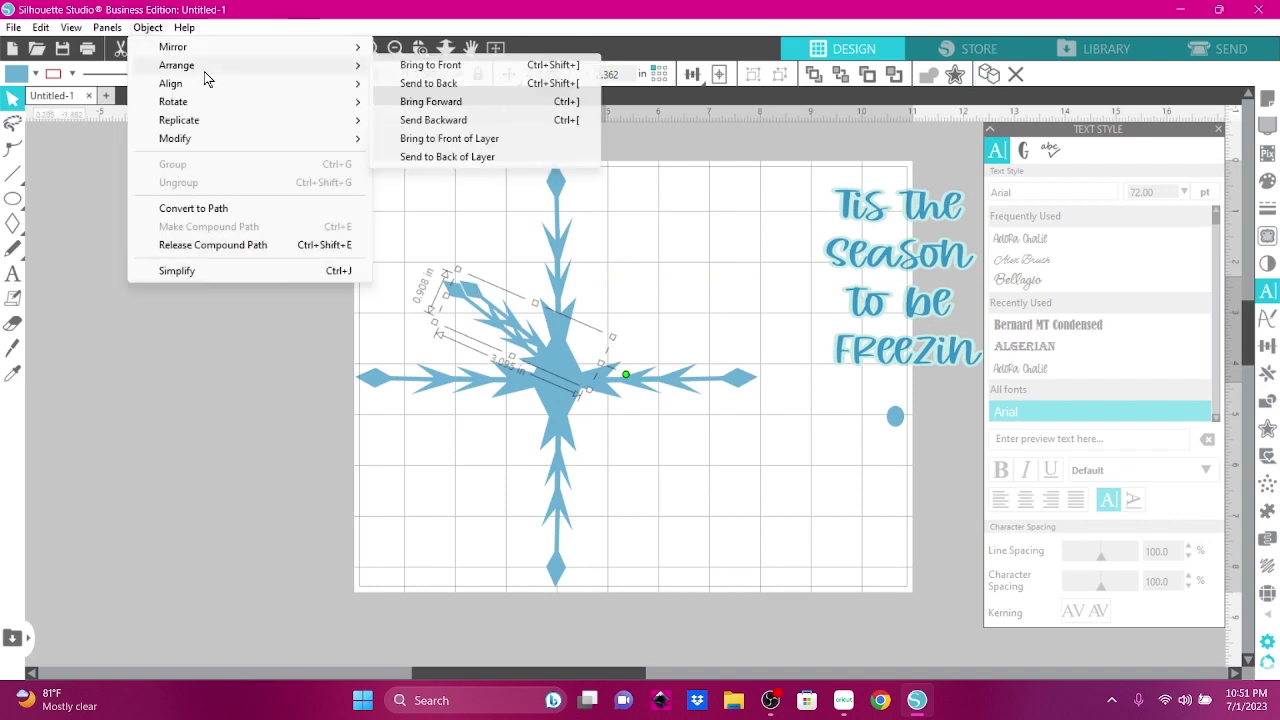
pyautogui.click(410, 46)
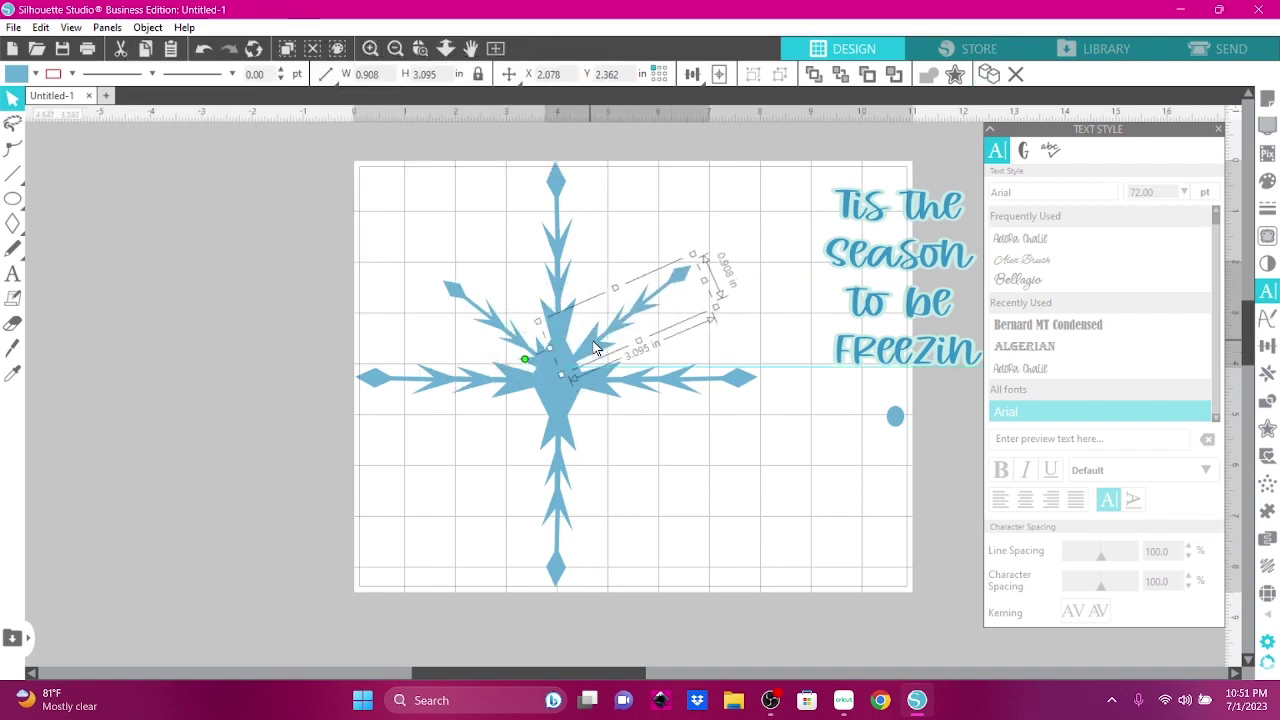
pyautogui.moveTo(578, 354); pyautogui.dragTo(571, 362)
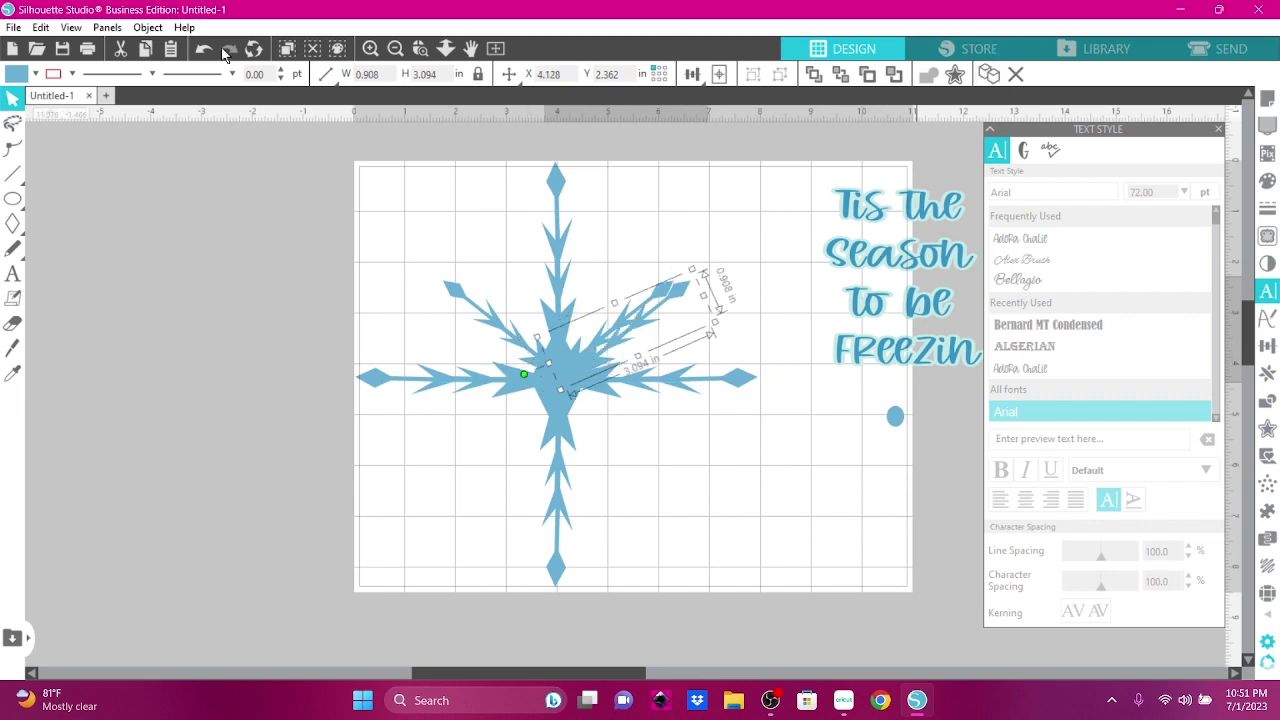
pyautogui.click(148, 27)
pyautogui.moveTo(309, 50)
pyautogui.click(428, 65)
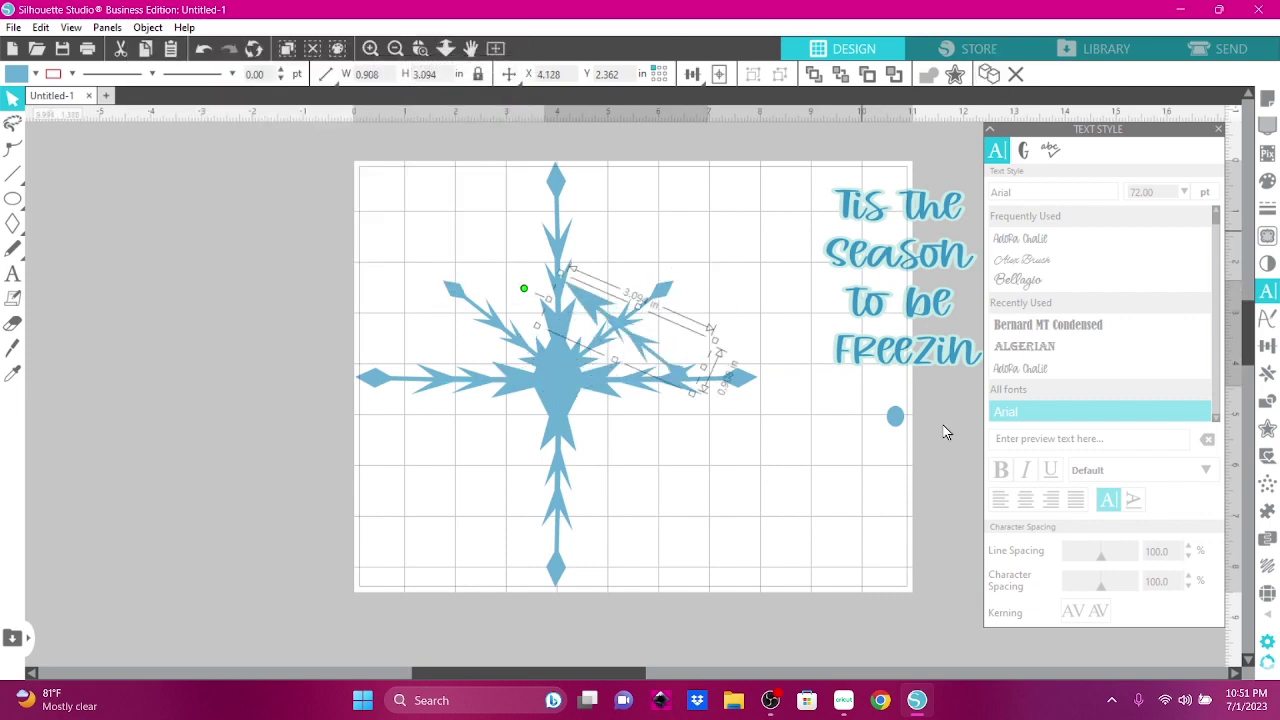
pyautogui.moveTo(590, 306); pyautogui.dragTo(571, 408)
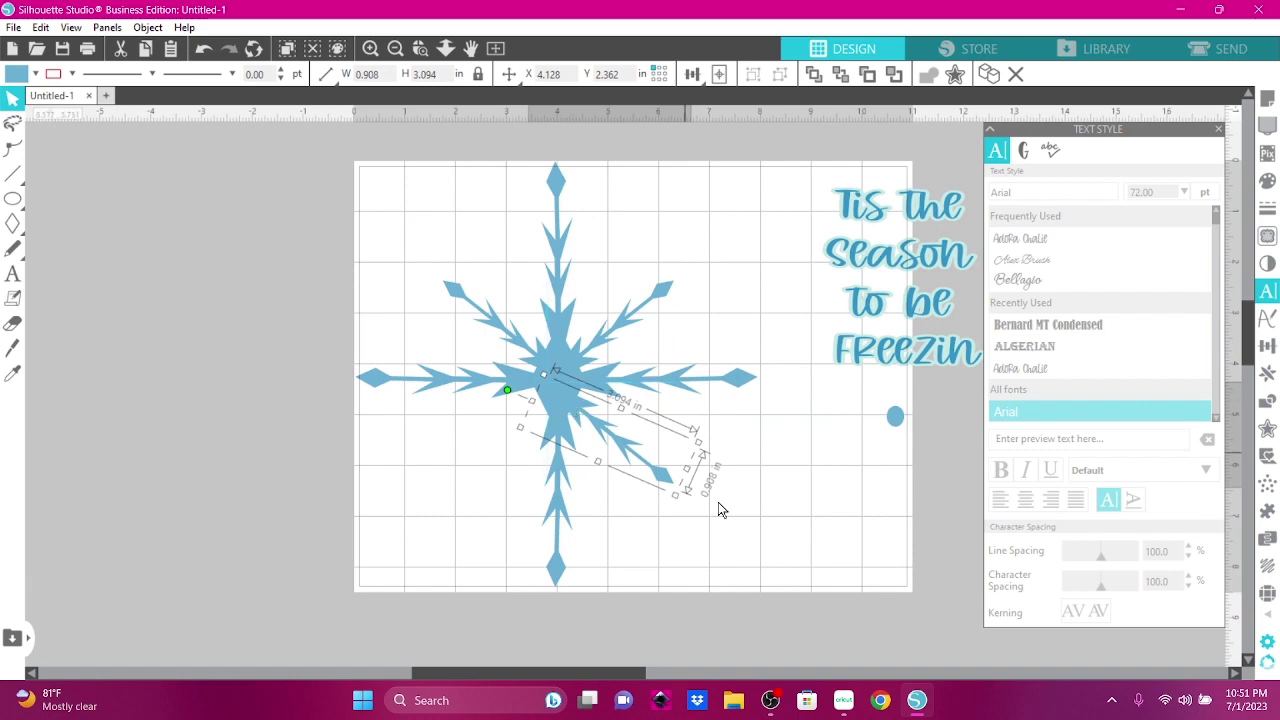
# Mirror a branch horizontally and move it into the left-side gap
pyautogui.click(148, 27)
pyautogui.moveTo(178, 47)
pyautogui.click(420, 46)
pyautogui.moveTo(614, 443); pyautogui.dragTo(487, 443)
pyautogui.click(688, 505)
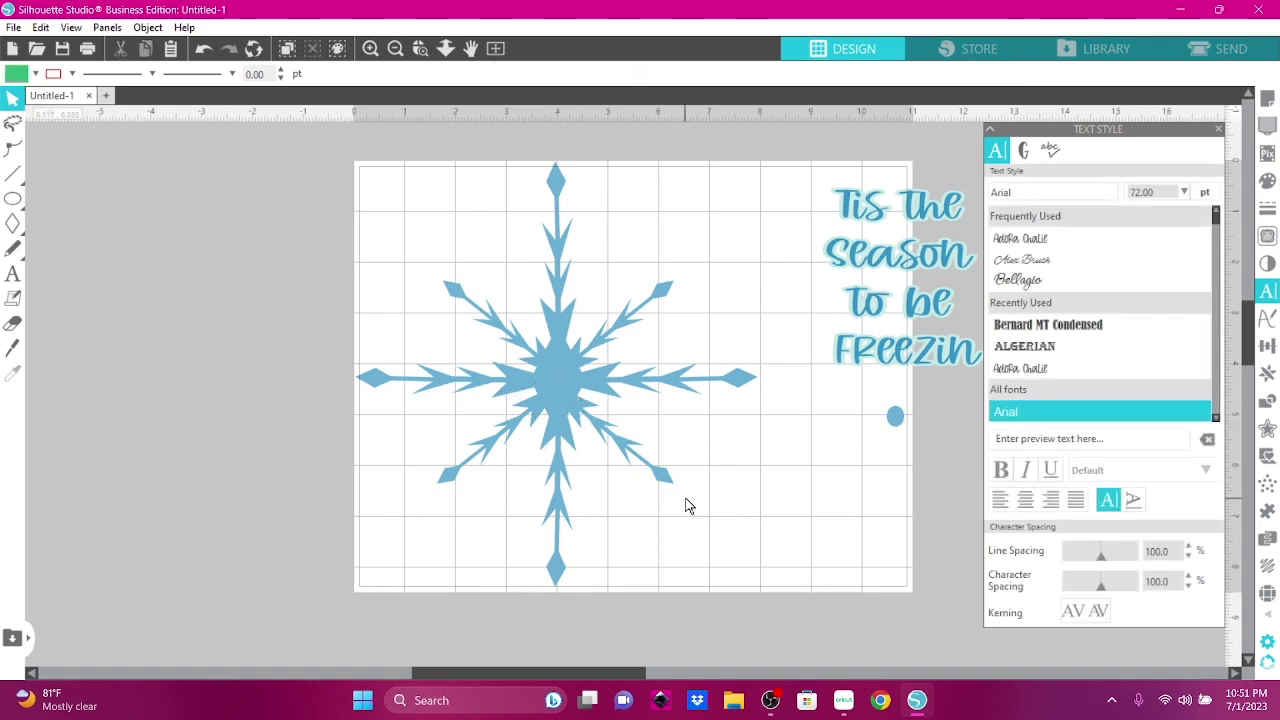
# Nudge and tilt the lower diagonal branches so they sit evenly against the snowflake centre
pyautogui.click(529, 410)
pyautogui.moveTo(526, 403); pyautogui.dragTo(533, 403)
pyautogui.click(624, 452)
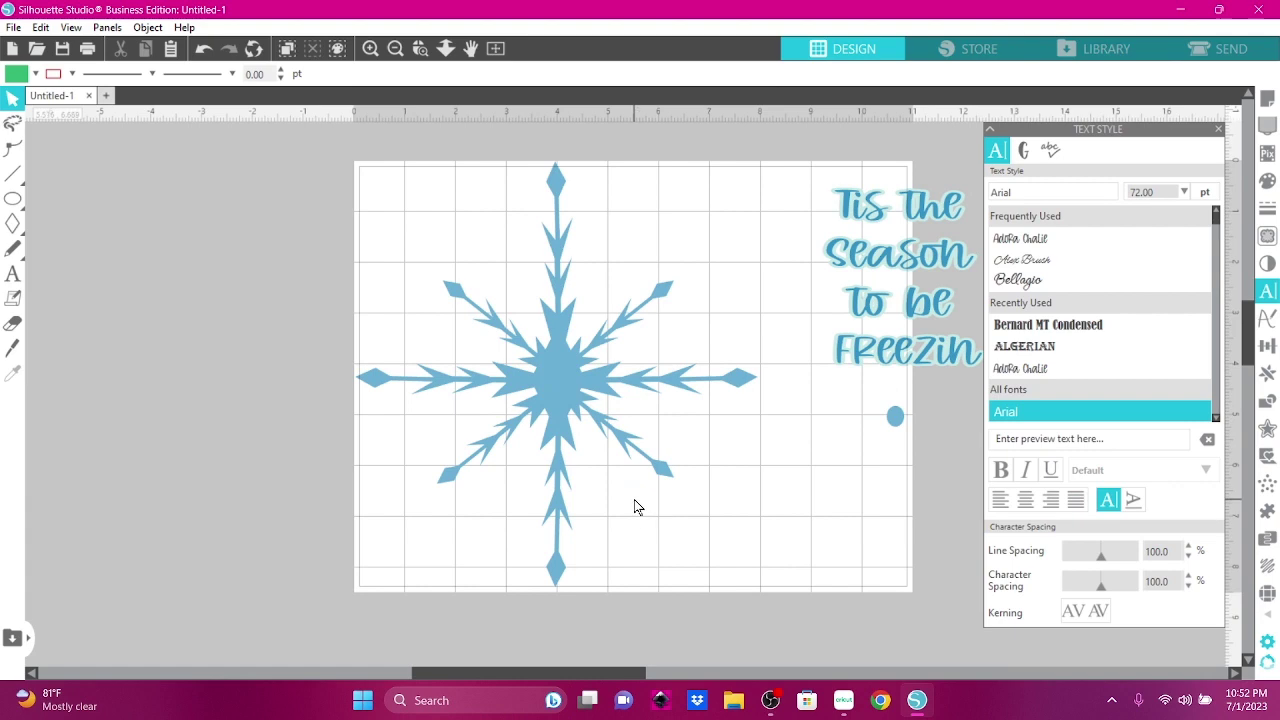
pyautogui.click(602, 342)
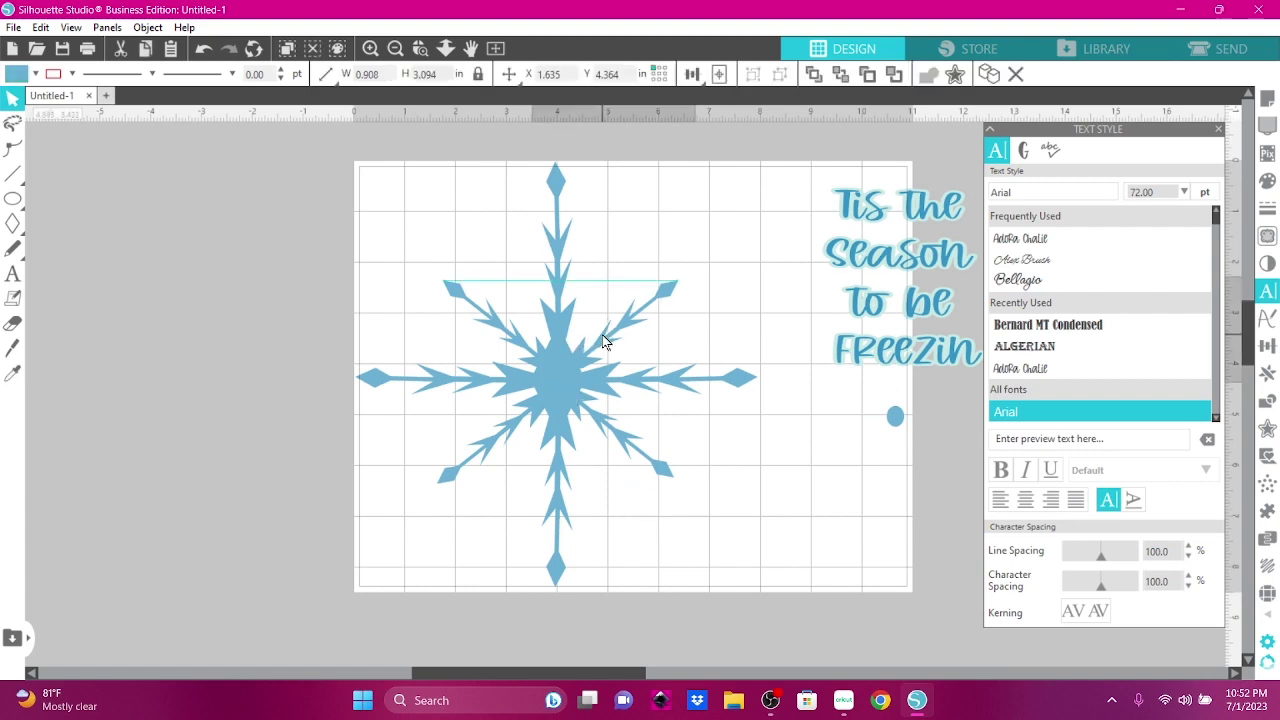
pyautogui.moveTo(603, 342); pyautogui.dragTo(540, 408)
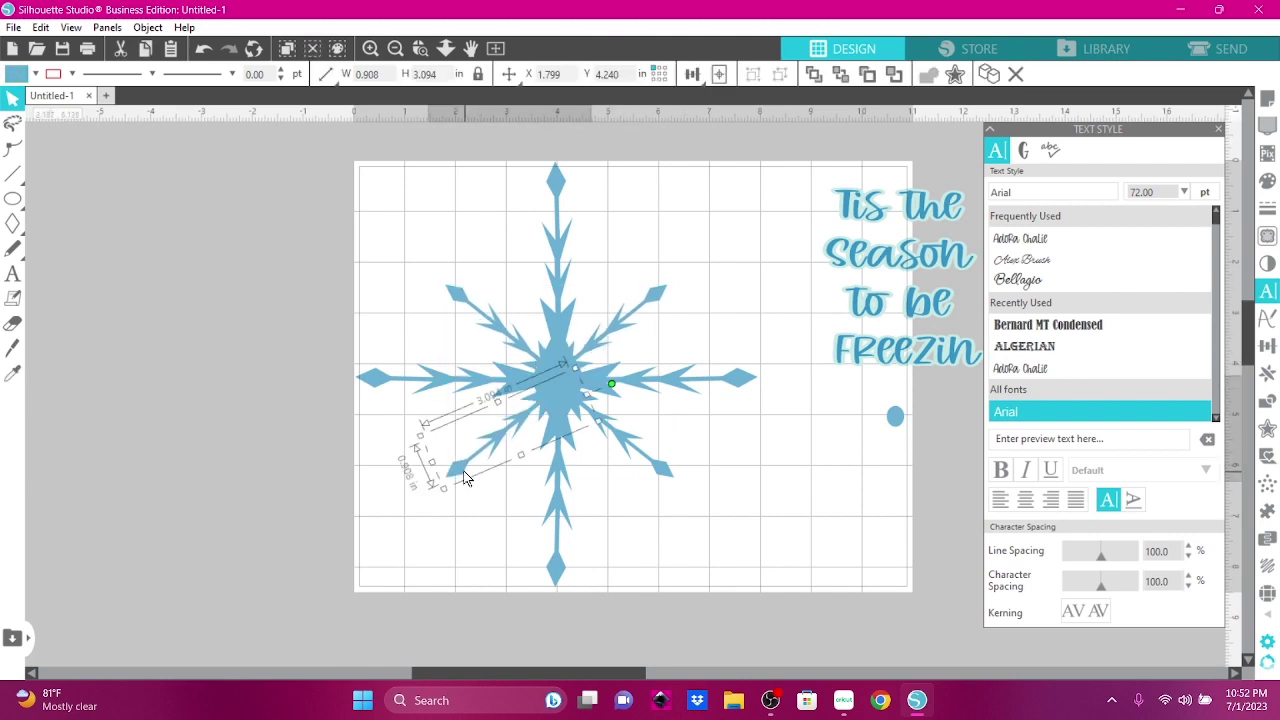
pyautogui.moveTo(611, 384); pyautogui.dragTo(588, 412)
pyautogui.moveTo(512, 442); pyautogui.dragTo(510, 436)
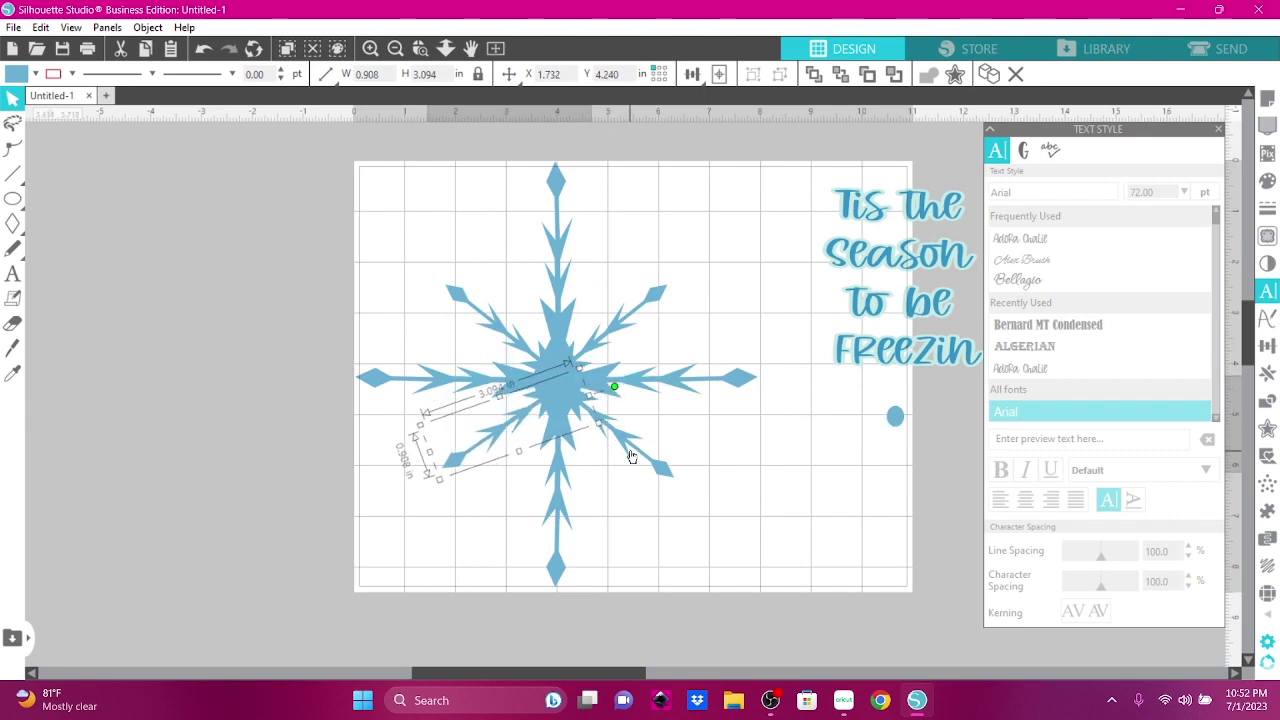
pyautogui.hotkey('ctrl', 'z')
pyautogui.moveTo(506, 383); pyautogui.dragTo(509, 393)
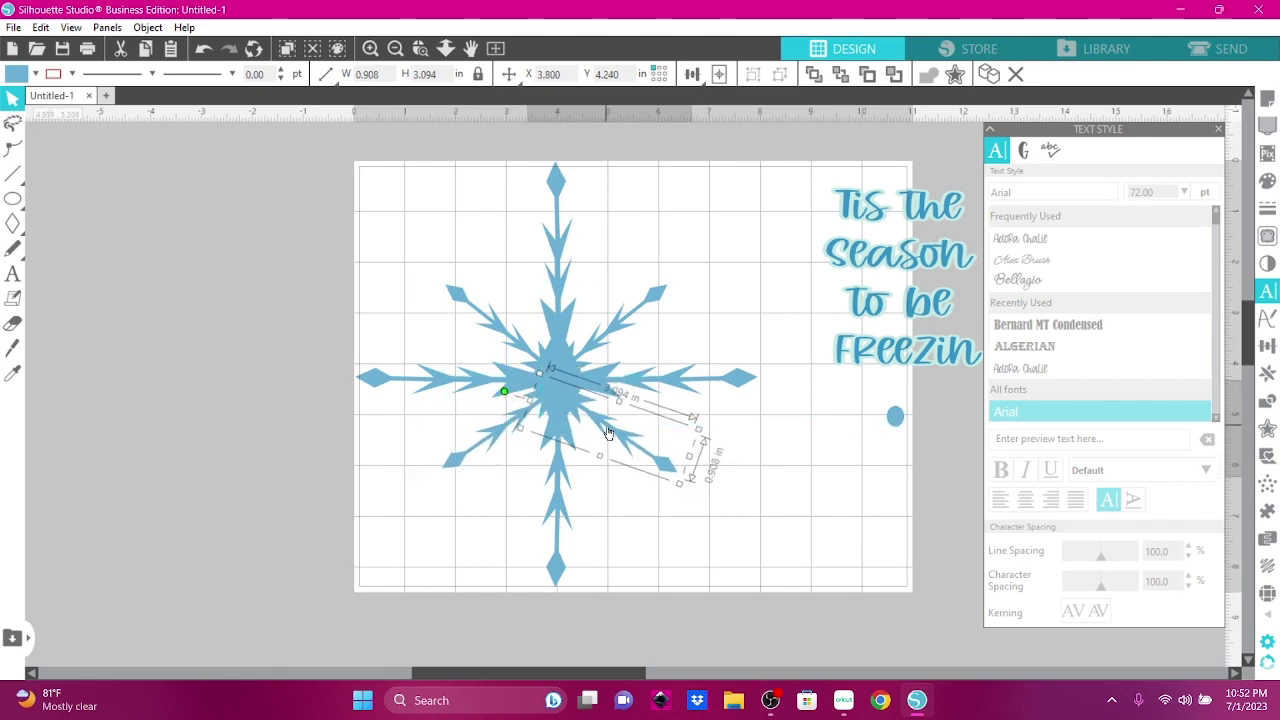
pyautogui.click(651, 519)
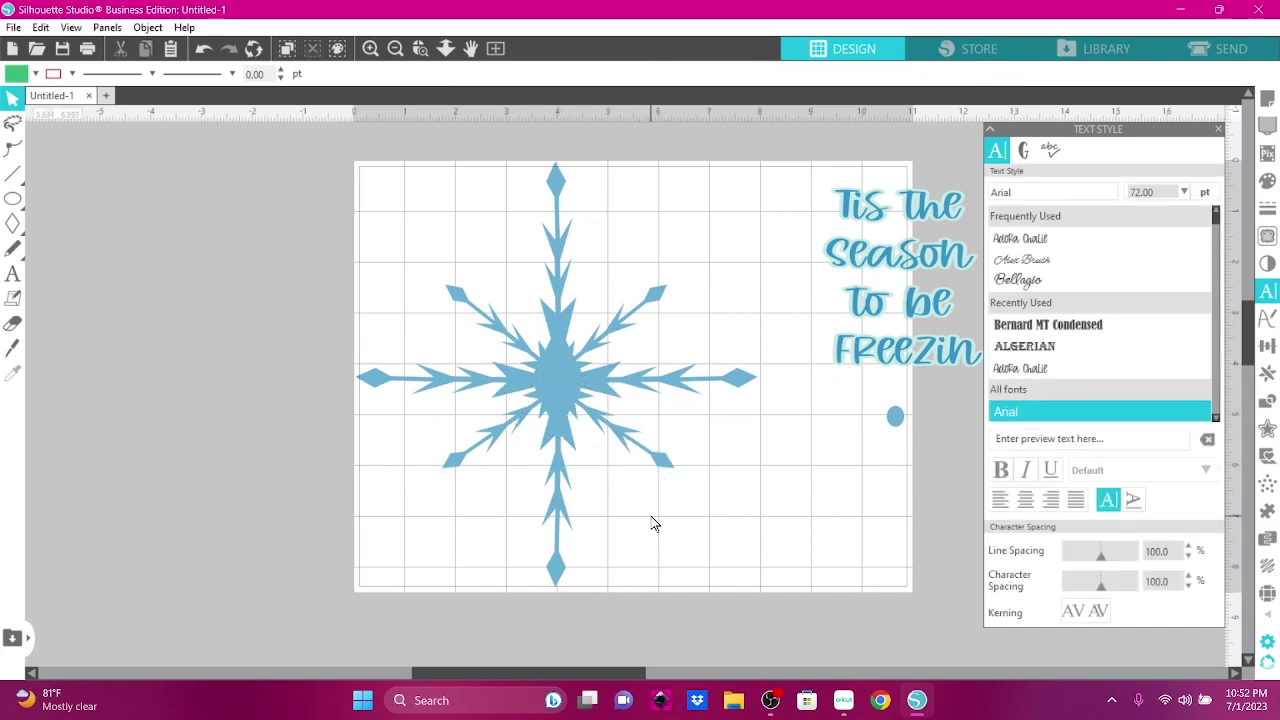
pyautogui.click(652, 389)
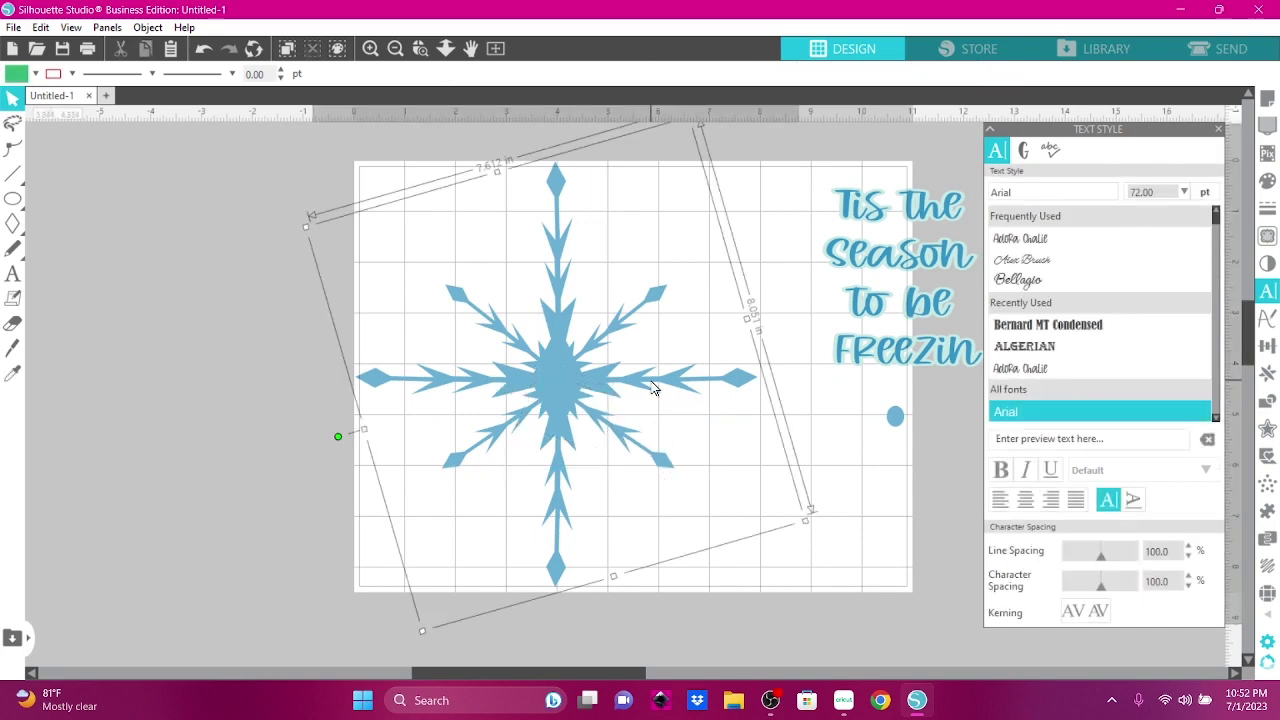
# Weld all the snowflake pieces into a single shape
pyautogui.click(197, 361)
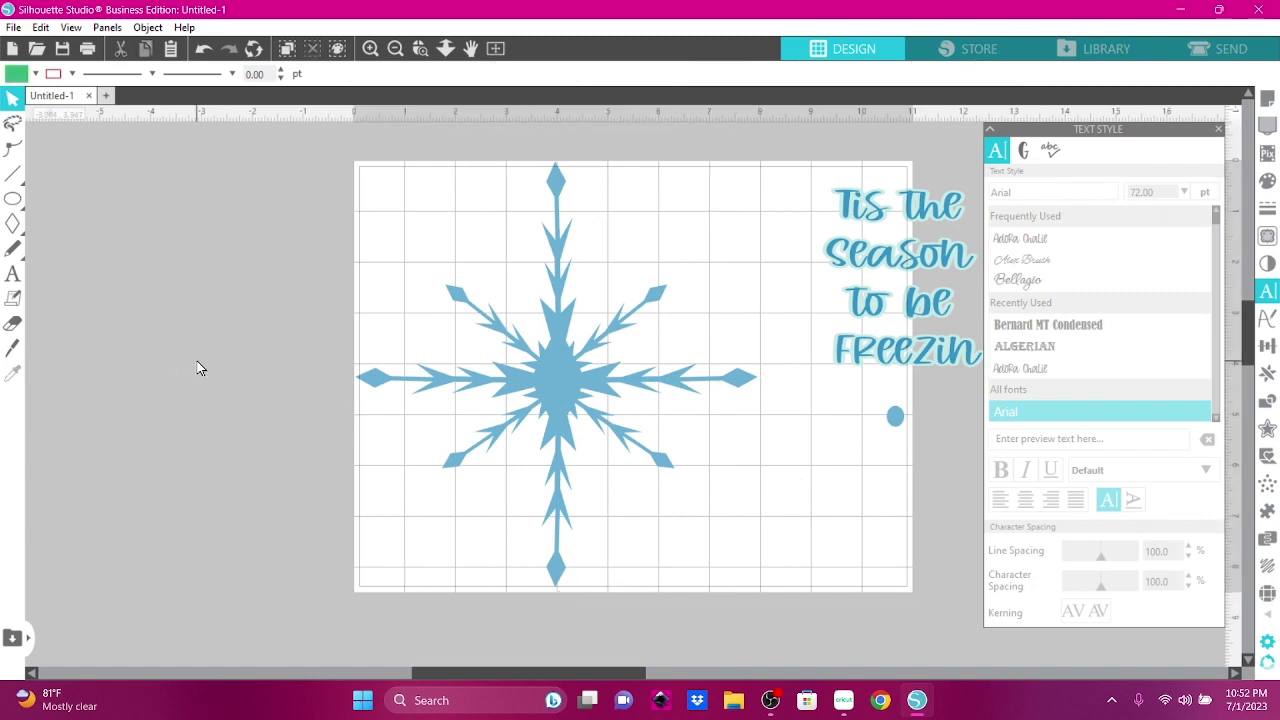
pyautogui.moveTo(321, 140); pyautogui.dragTo(764, 602)
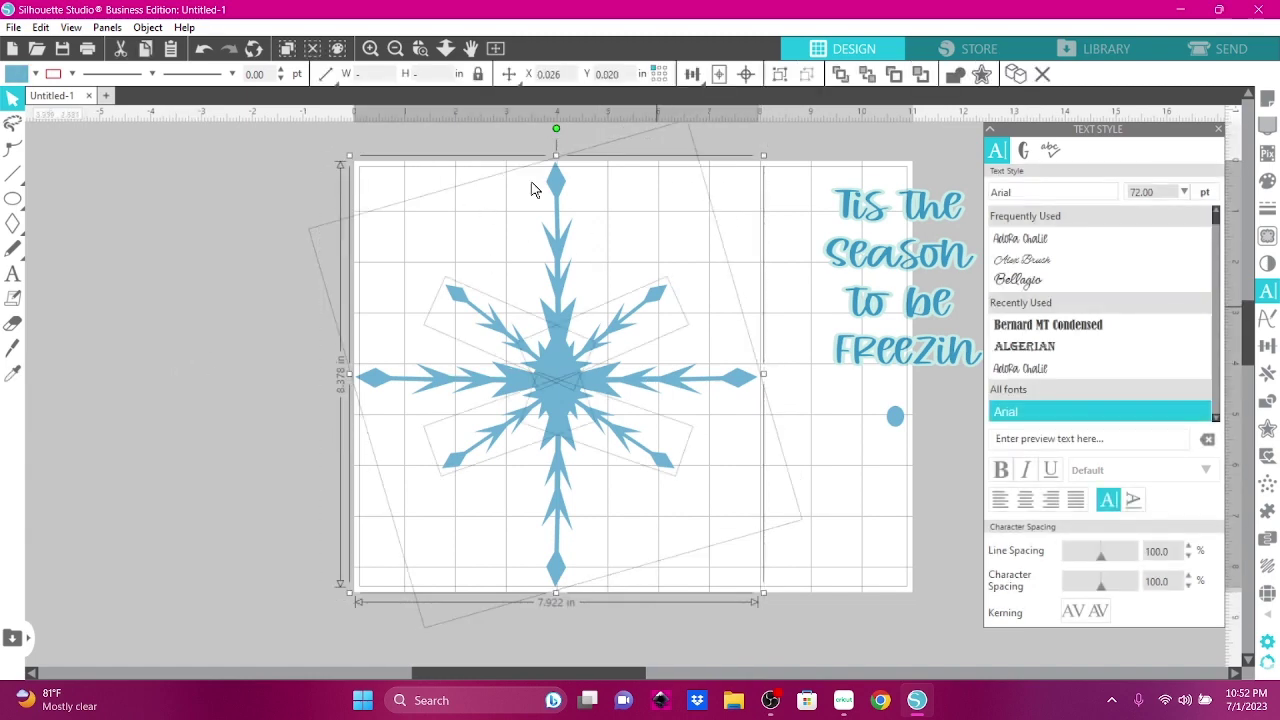
pyautogui.click(147, 27)
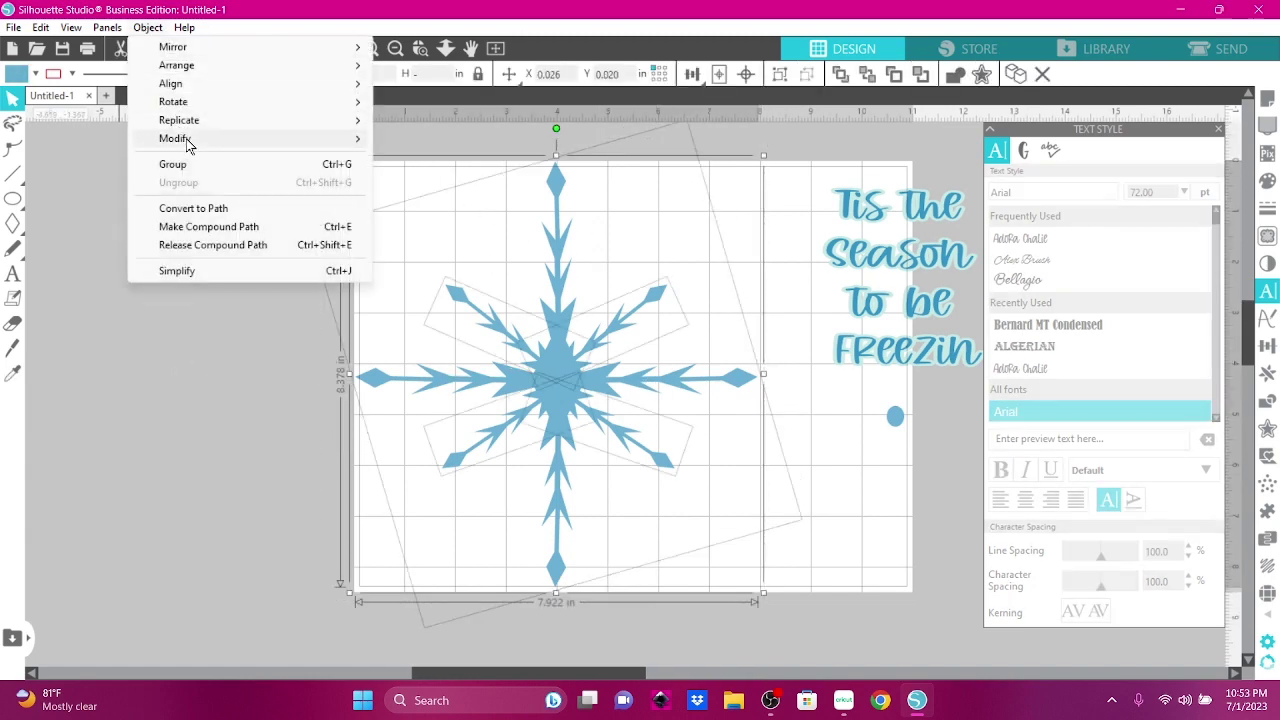
pyautogui.moveTo(183, 138)
pyautogui.click(410, 140)
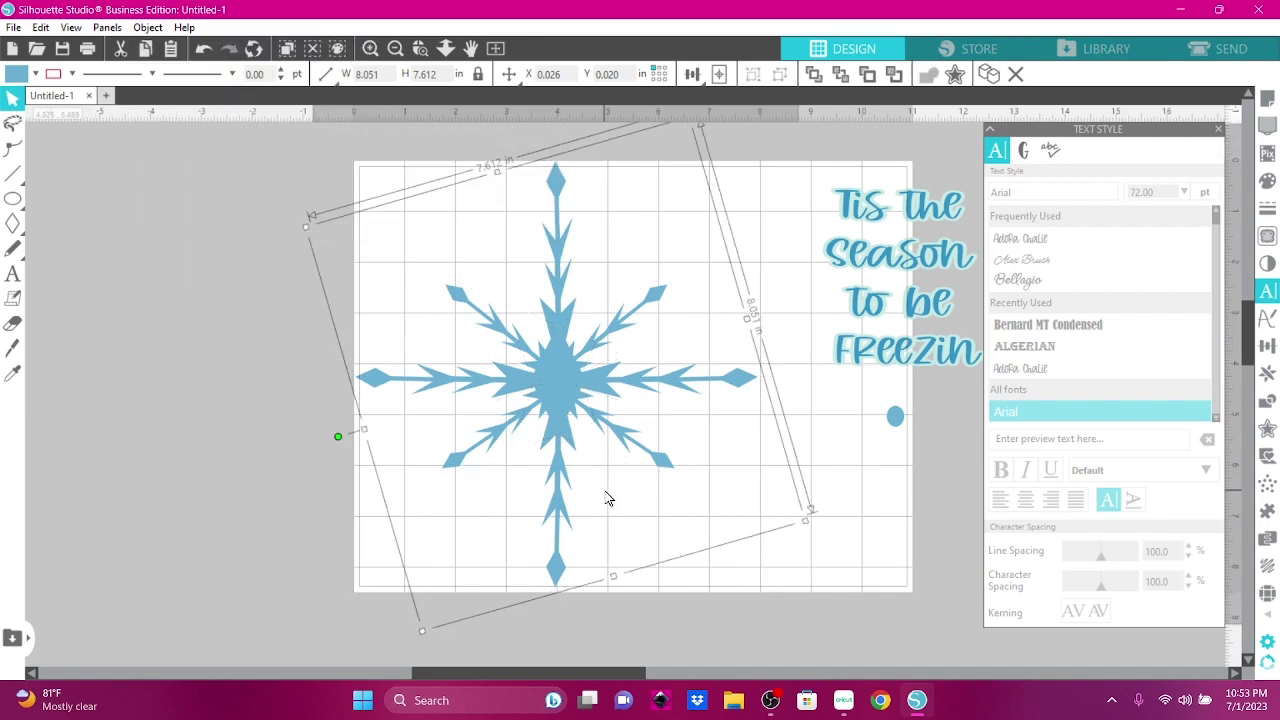
# Create a white offset copy of the snowflake, about 8.170 x 7.732 in, and set its line colour
pyautogui.click(955, 74)
pyautogui.click(72, 78)
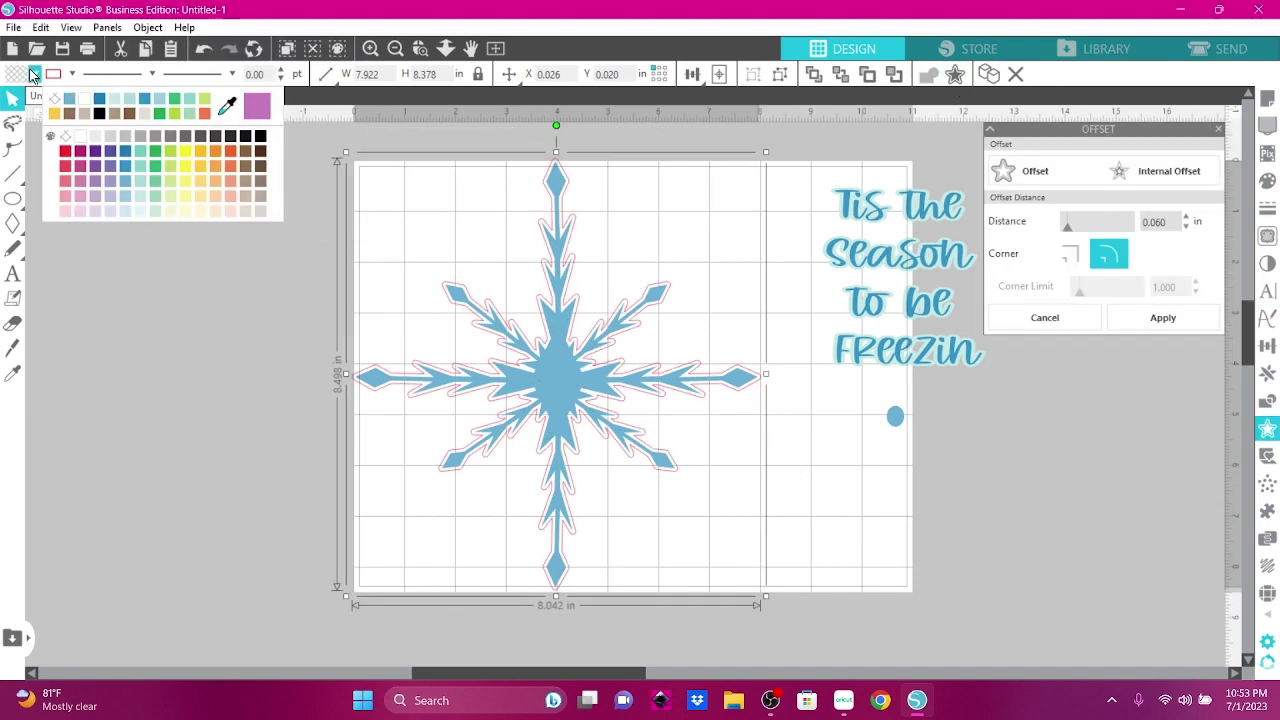
pyautogui.click(73, 78)
pyautogui.click(73, 78)
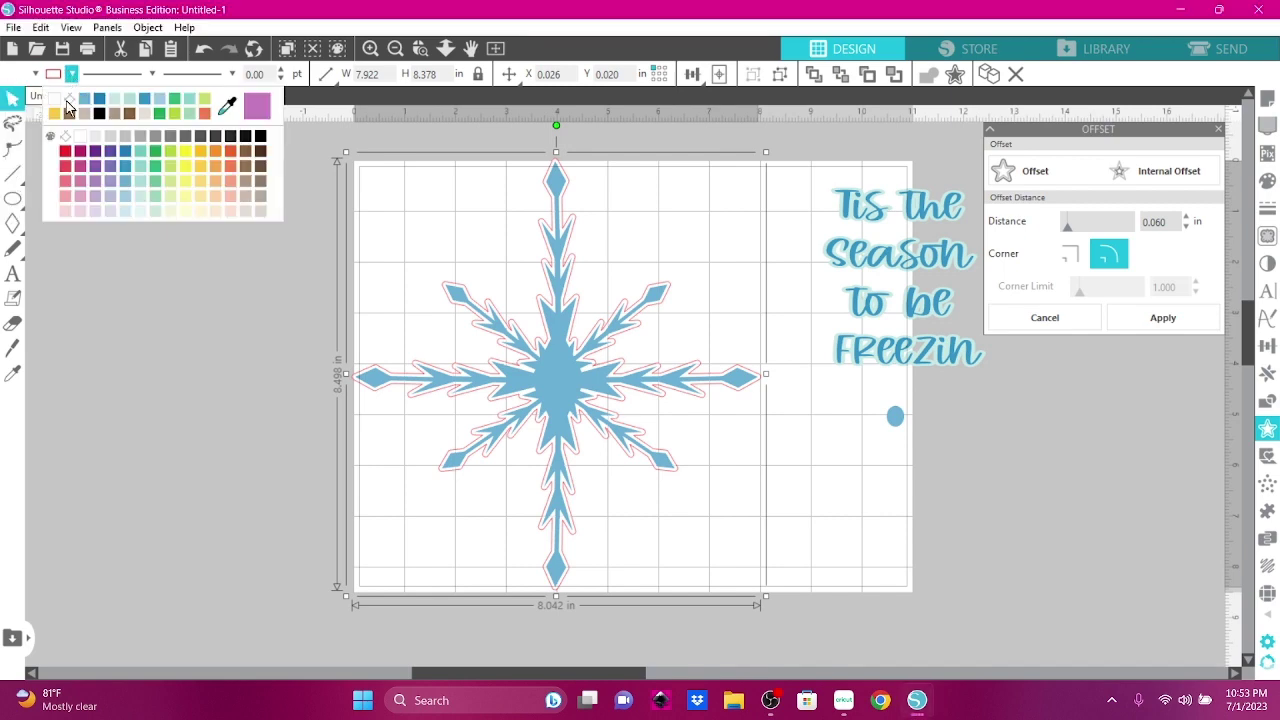
pyautogui.click(74, 107)
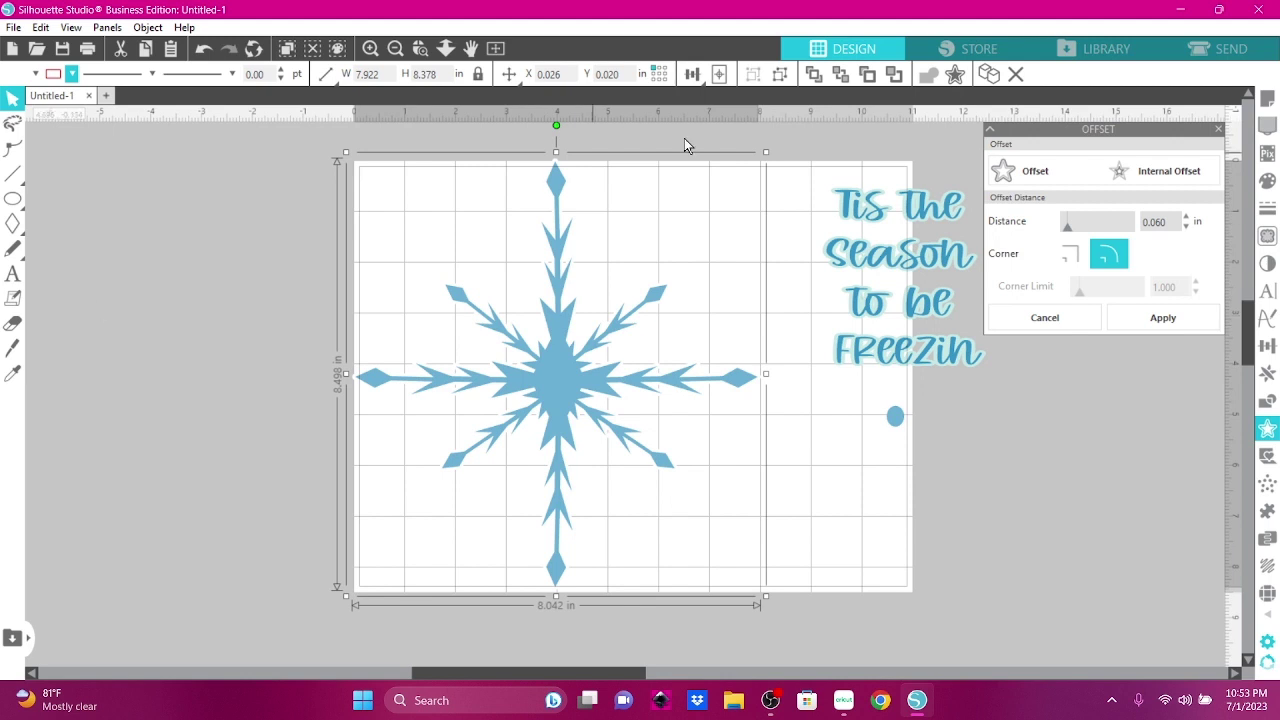
pyautogui.click(993, 80)
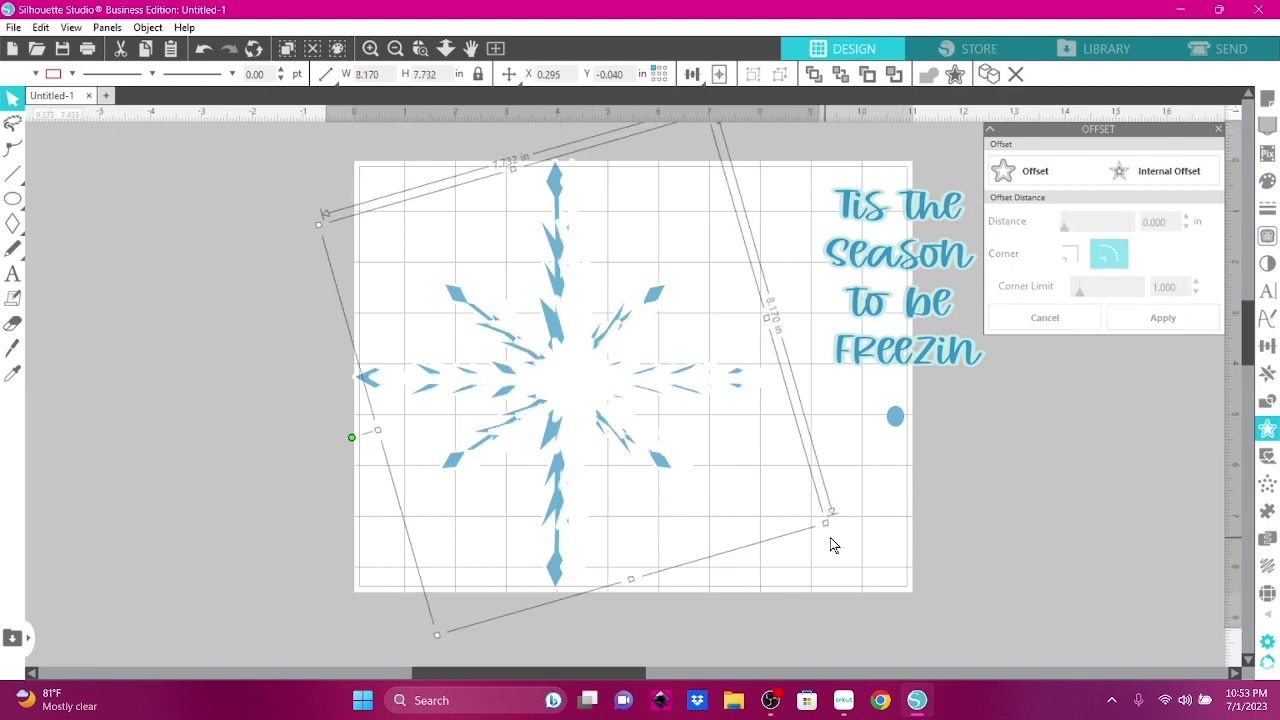
# Scale the white snowflake copy down to about 2.422 x 2.292 in and reposition it
pyautogui.moveTo(830, 530); pyautogui.dragTo(538, 378)
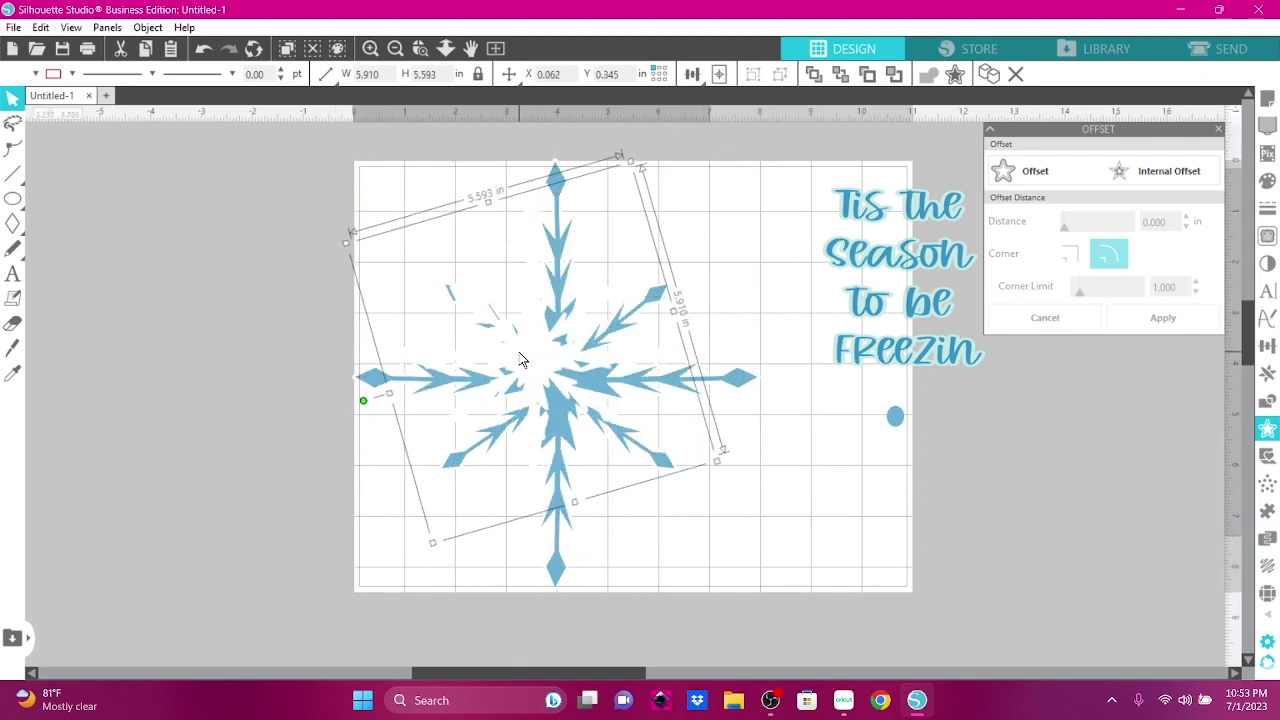
pyautogui.moveTo(398, 351); pyautogui.dragTo(194, 347)
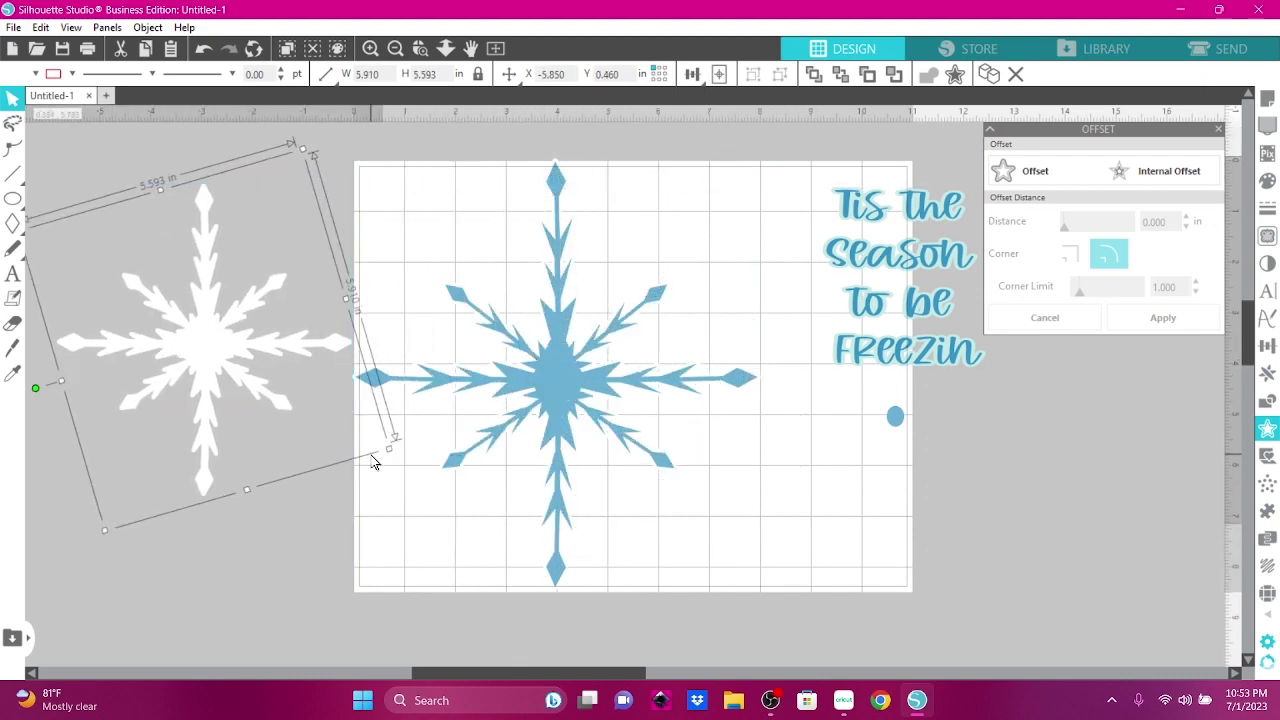
pyautogui.moveTo(390, 452); pyautogui.dragTo(844, 530)
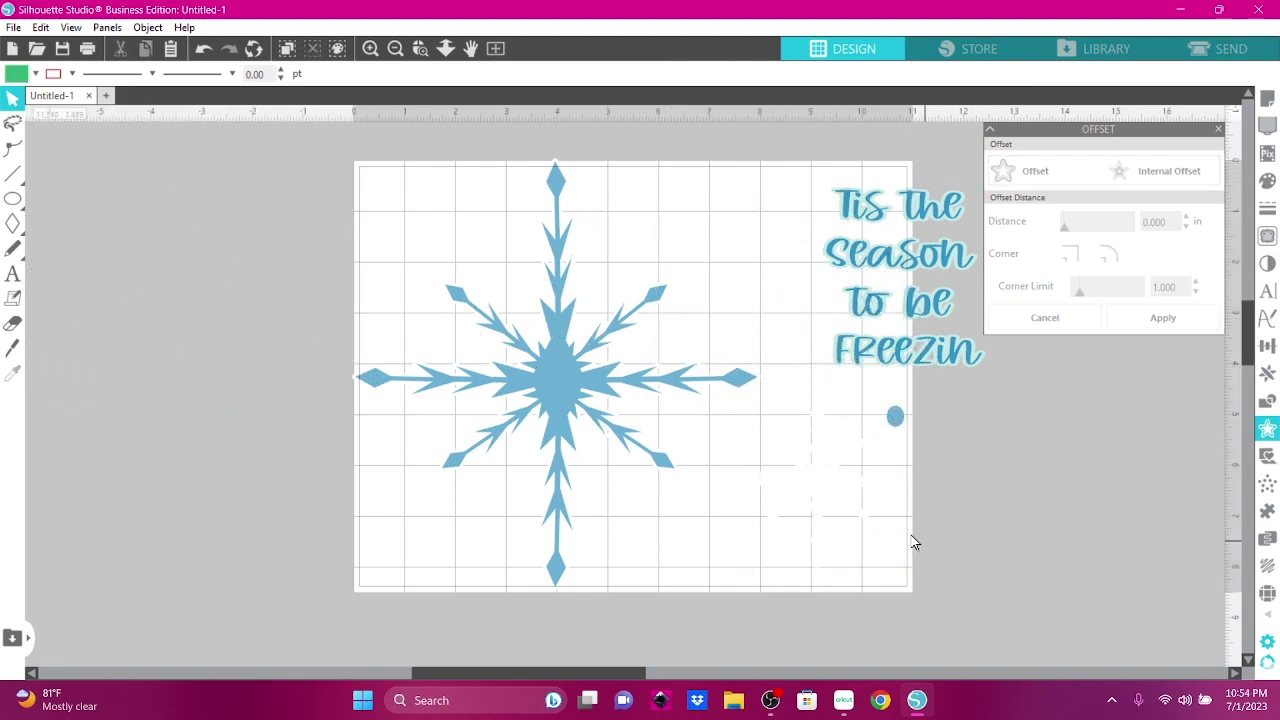
pyautogui.moveTo(930, 543); pyautogui.dragTo(882, 507)
pyautogui.moveTo(806, 487); pyautogui.dragTo(846, 497)
# Convert both snowflakes to plain paths and select the blue one alone
pyautogui.click(437, 201)
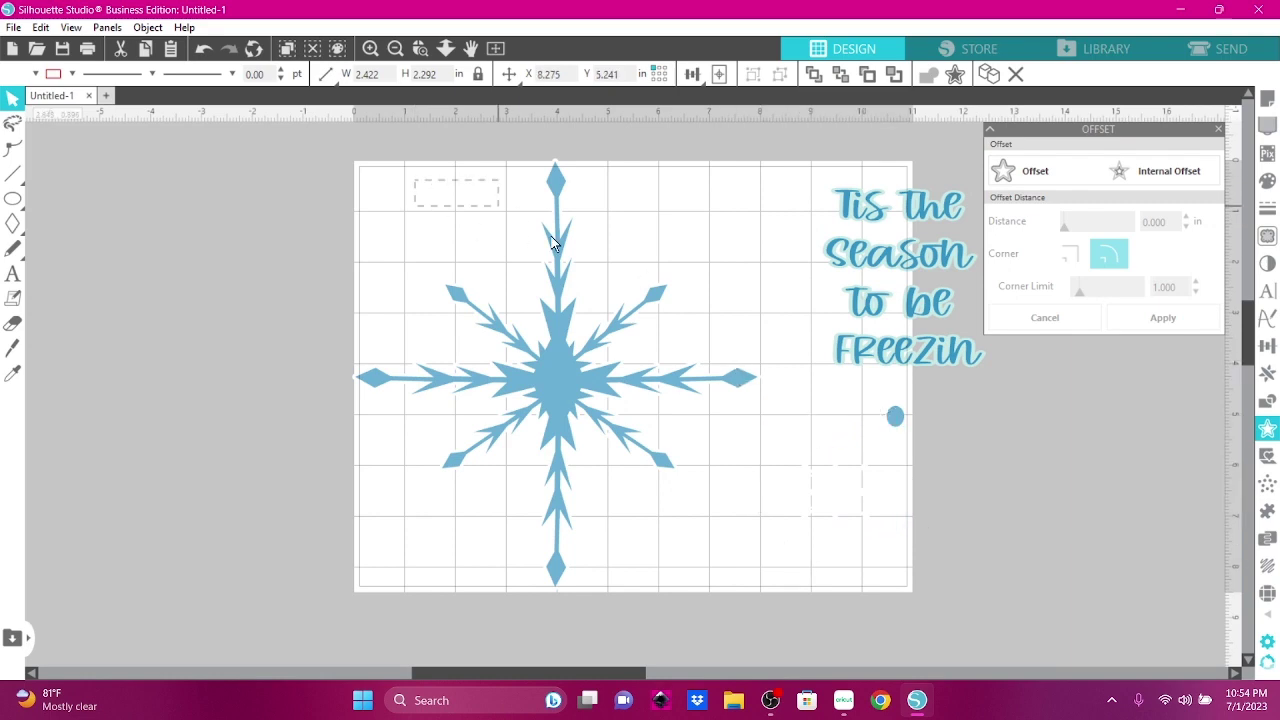
pyautogui.moveTo(512, 218); pyautogui.dragTo(616, 532)
pyautogui.click(155, 29)
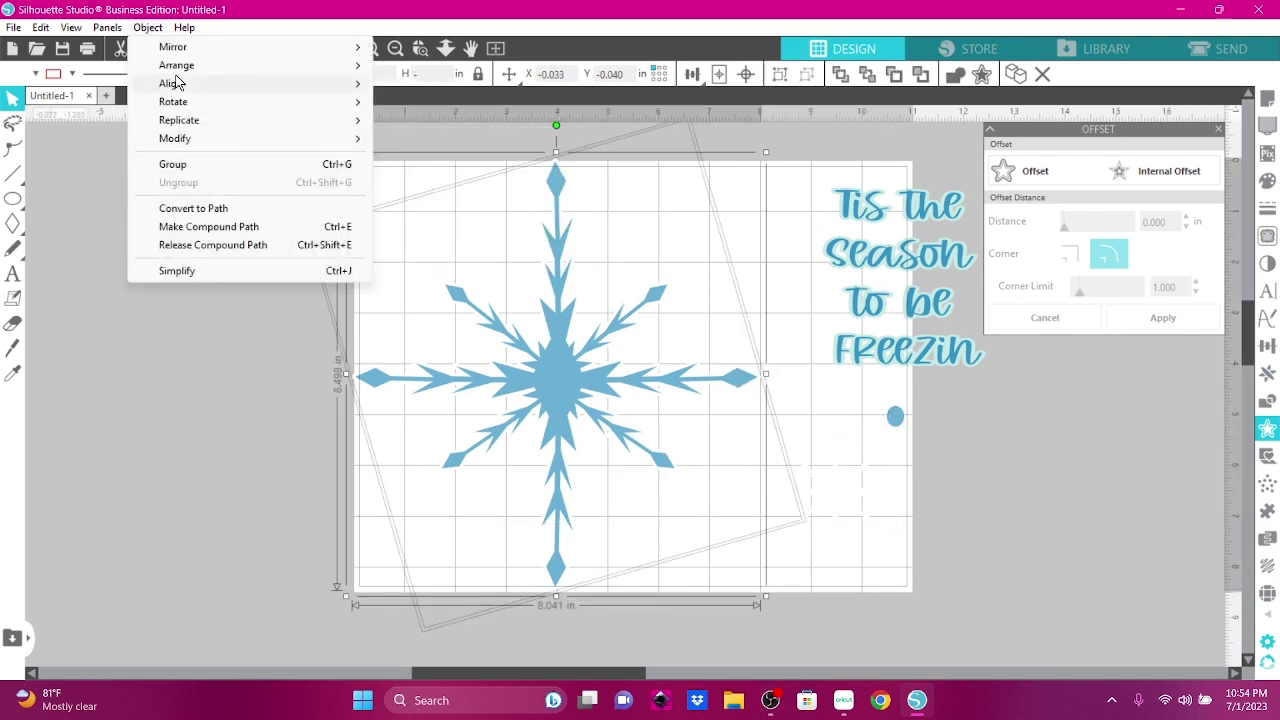
pyautogui.click(193, 212)
pyautogui.click(755, 399)
pyautogui.click(545, 373)
# Apply a 0.145 in internal offset with no fill and a new line colour, then convert to path
pyautogui.click(1160, 170)
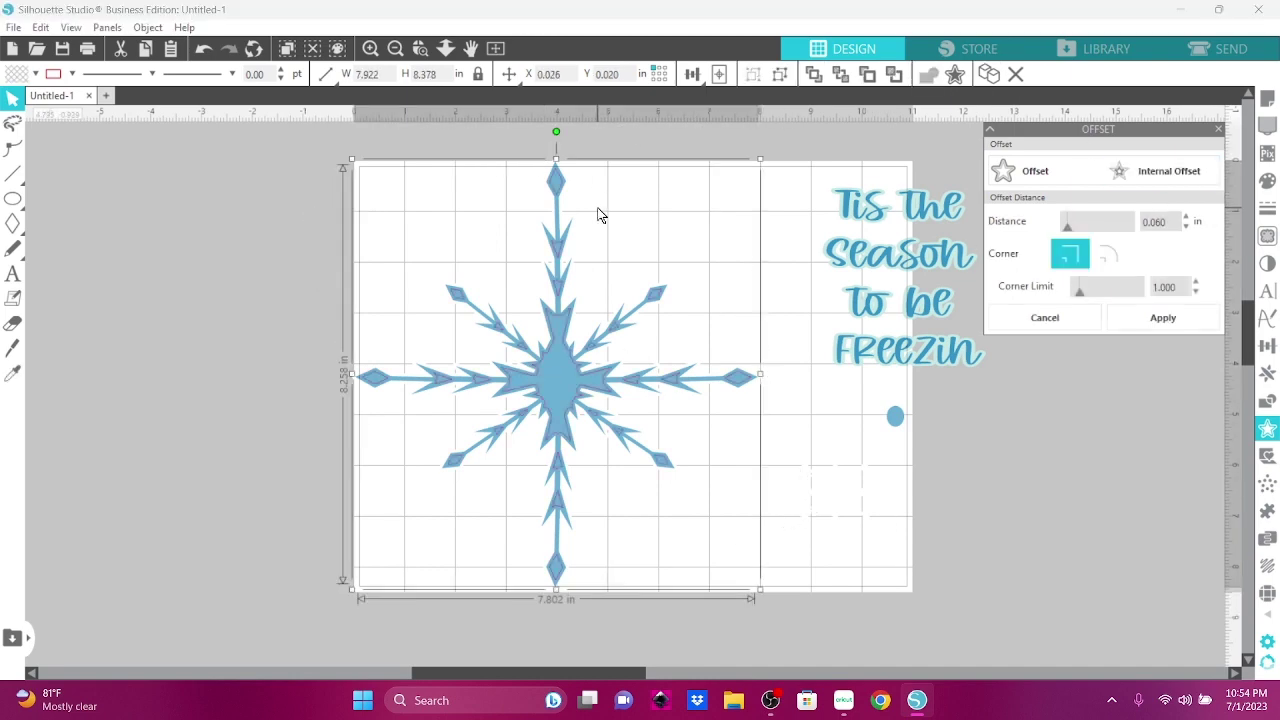
pyautogui.click(35, 74)
pyautogui.click(36, 102)
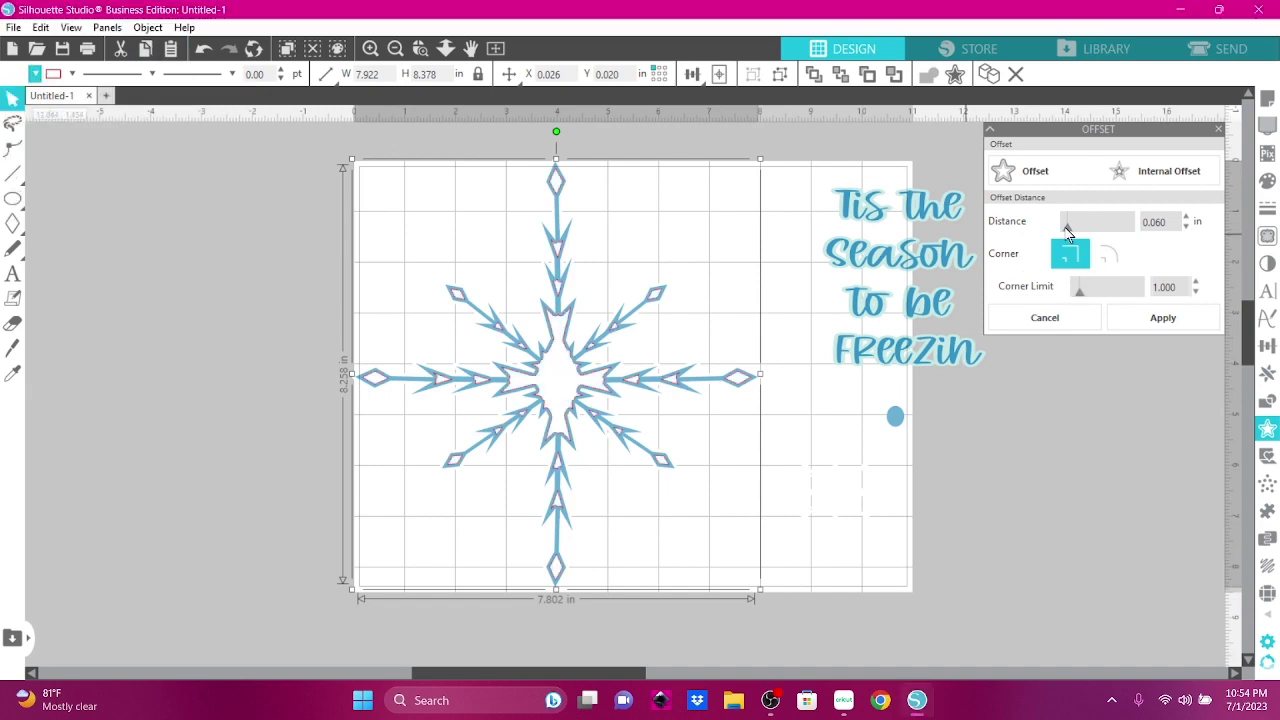
pyautogui.moveTo(1066, 228); pyautogui.dragTo(1074, 228)
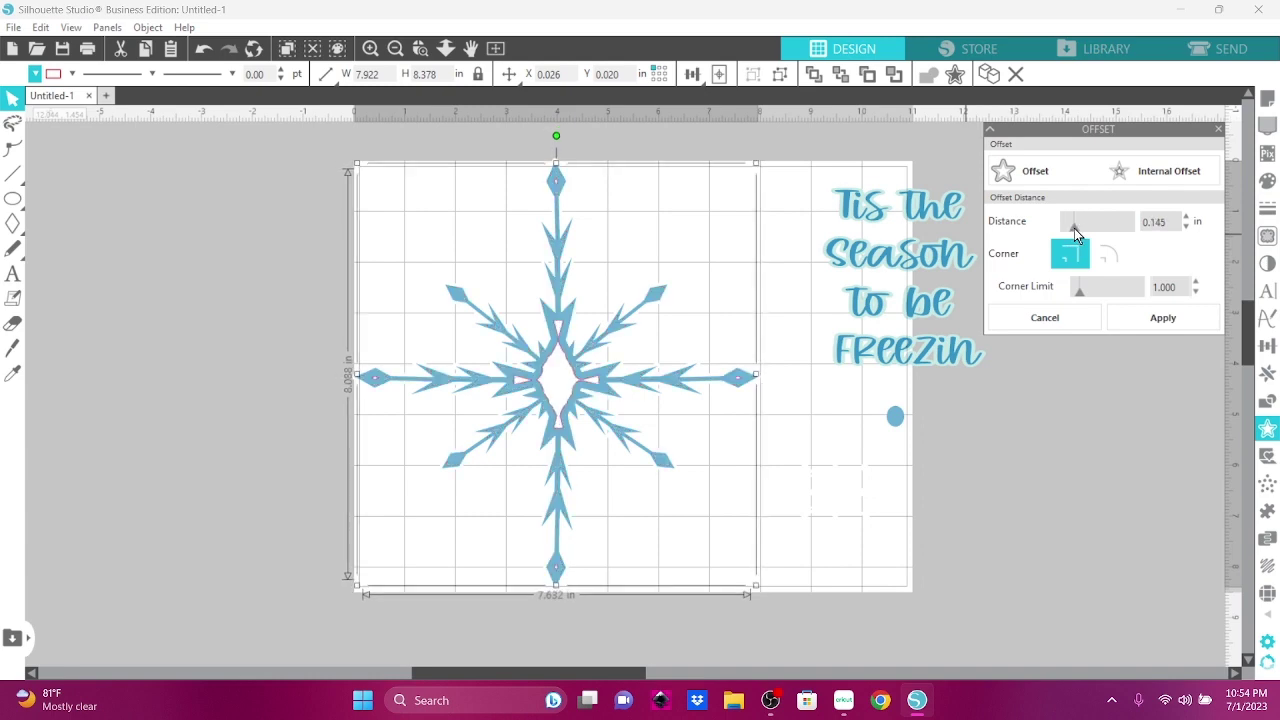
pyautogui.click(71, 74)
pyautogui.click(71, 103)
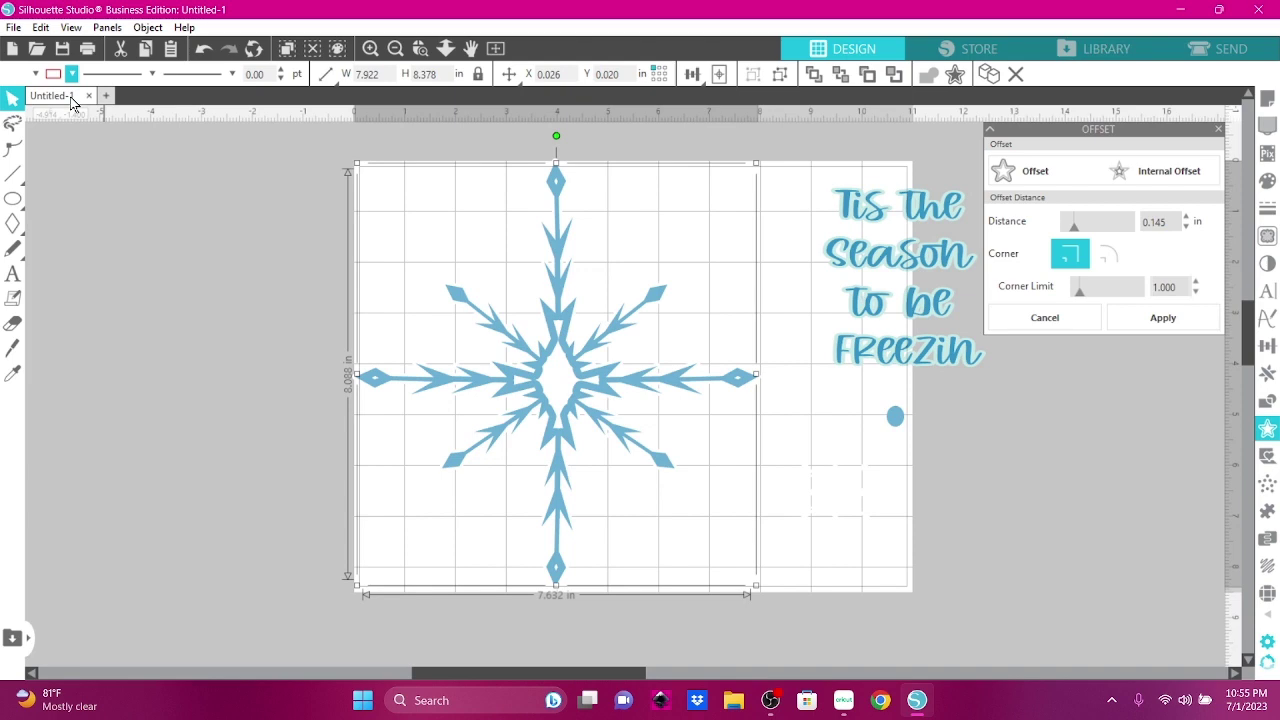
pyautogui.click(147, 27)
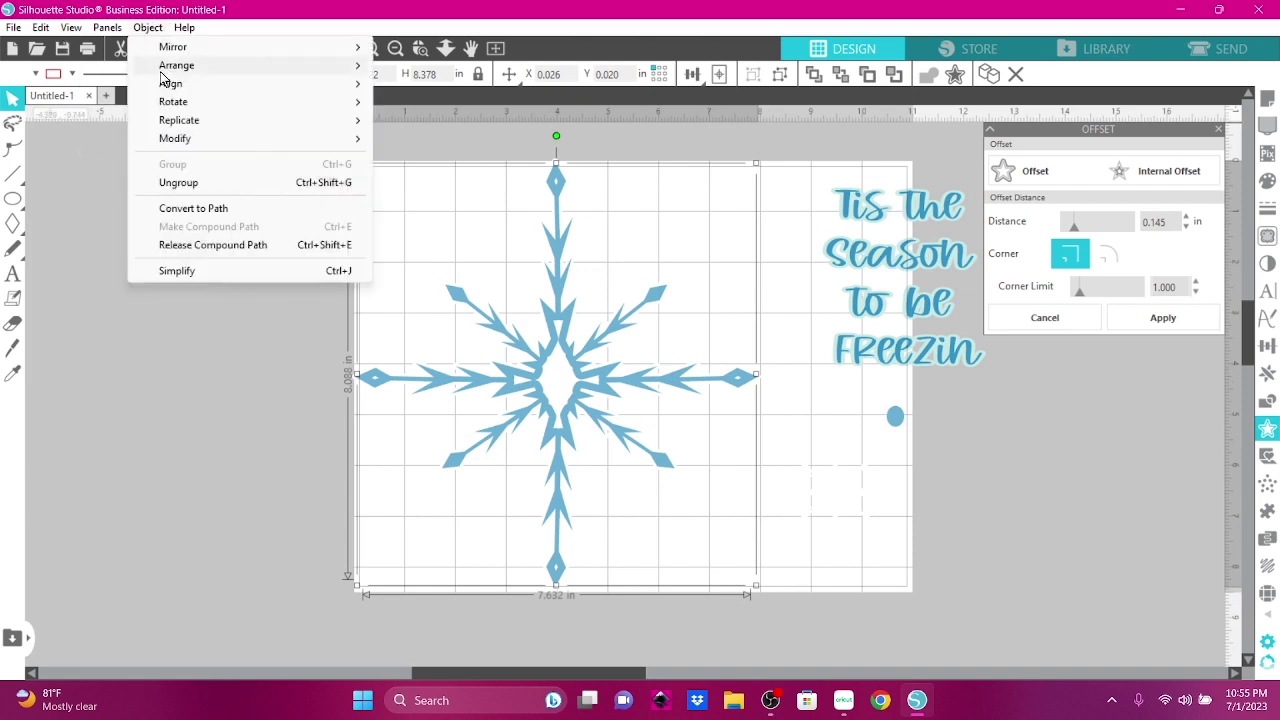
pyautogui.click(193, 209)
# Group the blue snowflake, scale it to about 6.806 x 7.192 in, and move the text beside it
pyautogui.click(417, 170)
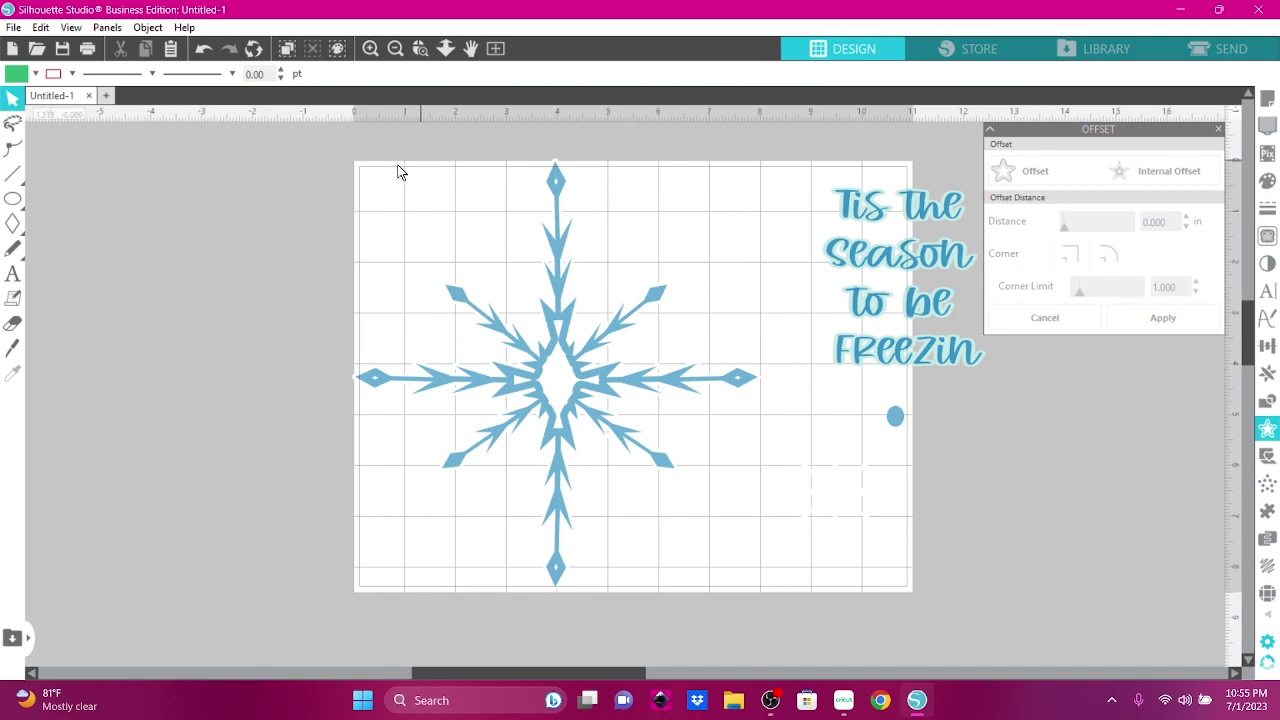
pyautogui.click(556, 200)
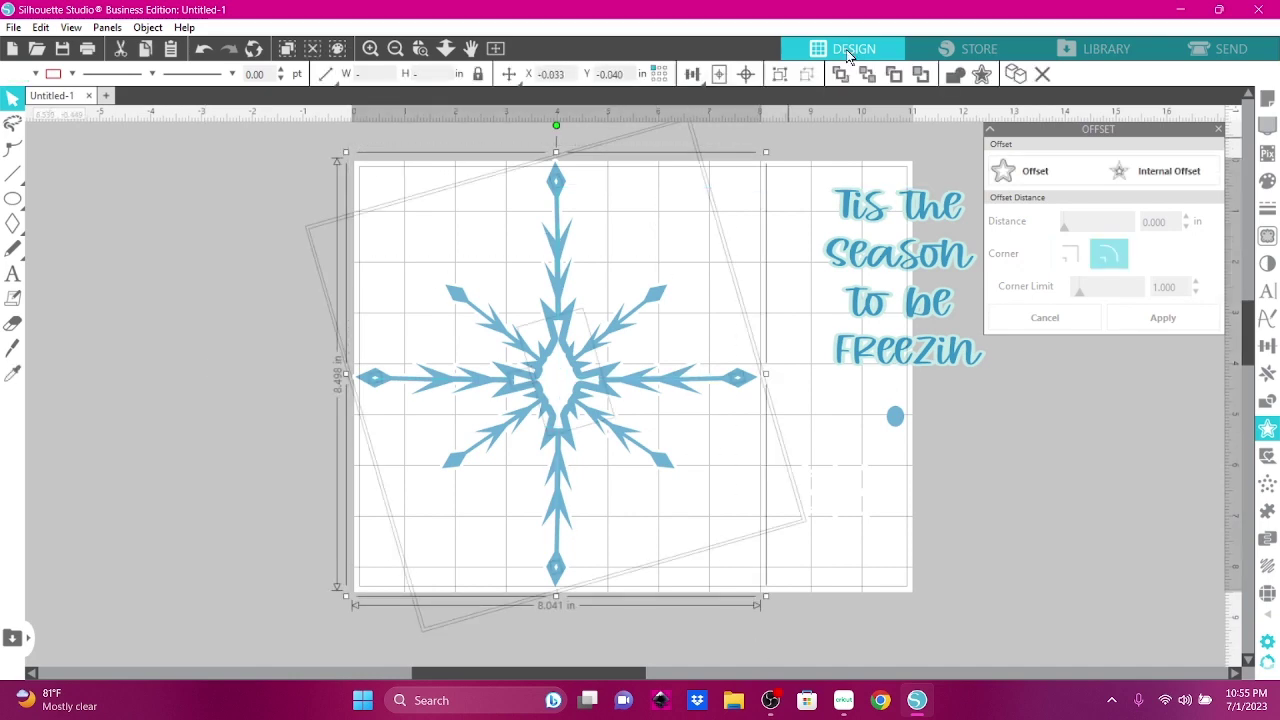
pyautogui.click(147, 27)
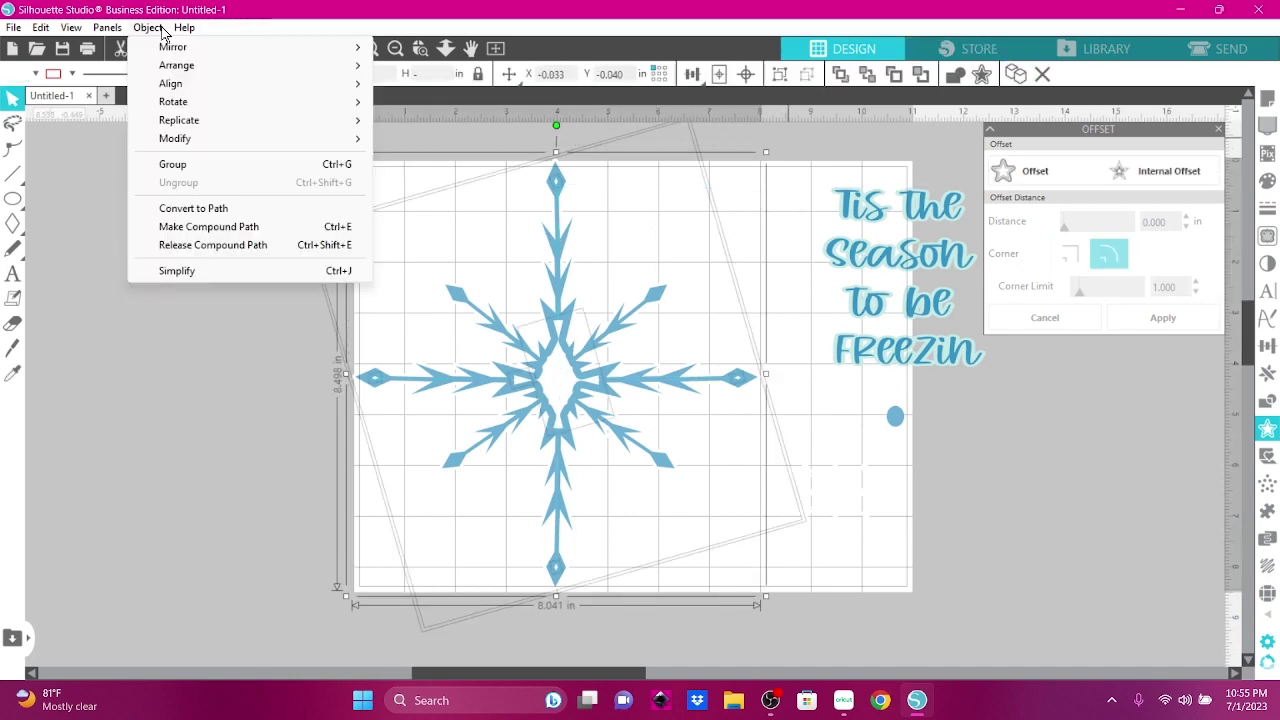
pyautogui.click(165, 164)
pyautogui.moveTo(767, 600); pyautogui.dragTo(698, 508)
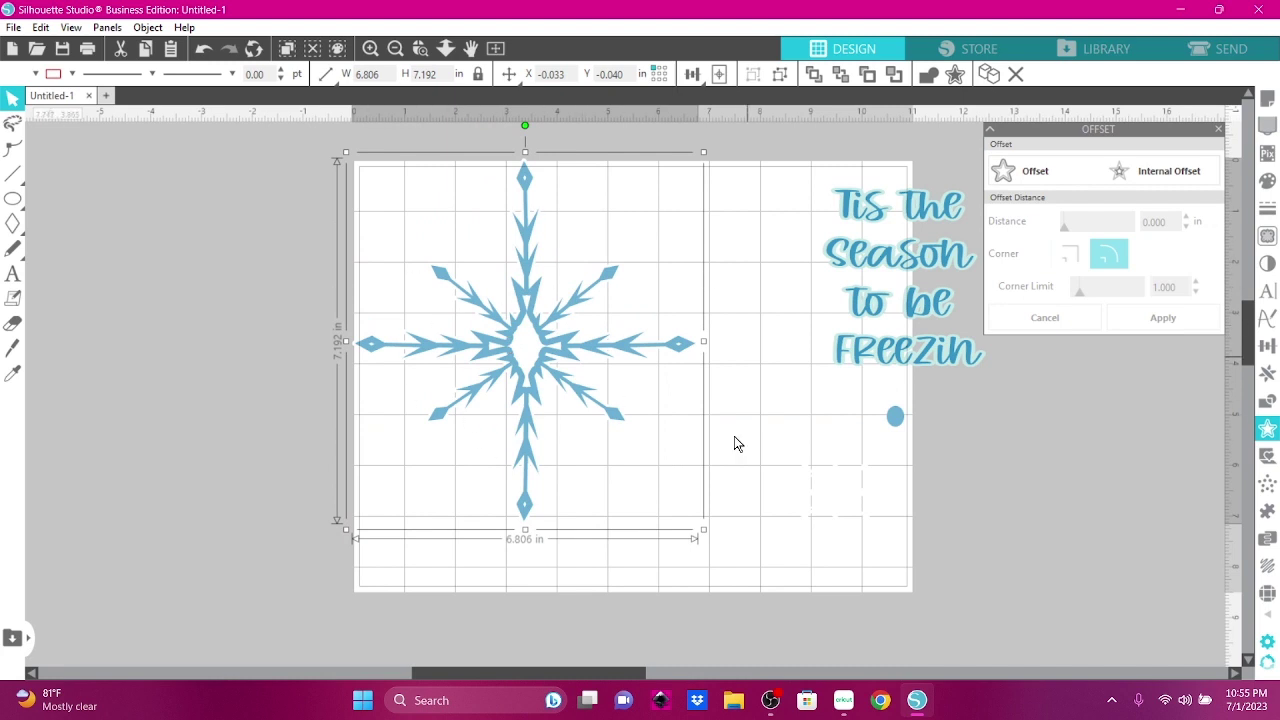
pyautogui.moveTo(898, 298); pyautogui.dragTo(748, 370)
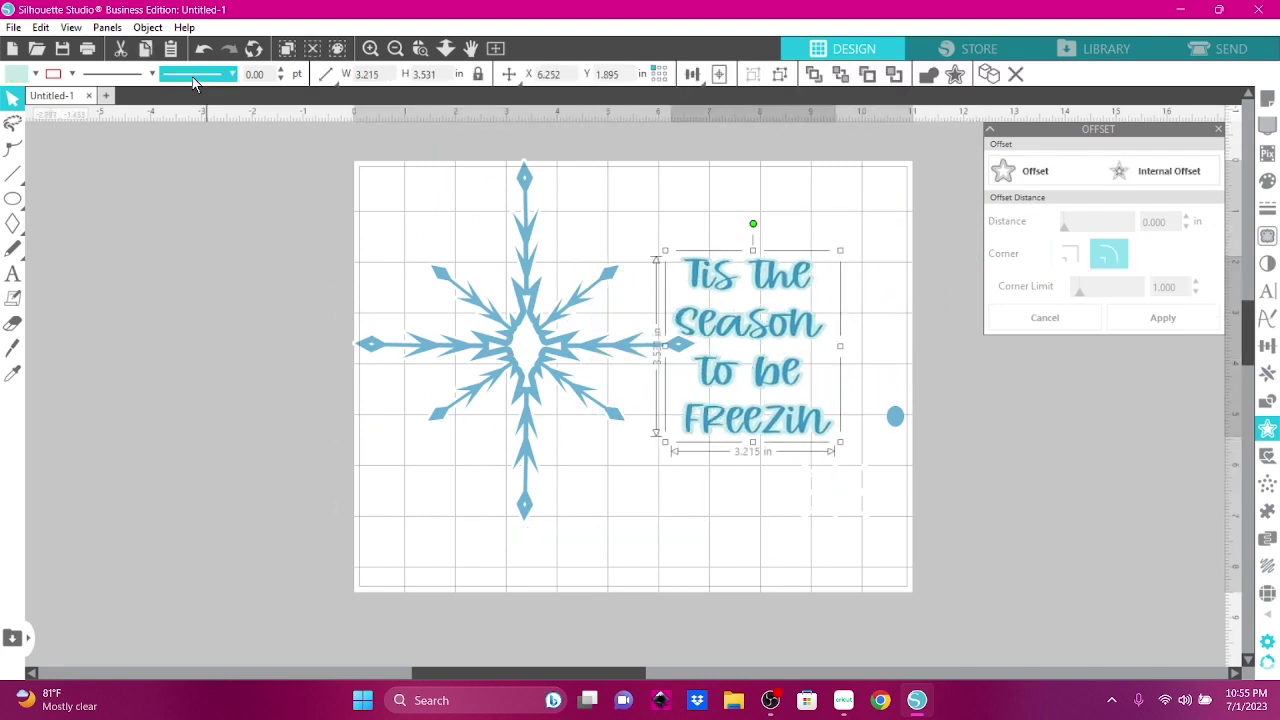
# Bring the text to front and size it to about 3.223 x 3.541 in over the snowflake's right arms
pyautogui.click(147, 27)
pyautogui.moveTo(307, 80)
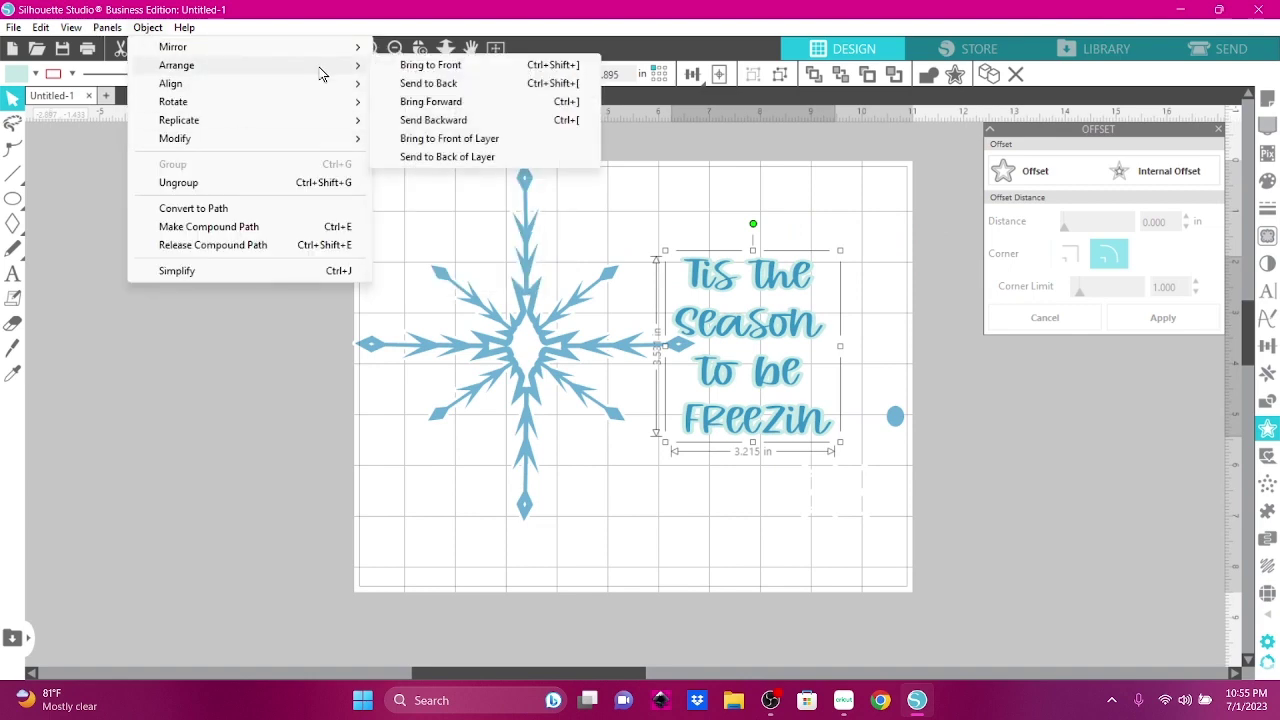
pyautogui.click(440, 65)
pyautogui.moveTo(738, 328); pyautogui.dragTo(528, 345)
pyautogui.moveTo(627, 460); pyautogui.dragTo(578, 386)
pyautogui.moveTo(512, 312); pyautogui.dragTo(541, 334)
pyautogui.moveTo(566, 391); pyautogui.dragTo(544, 339)
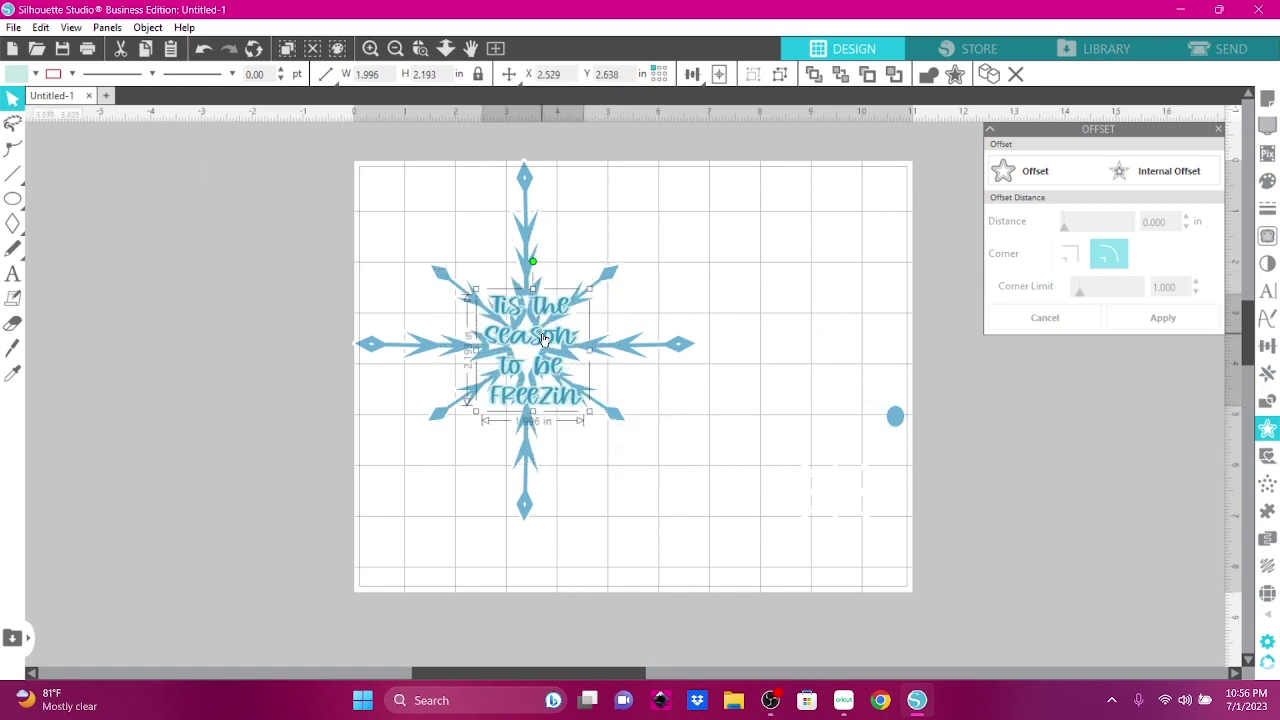
pyautogui.moveTo(589, 416); pyautogui.dragTo(652, 482)
pyautogui.moveTo(530, 356); pyautogui.dragTo(621, 376)
# Delete the selected object from the mat
pyautogui.click(743, 251)
pyautogui.click(743, 251)
pyautogui.press('Delete')
# Save the design as SVG 'Tis the Season to be Freezin snowflake', accepting the export notice
pyautogui.click(13, 28)
pyautogui.moveTo(150, 181)
pyautogui.click(312, 183)
pyautogui.click(127, 614)
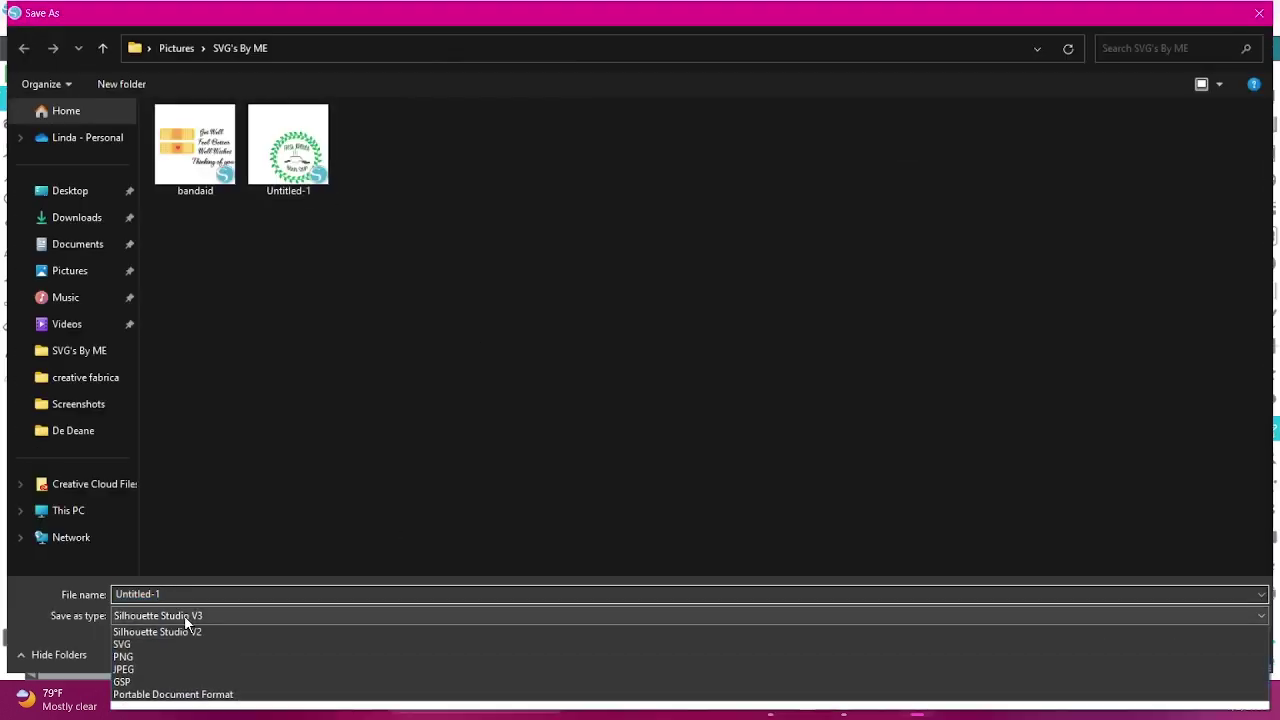
pyautogui.click(130, 697)
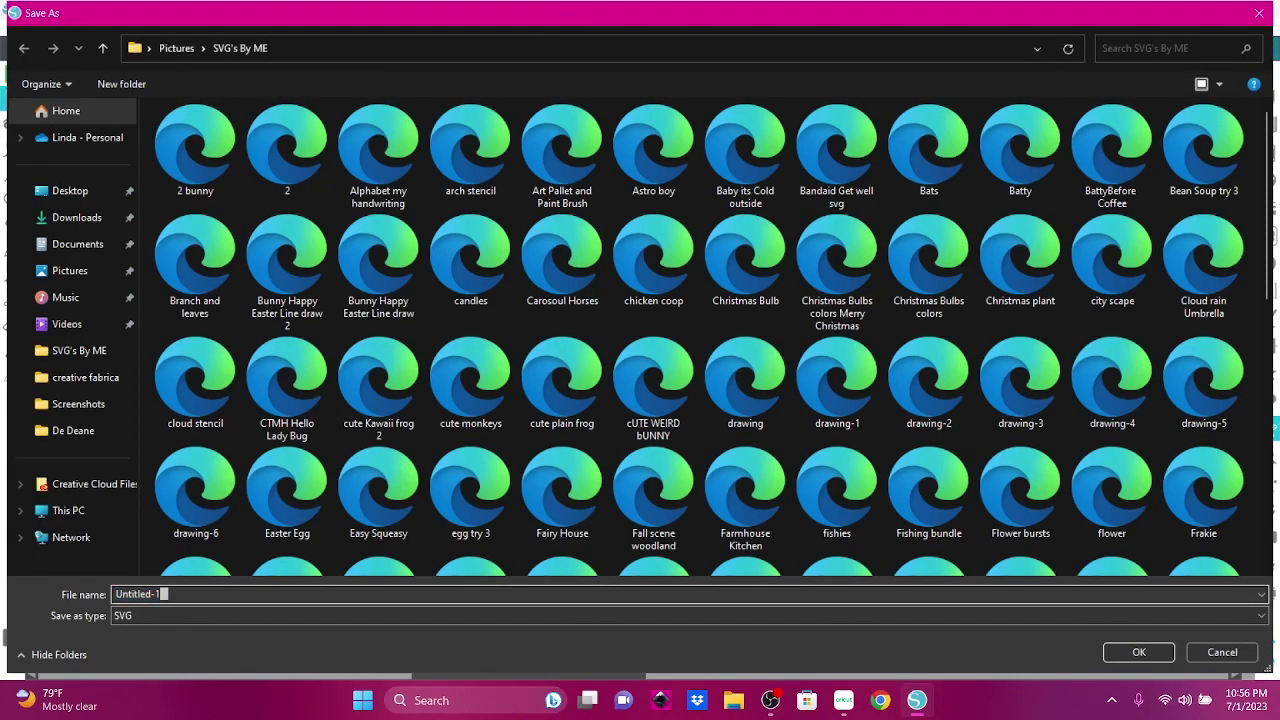
pyautogui.write('Tis th')
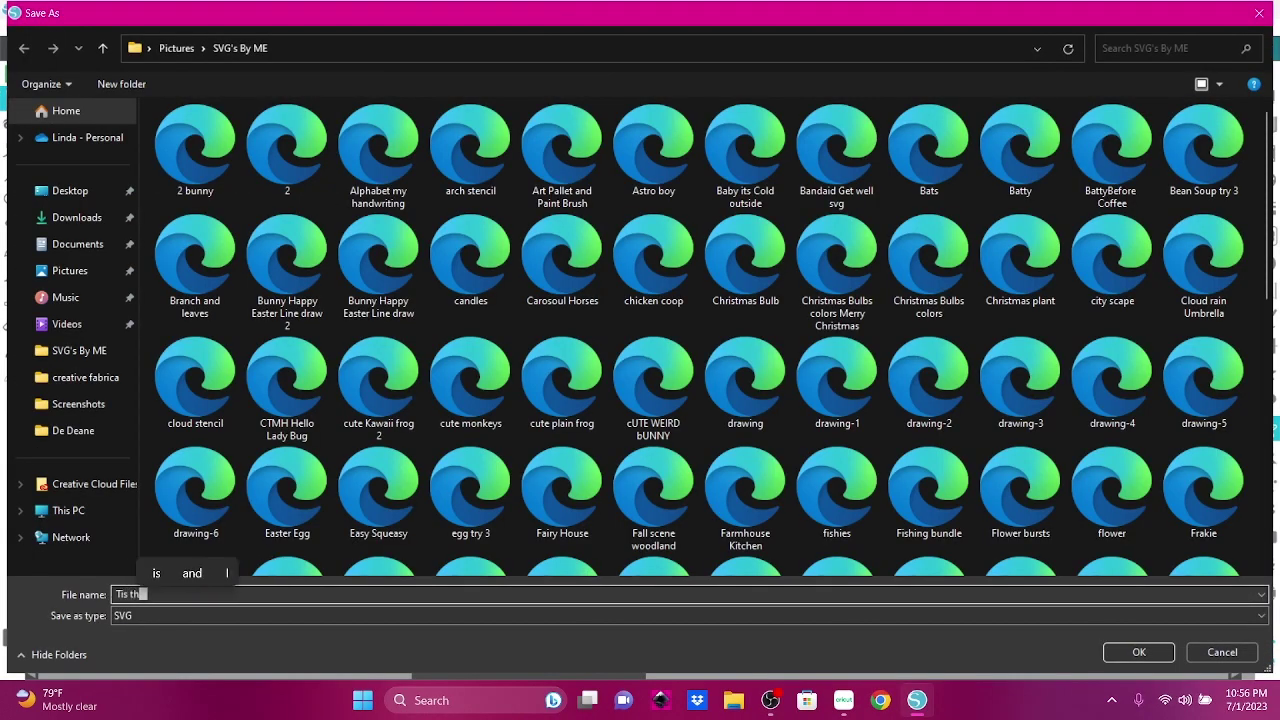
pyautogui.write('e Season to be Freezin')
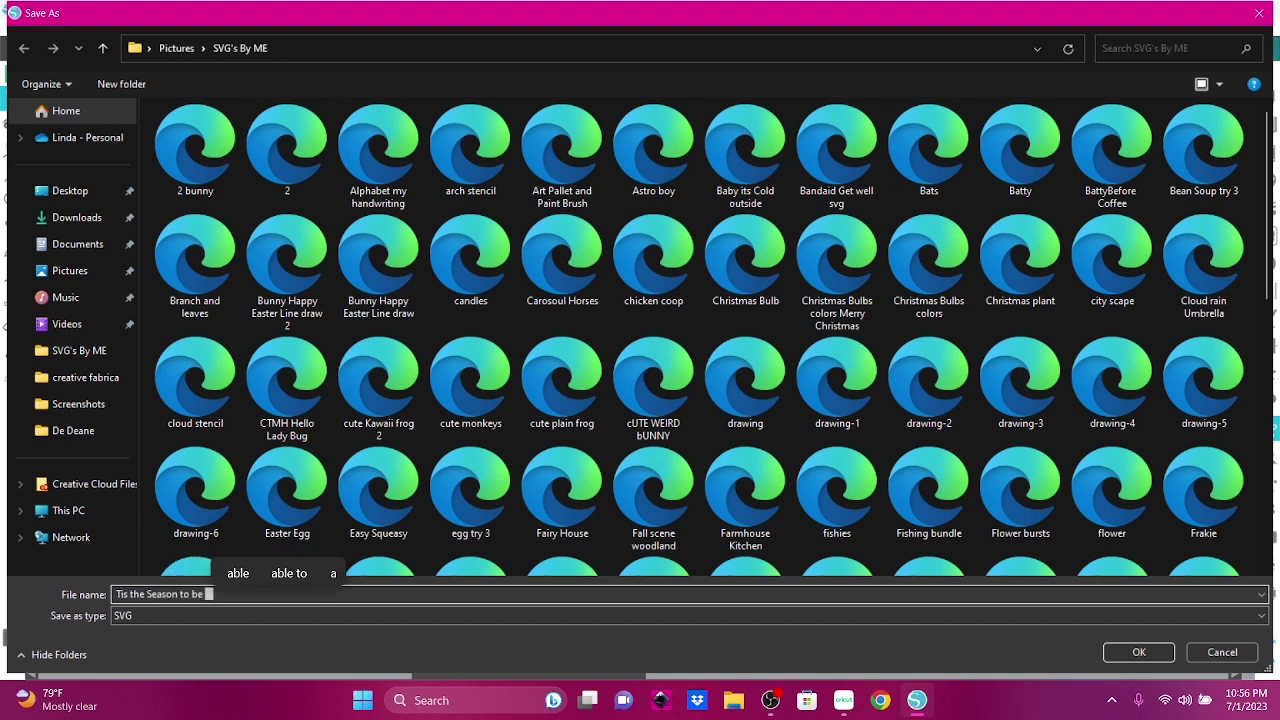
pyautogui.write('wflake')
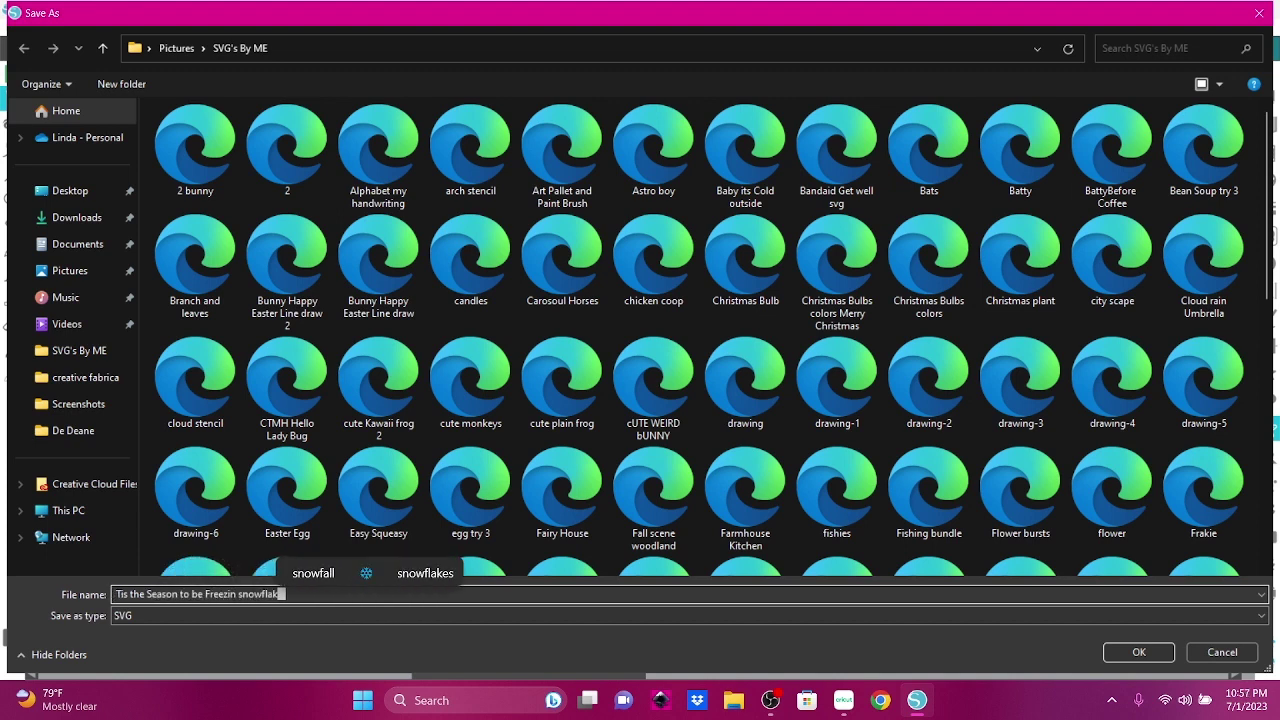
pyautogui.click(1139, 652)
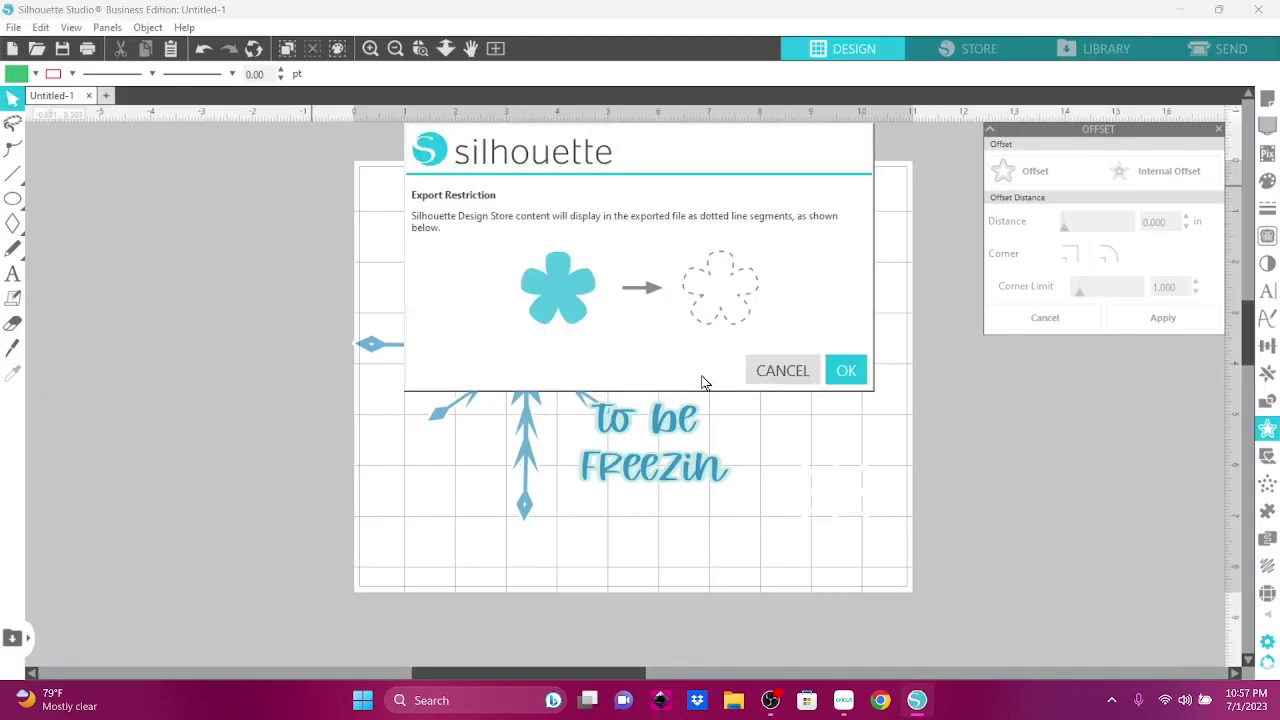
pyautogui.click(846, 371)
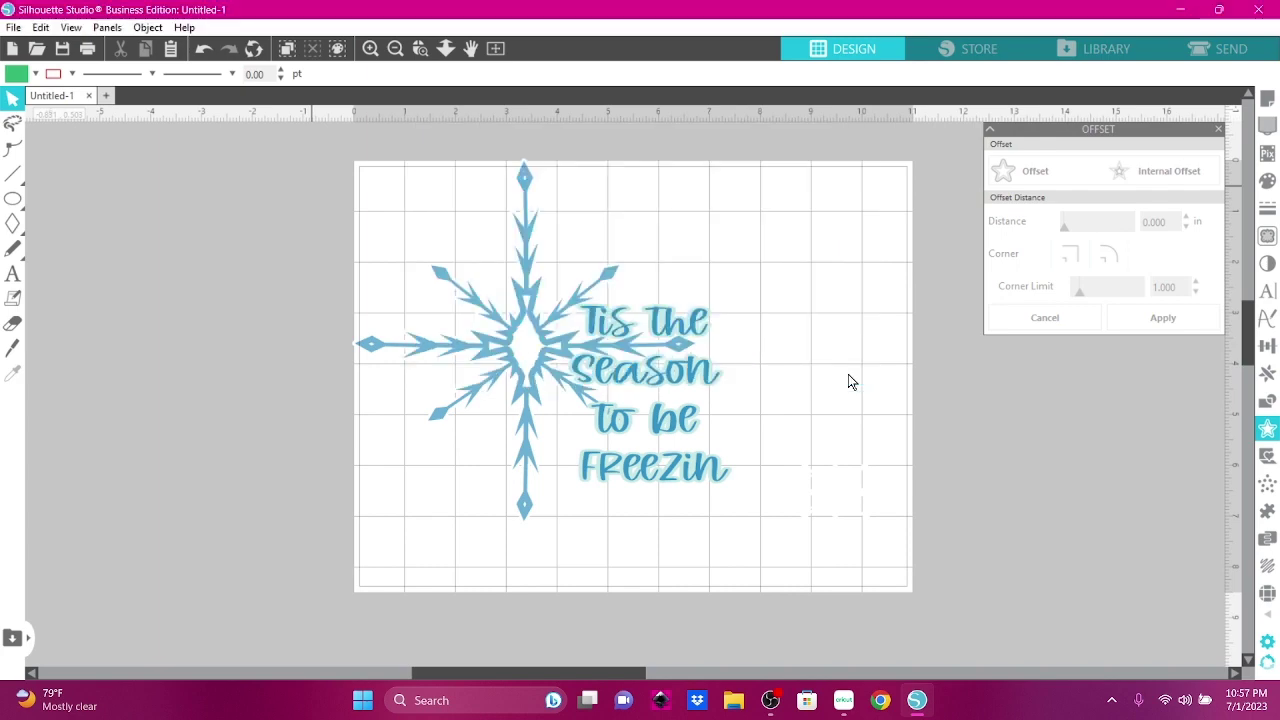
pyautogui.click(843, 700)
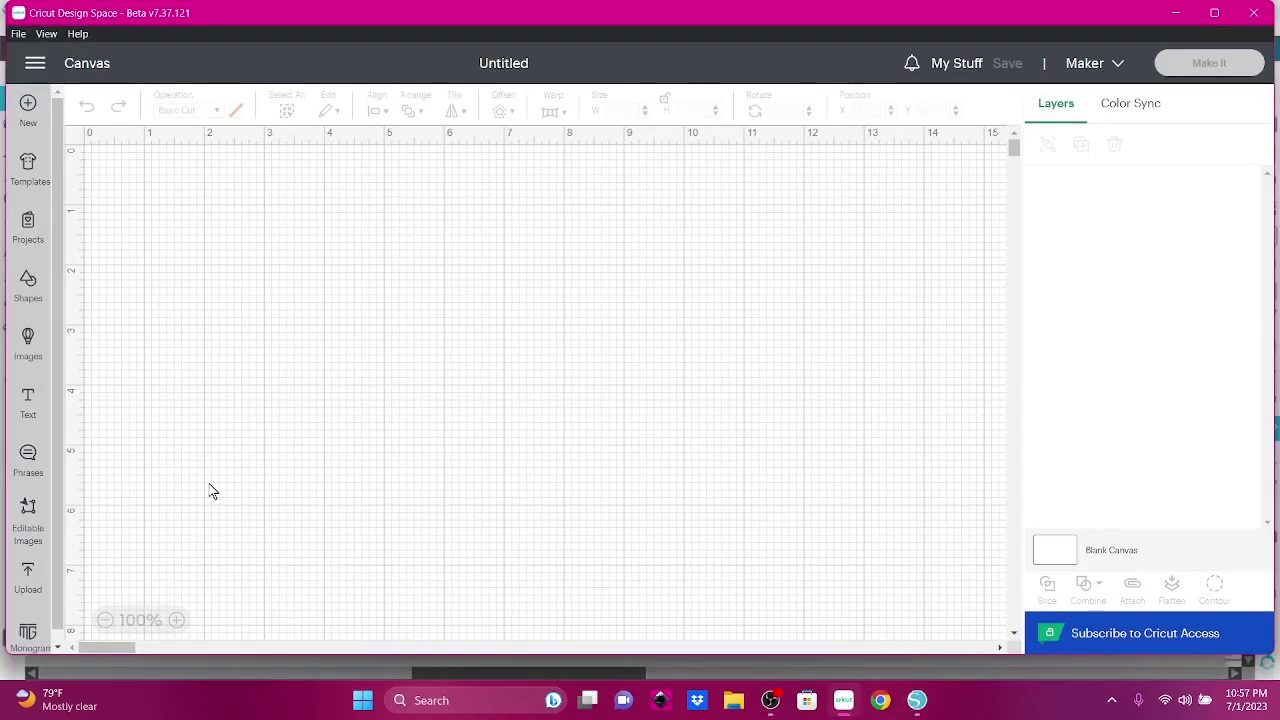
# Start an image upload and browse to the SVG's By ME folder in Pictures
pyautogui.click(28, 577)
pyautogui.click(168, 323)
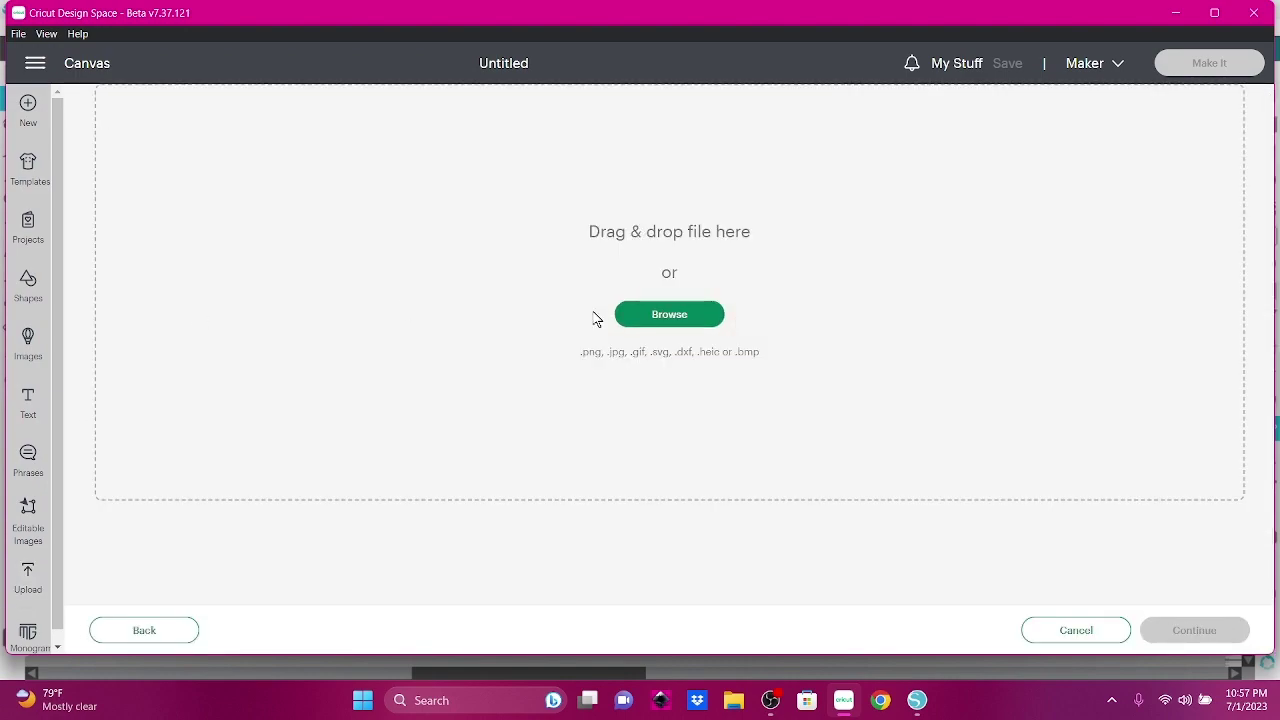
pyautogui.click(669, 314)
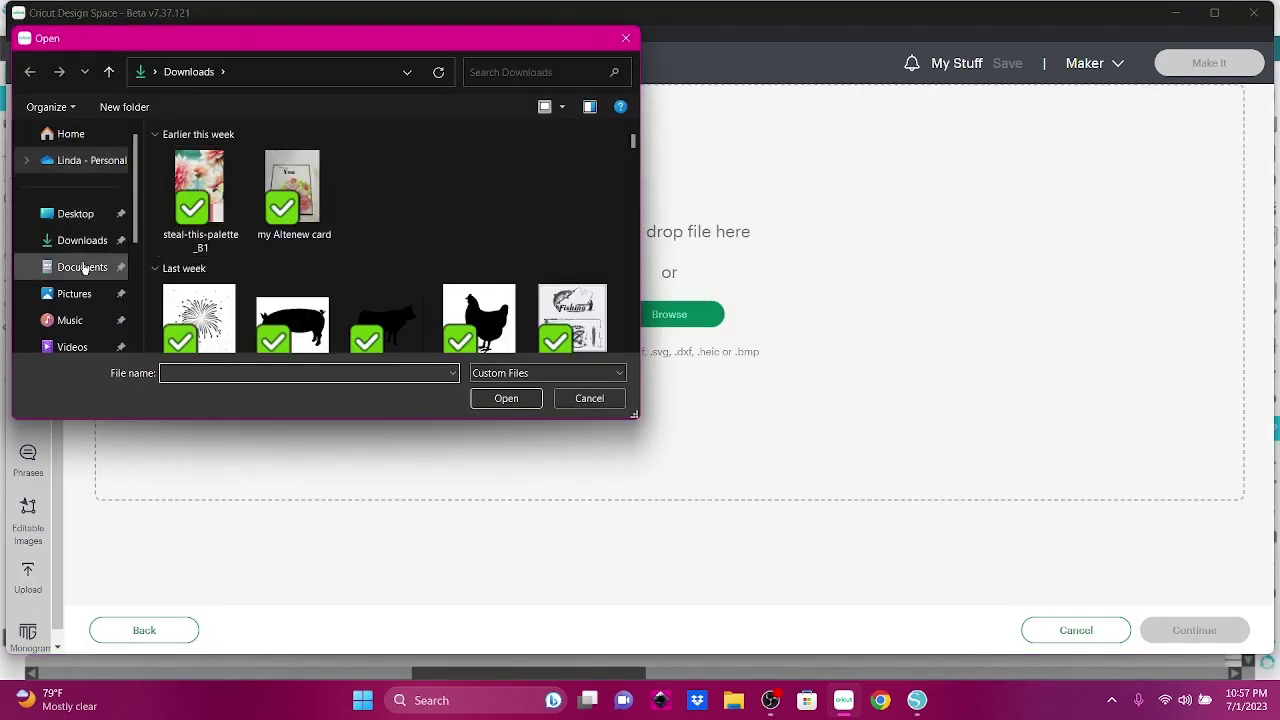
pyautogui.click(74, 293)
pyautogui.scroll(-3, 496, 246)
pyautogui.scroll(-6, 496, 246)
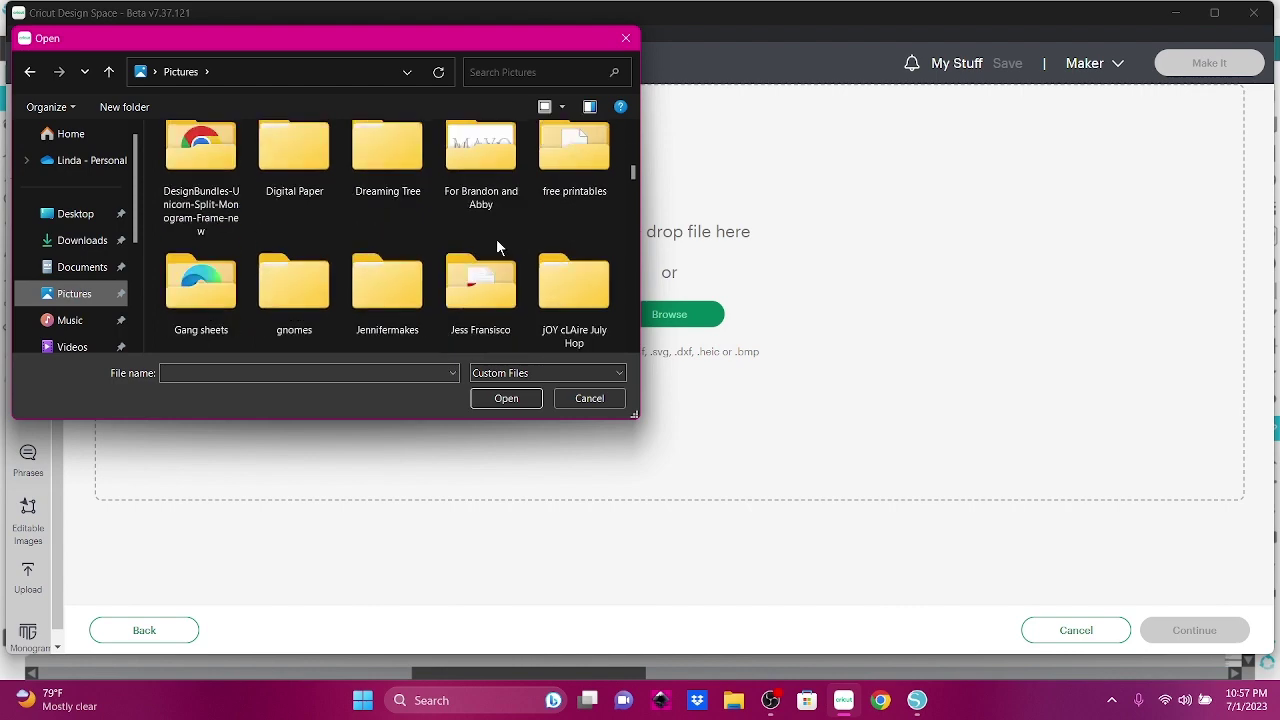
pyautogui.click(574, 285)
pyautogui.click(507, 398)
# Pick the Tis the Season to be Freezin snowflake file and load it for upload
pyautogui.scroll(-10, 393, 255)
pyautogui.scroll(-10, 393, 258)
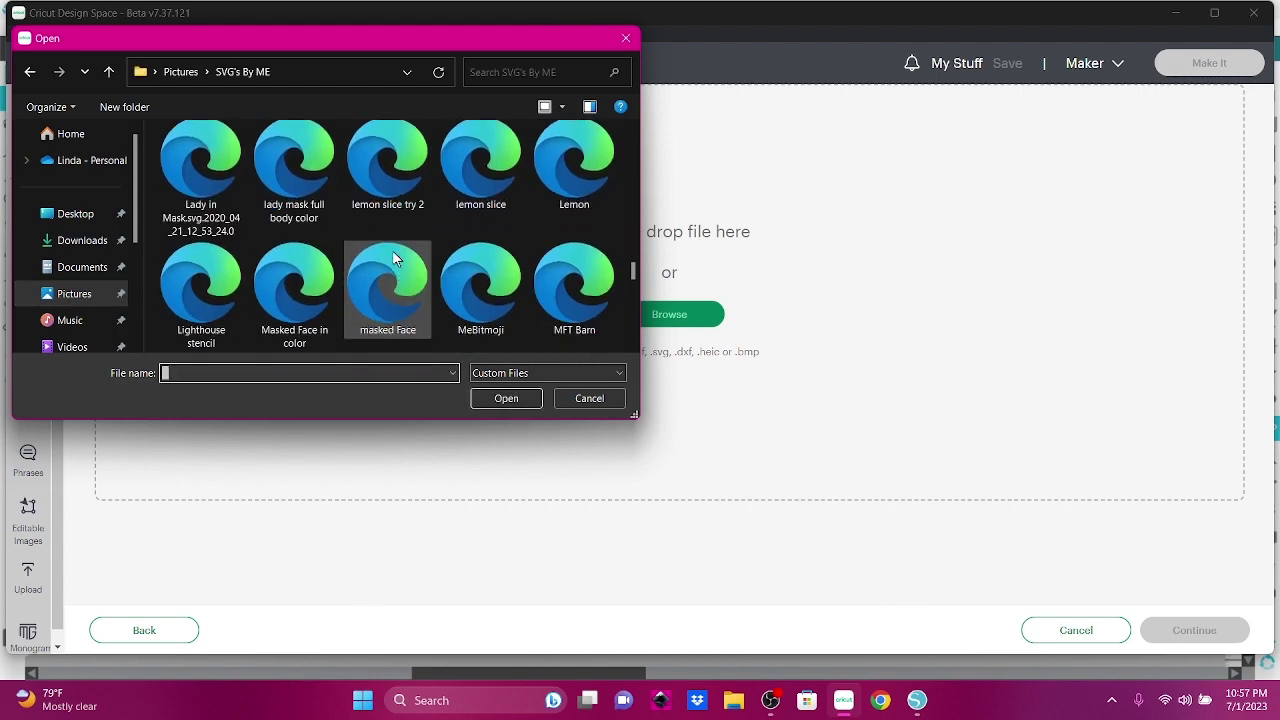
pyautogui.scroll(-1, 393, 258)
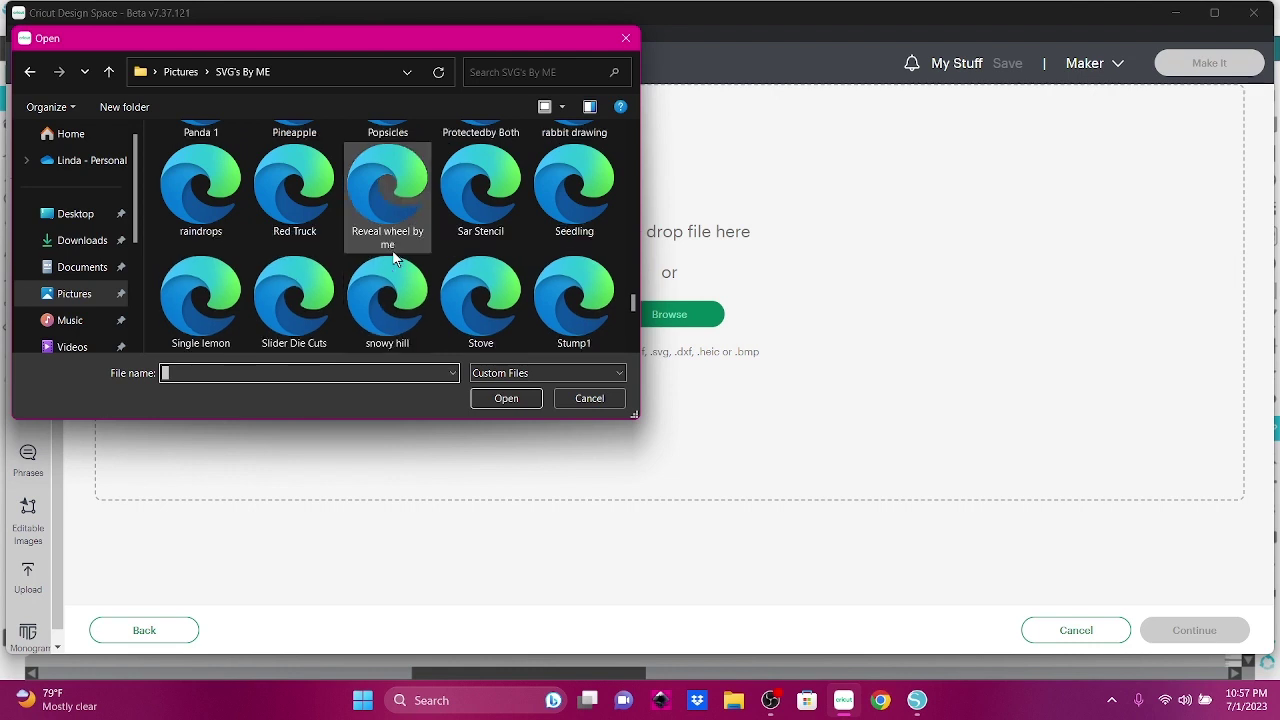
pyautogui.scroll(-2, 392, 250)
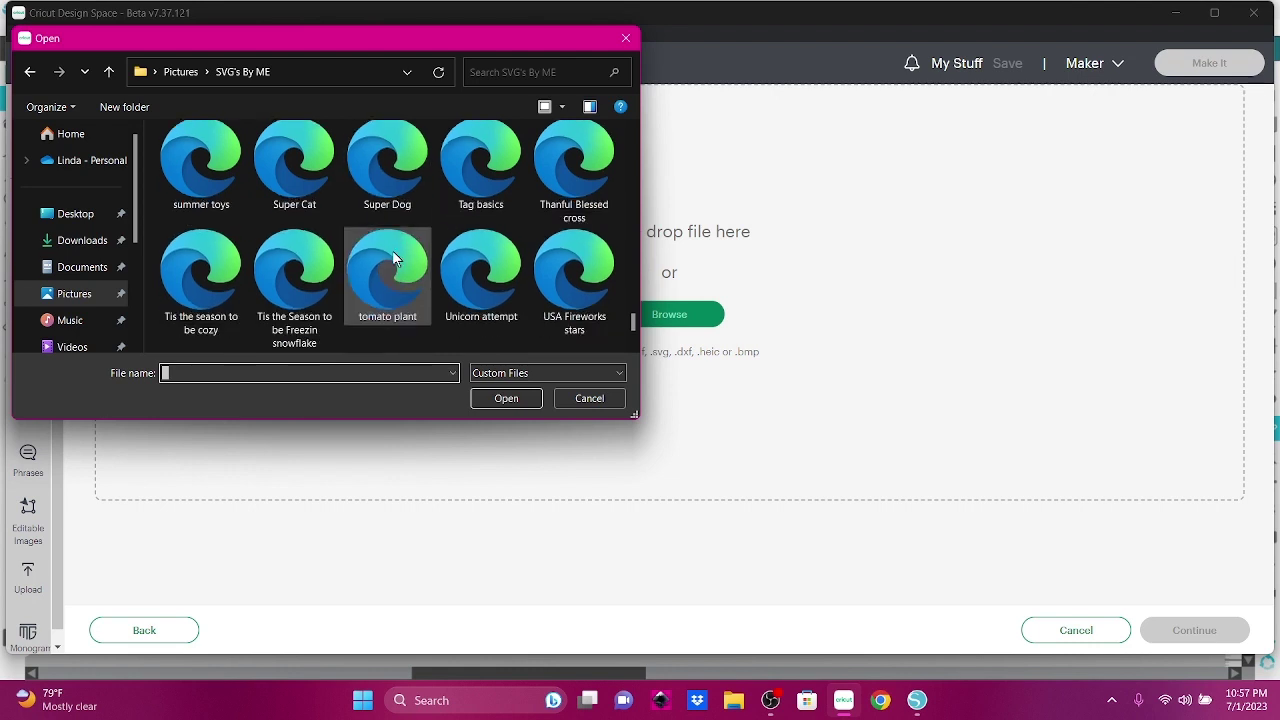
pyautogui.click(314, 262)
pyautogui.click(522, 400)
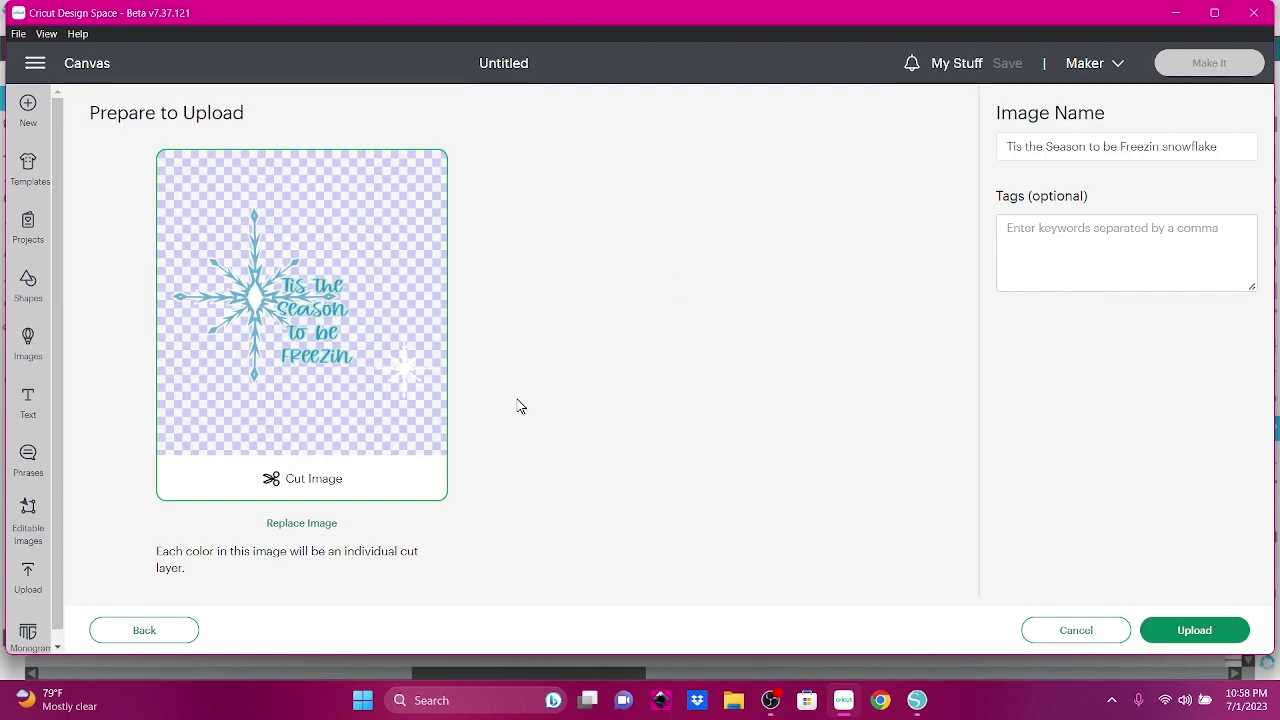
# Append 'by me' to the image name and upload it to the library
pyautogui.click(1126, 146)
pyautogui.write('b')
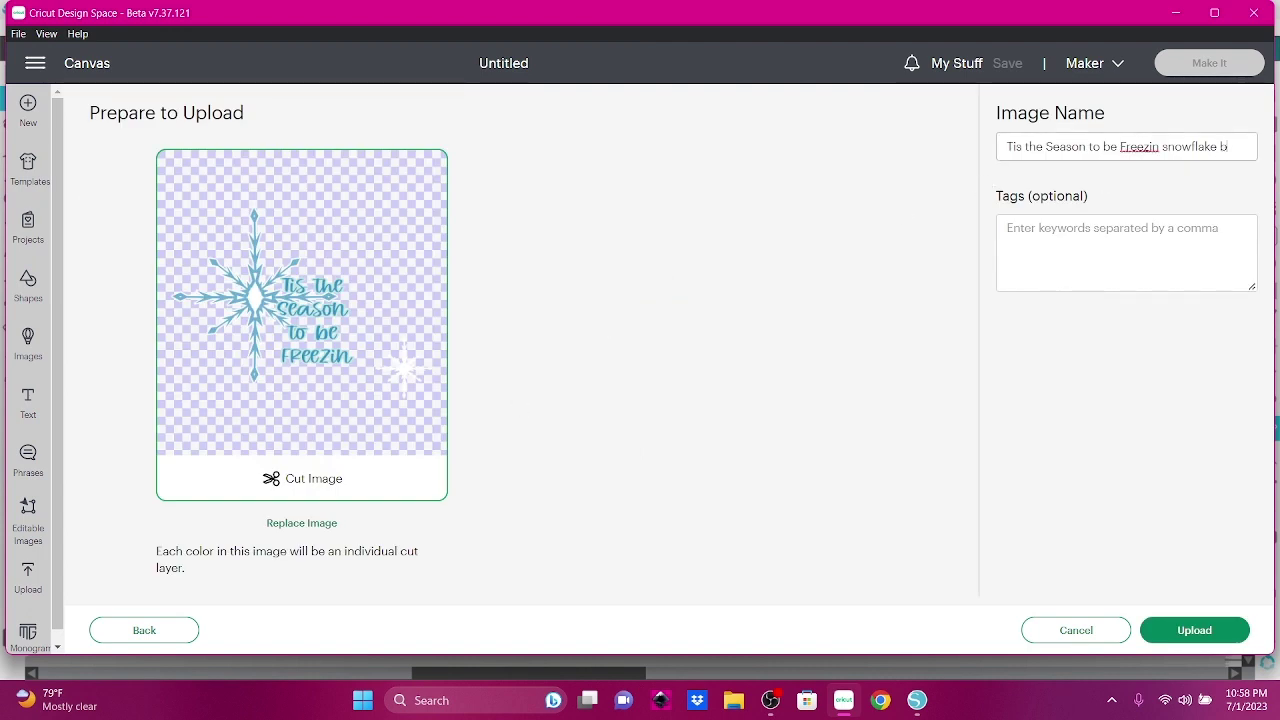
pyautogui.write('y me')
pyautogui.click(1195, 631)
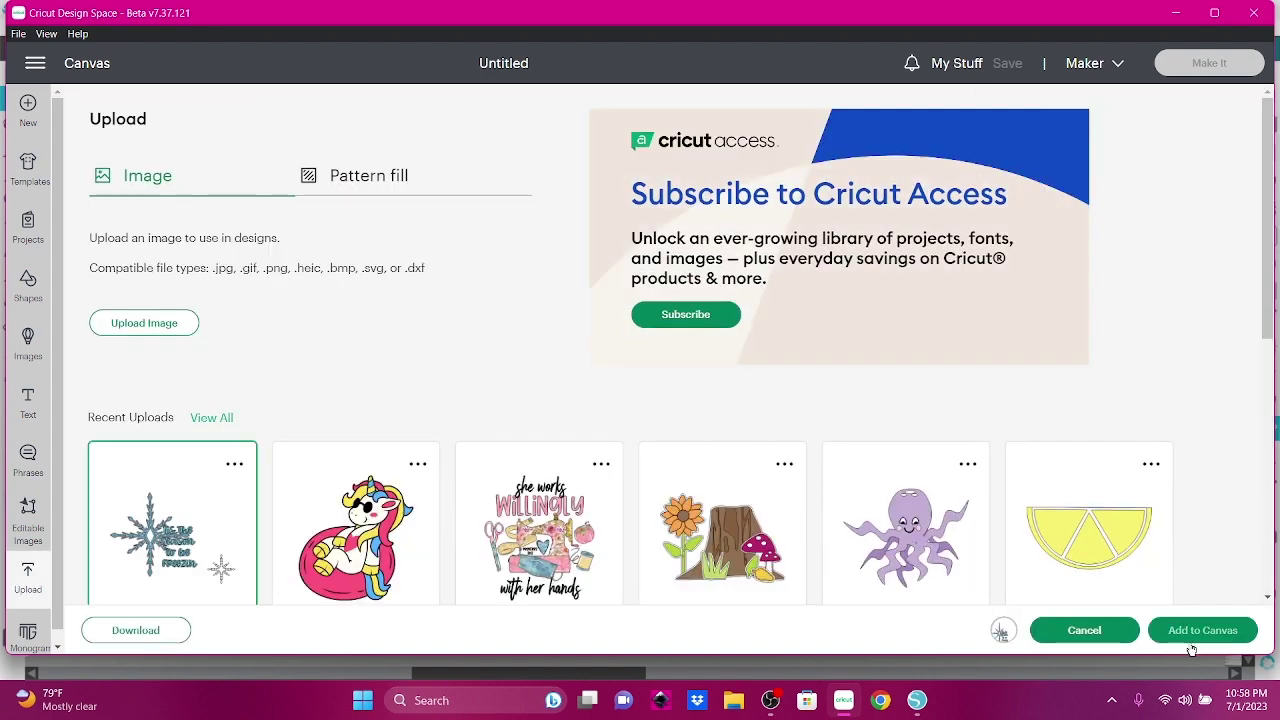
pyautogui.click(1200, 634)
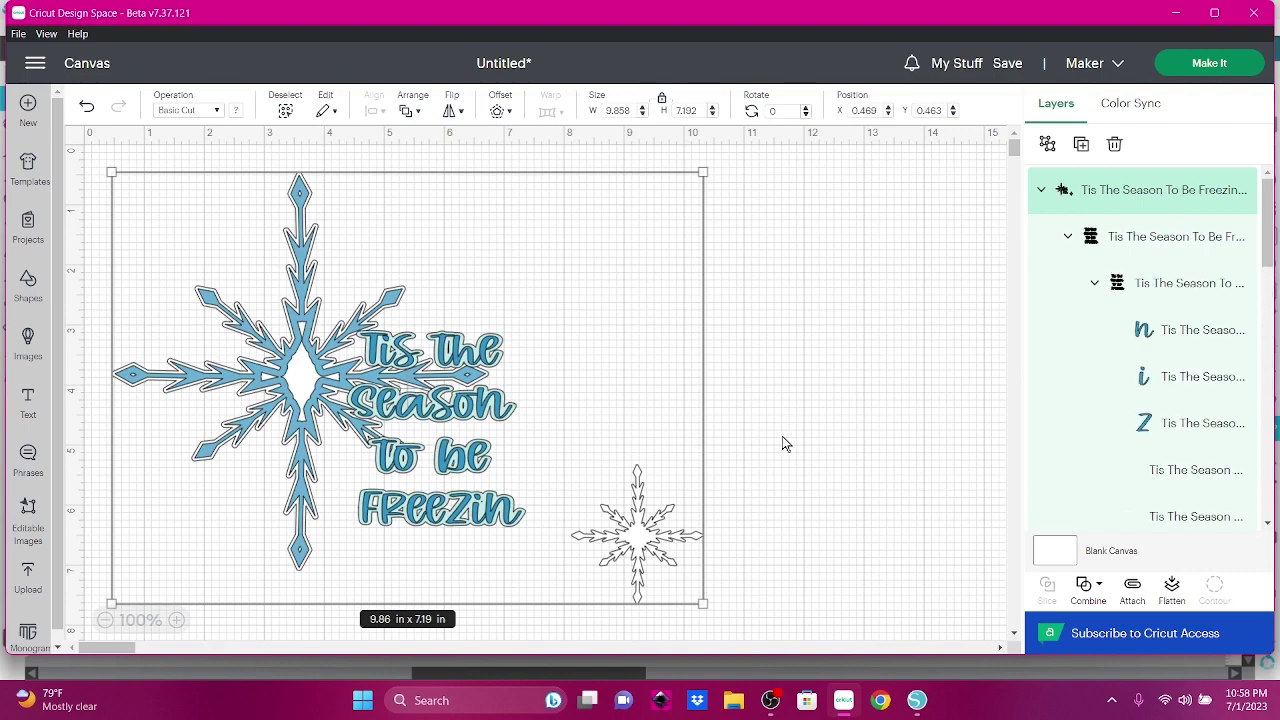
# Ungroup the design, moving the title text up-right and the small snowflake onto its top-left
pyautogui.click(1047, 147)
pyautogui.moveTo(490, 413); pyautogui.dragTo(630, 308)
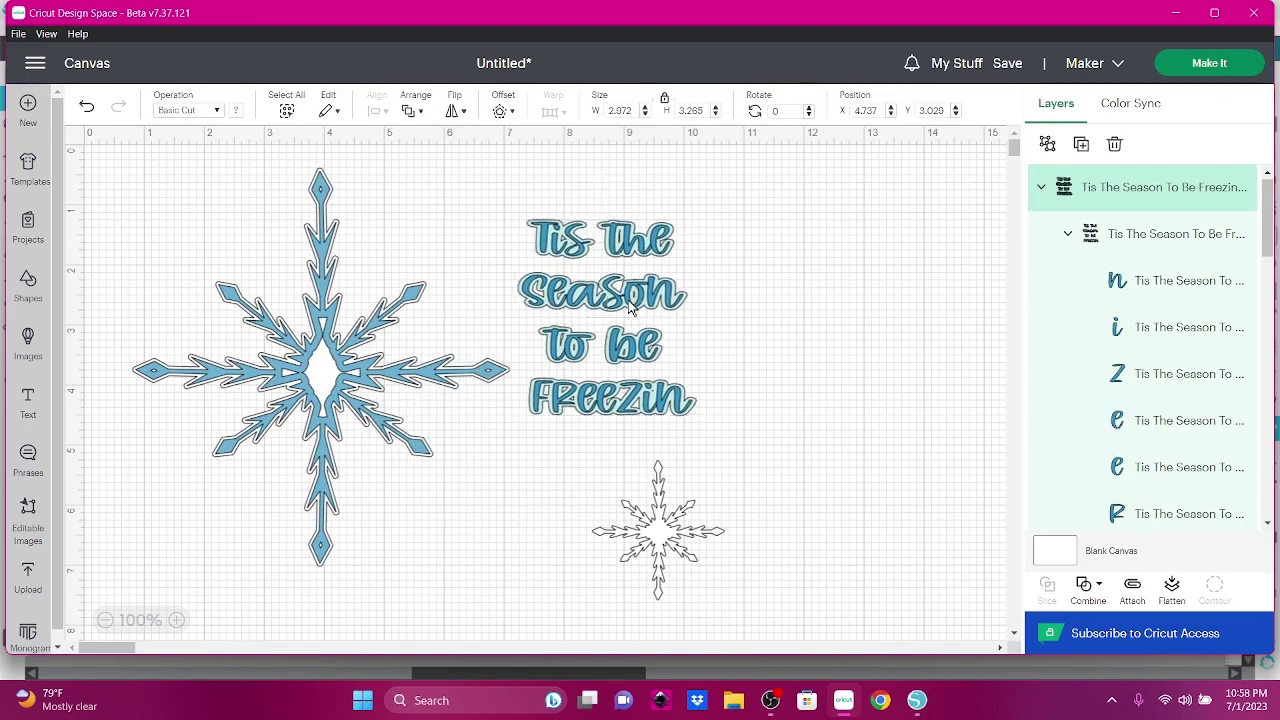
pyautogui.moveTo(658, 530); pyautogui.dragTo(512, 230)
# Change the Blank Canvas colour to black
pyautogui.click(1060, 549)
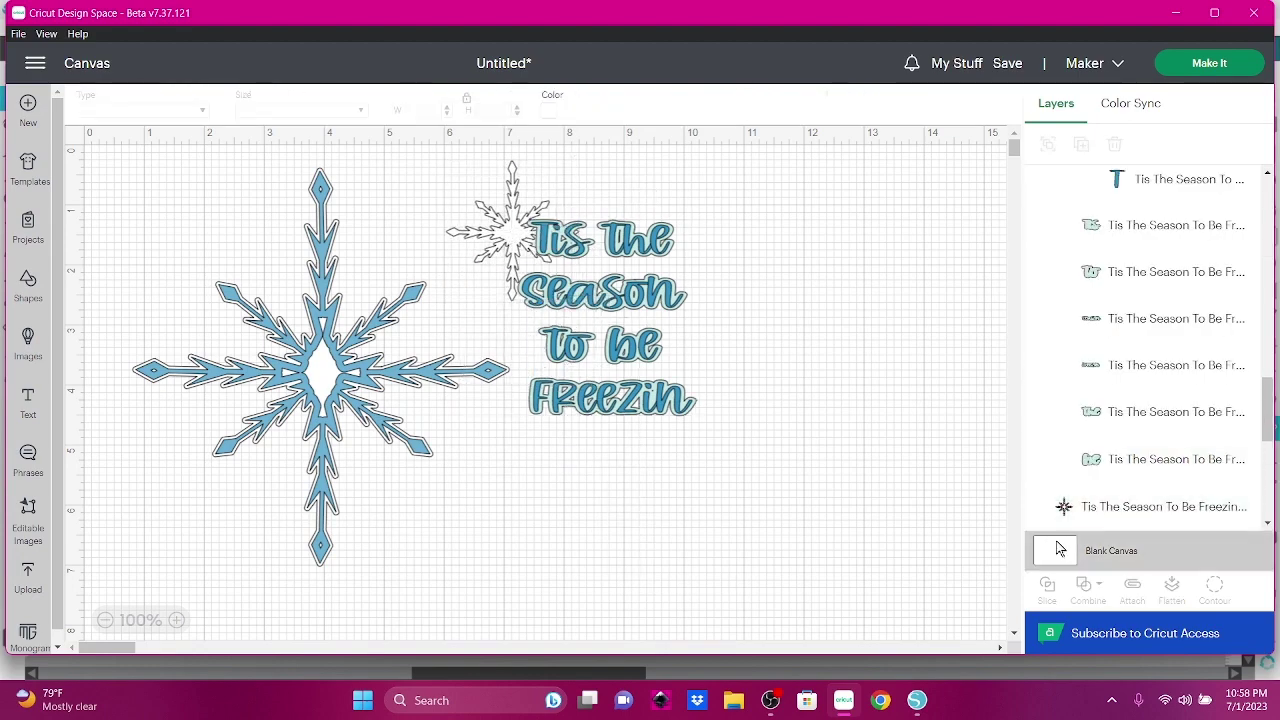
pyautogui.click(552, 112)
pyautogui.click(609, 257)
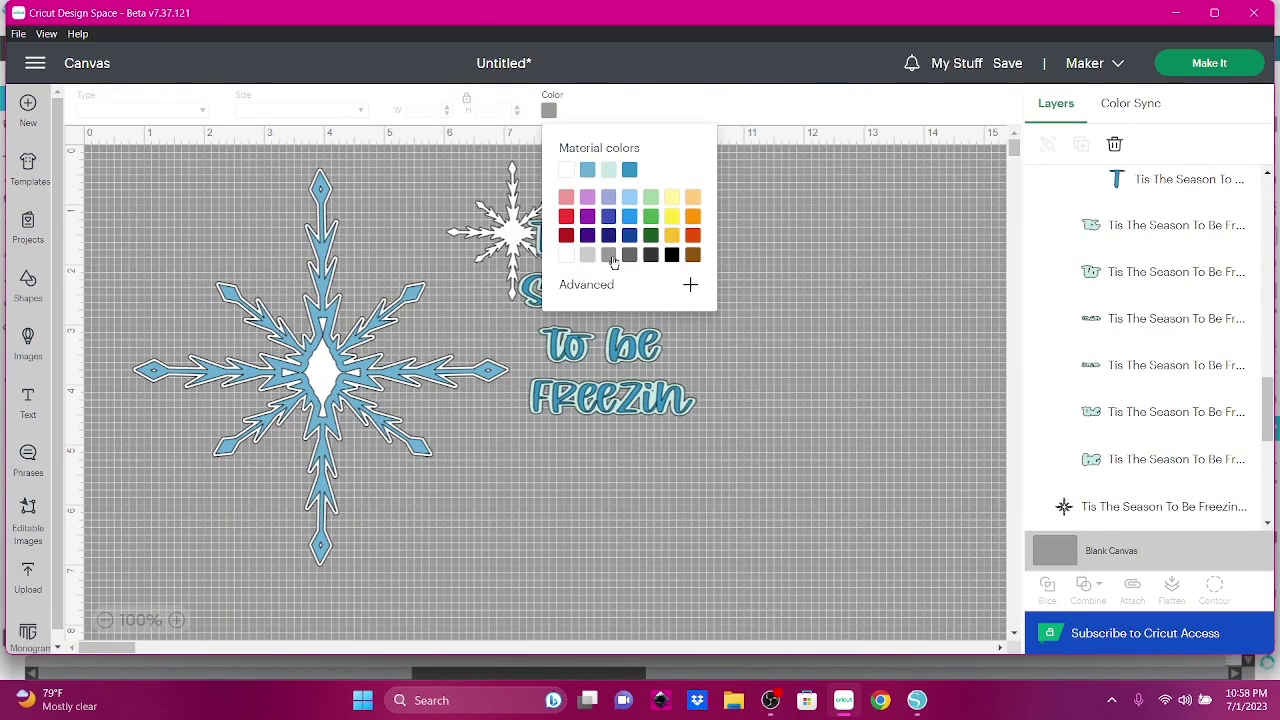
pyautogui.click(636, 263)
pyautogui.click(650, 263)
pyautogui.click(671, 263)
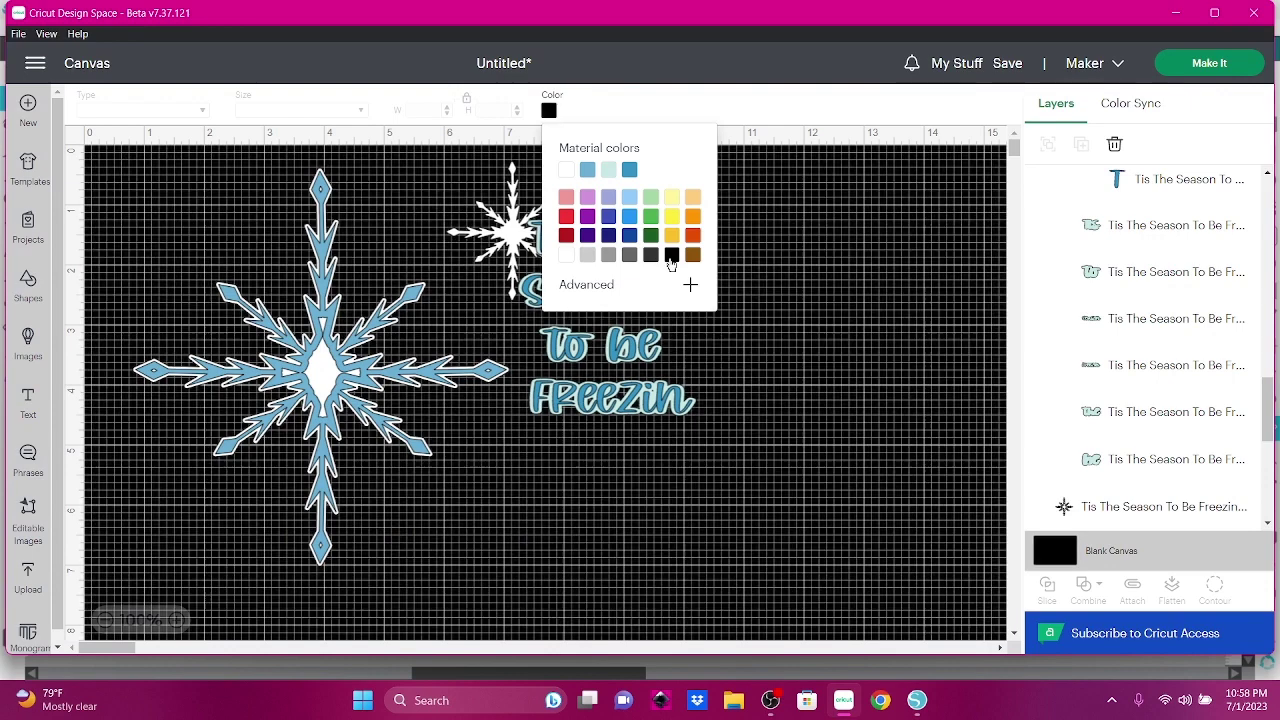
pyautogui.click(560, 448)
# Reposition the text lower, the large snowflake up-left, and the small snowflake above the text
pyautogui.moveTo(600, 330); pyautogui.dragTo(585, 385)
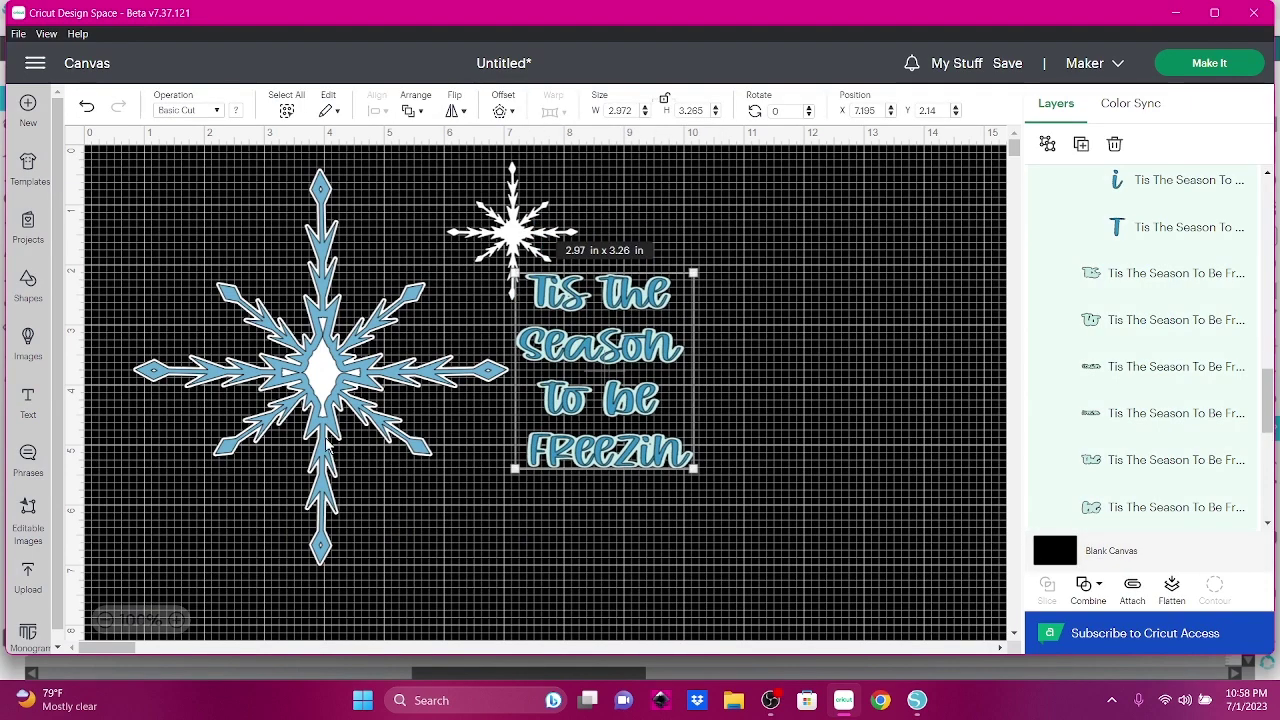
pyautogui.click(319, 428)
pyautogui.moveTo(325, 390); pyautogui.dragTo(288, 373)
pyautogui.moveTo(491, 240); pyautogui.dragTo(409, 232)
# Duplicate the small white snowflake and place the copy at lower right below the text
pyautogui.moveTo(573, 297); pyautogui.dragTo(518, 285)
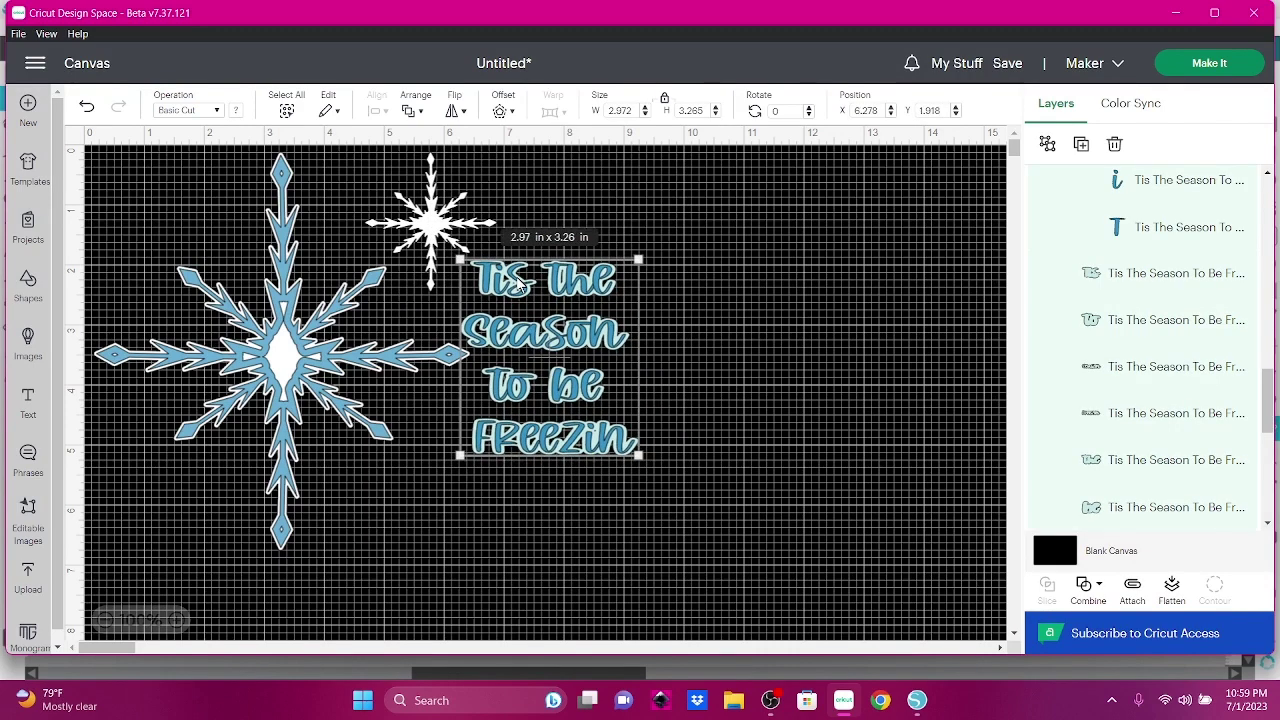
pyautogui.click(428, 216)
pyautogui.click(1081, 147)
pyautogui.moveTo(209, 274); pyautogui.dragTo(650, 495)
# Turn the canvas background light grey and open Offset for the lower-right snowflake
pyautogui.click(293, 370)
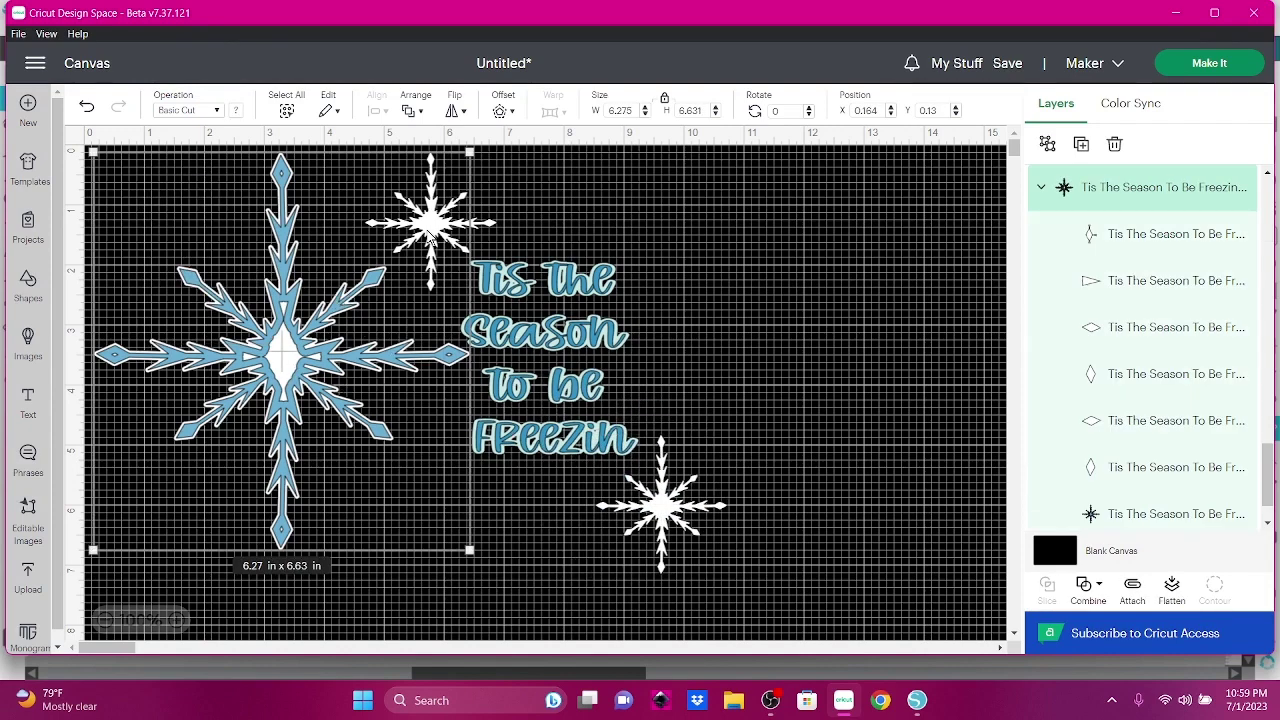
pyautogui.click(694, 510)
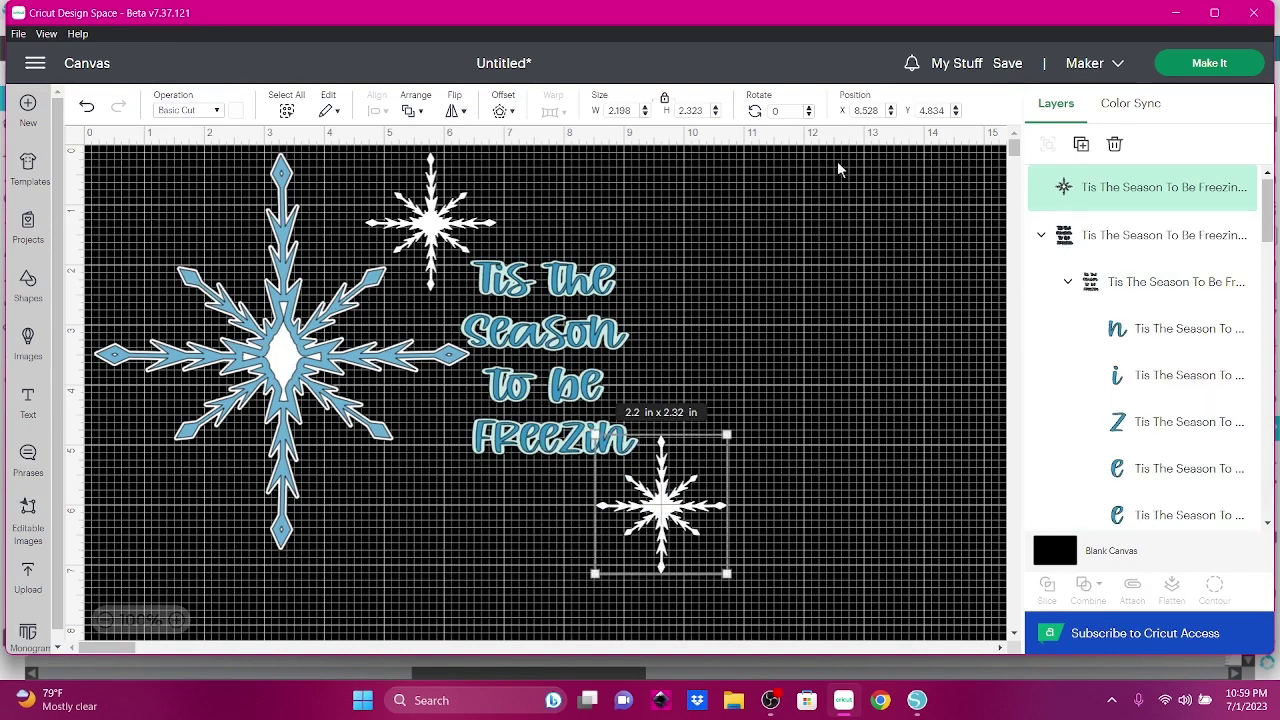
pyautogui.click(505, 110)
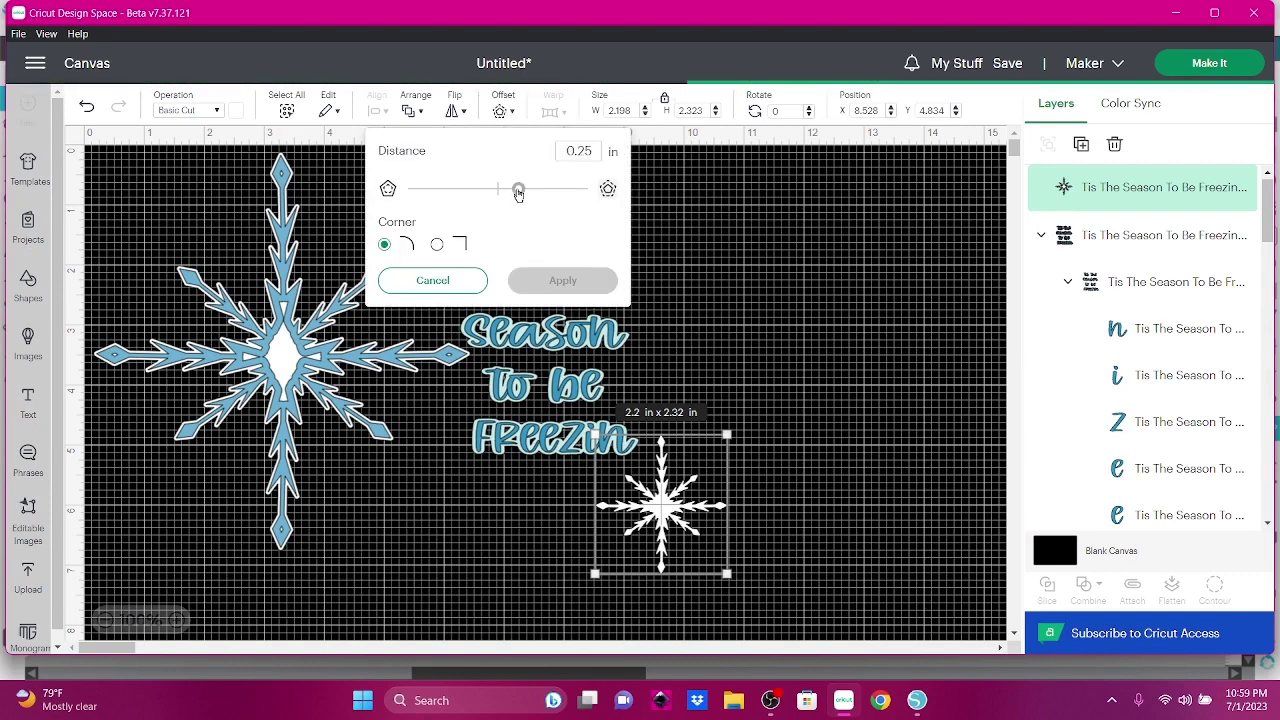
pyautogui.click(1054, 548)
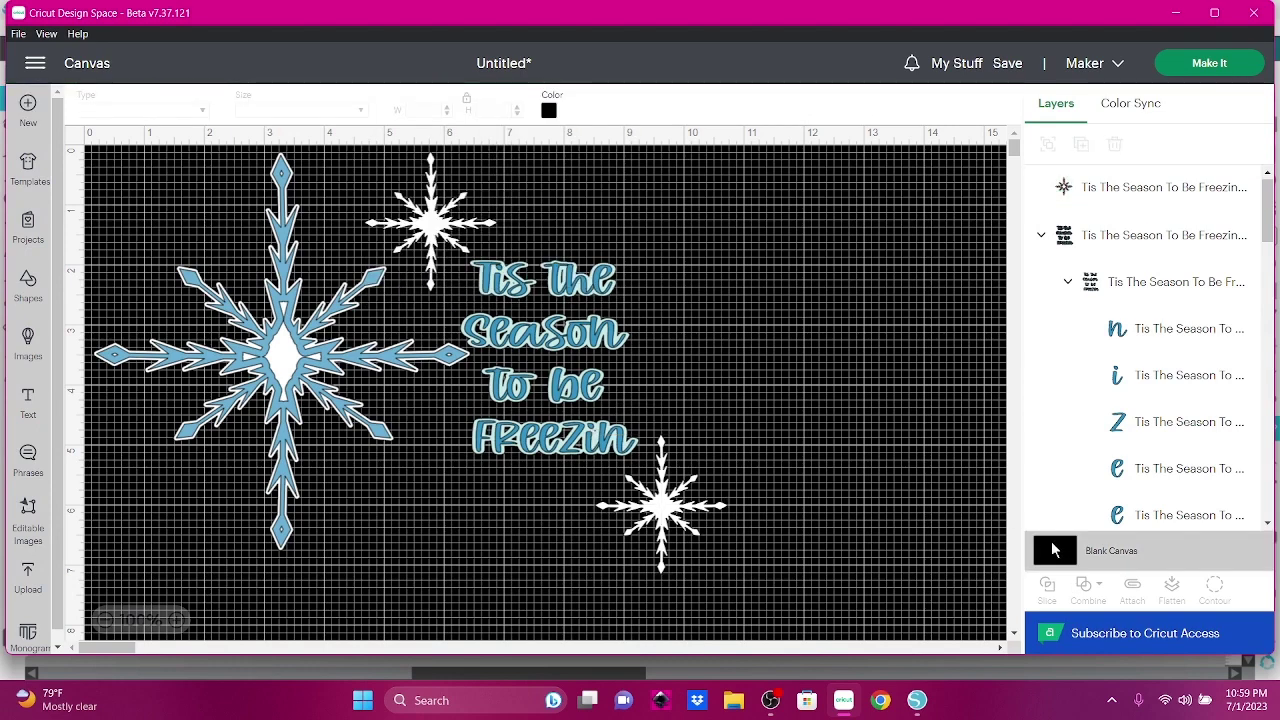
pyautogui.click(548, 110)
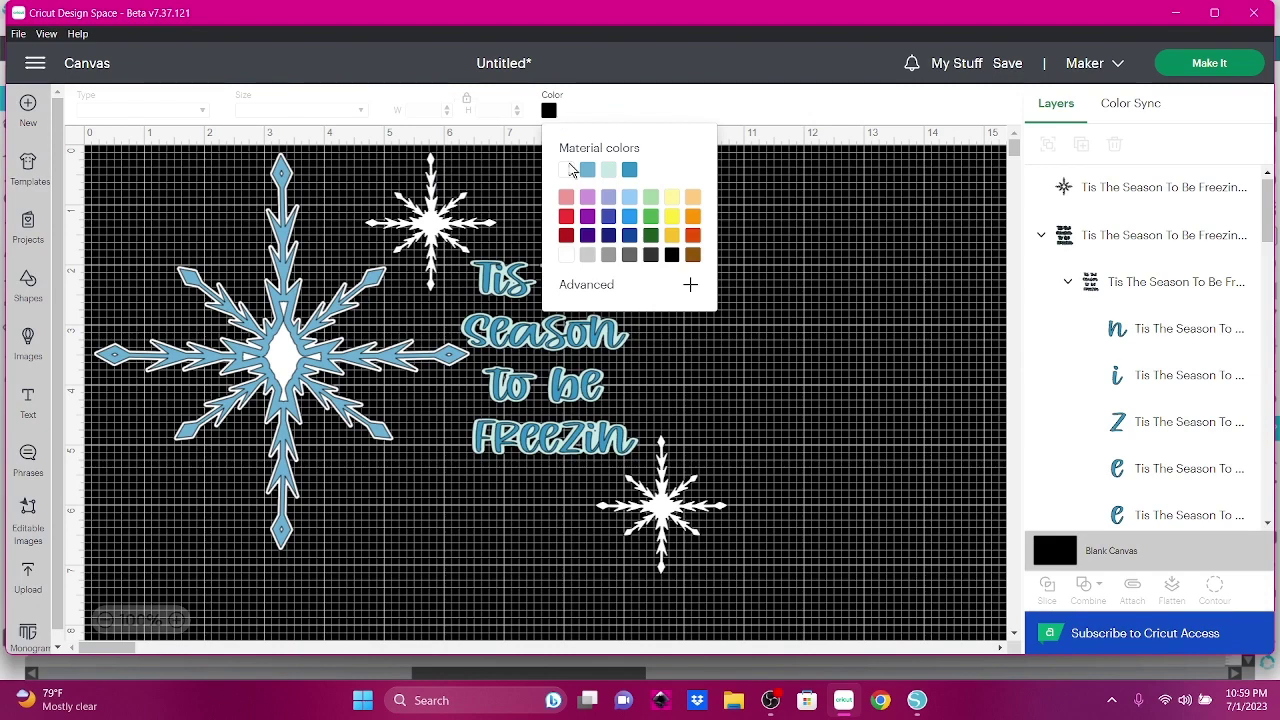
pyautogui.click(588, 258)
pyautogui.click(664, 503)
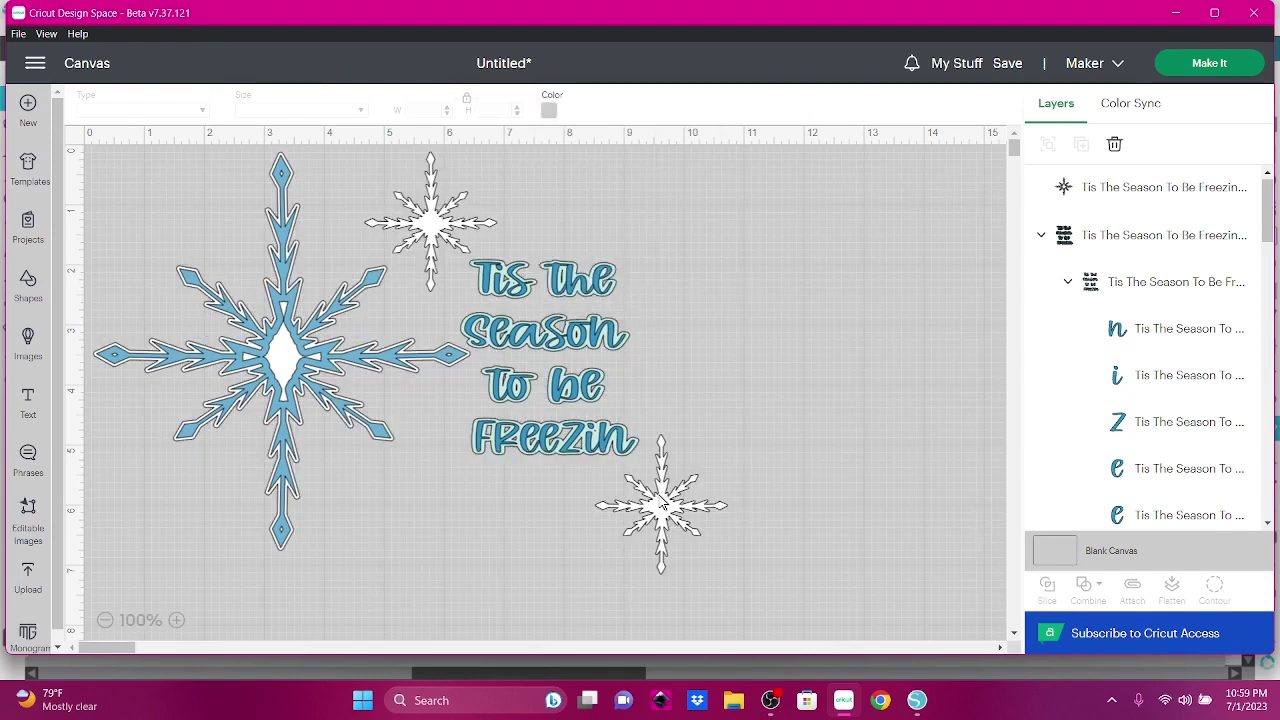
pyautogui.click(500, 112)
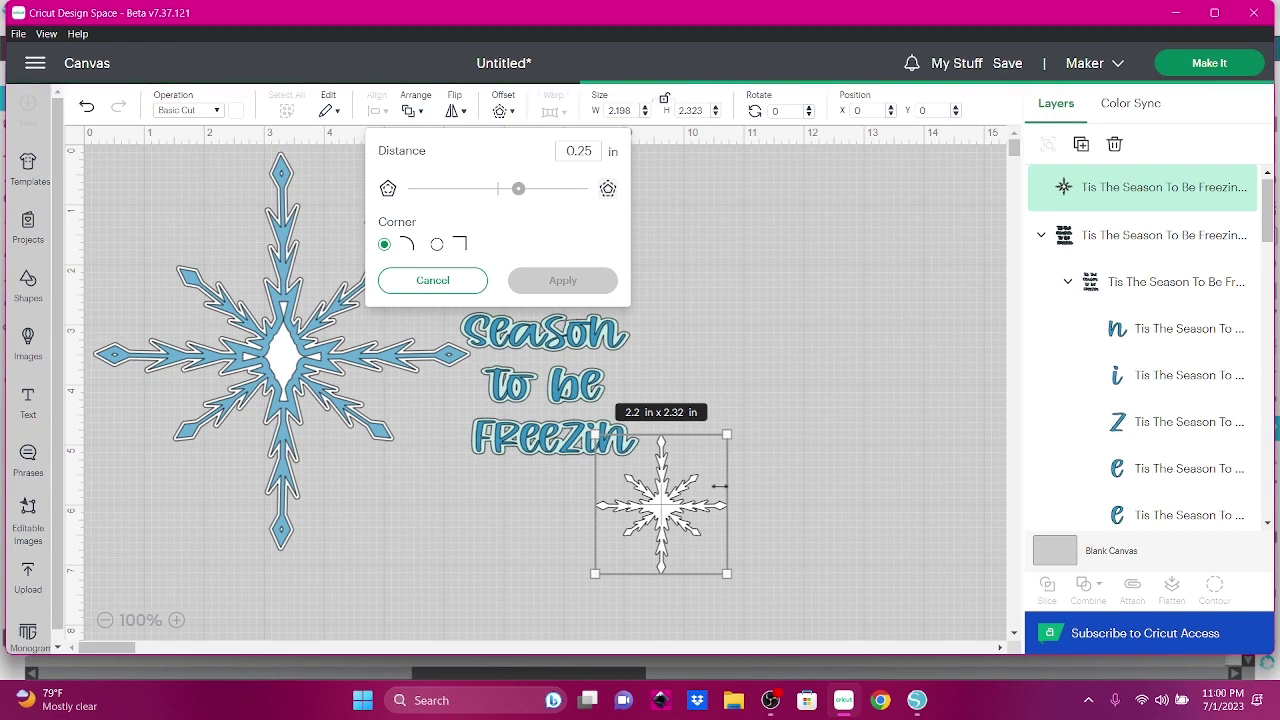
# Close Silhouette Studio without saving its changes
pyautogui.hotkey('alt', 'Tab')
pyautogui.click(1257, 10)
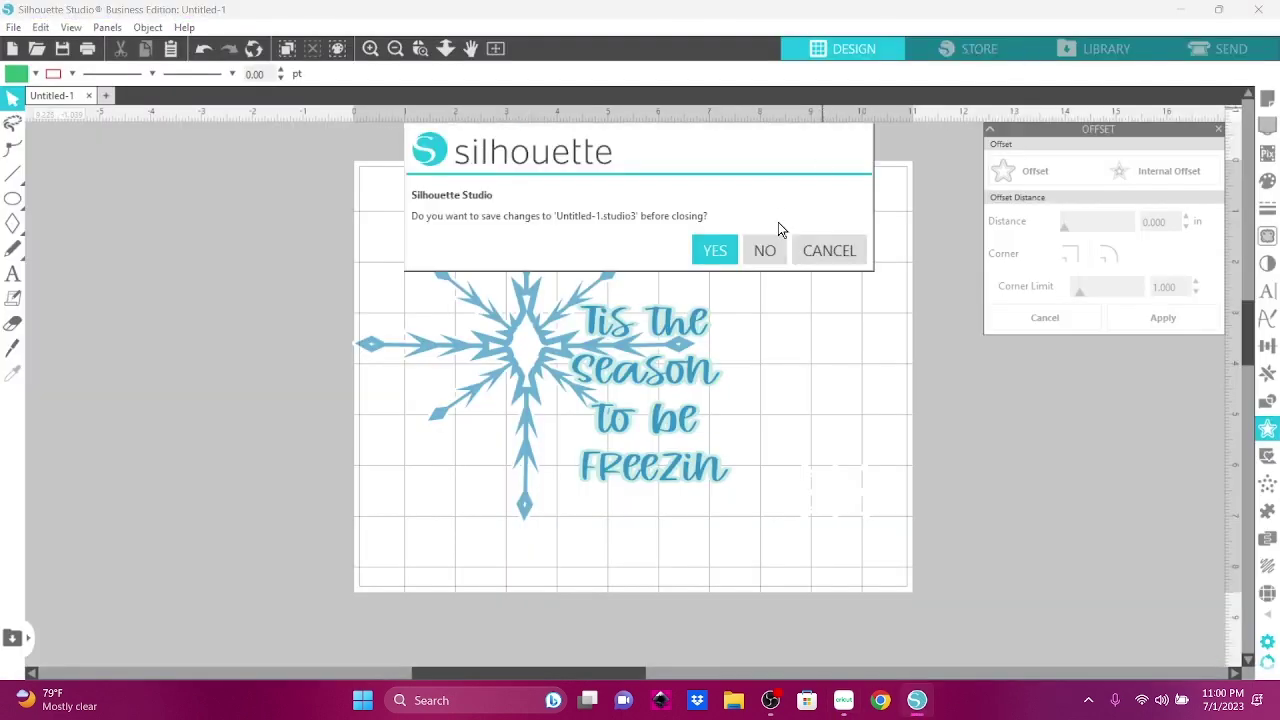
pyautogui.click(767, 250)
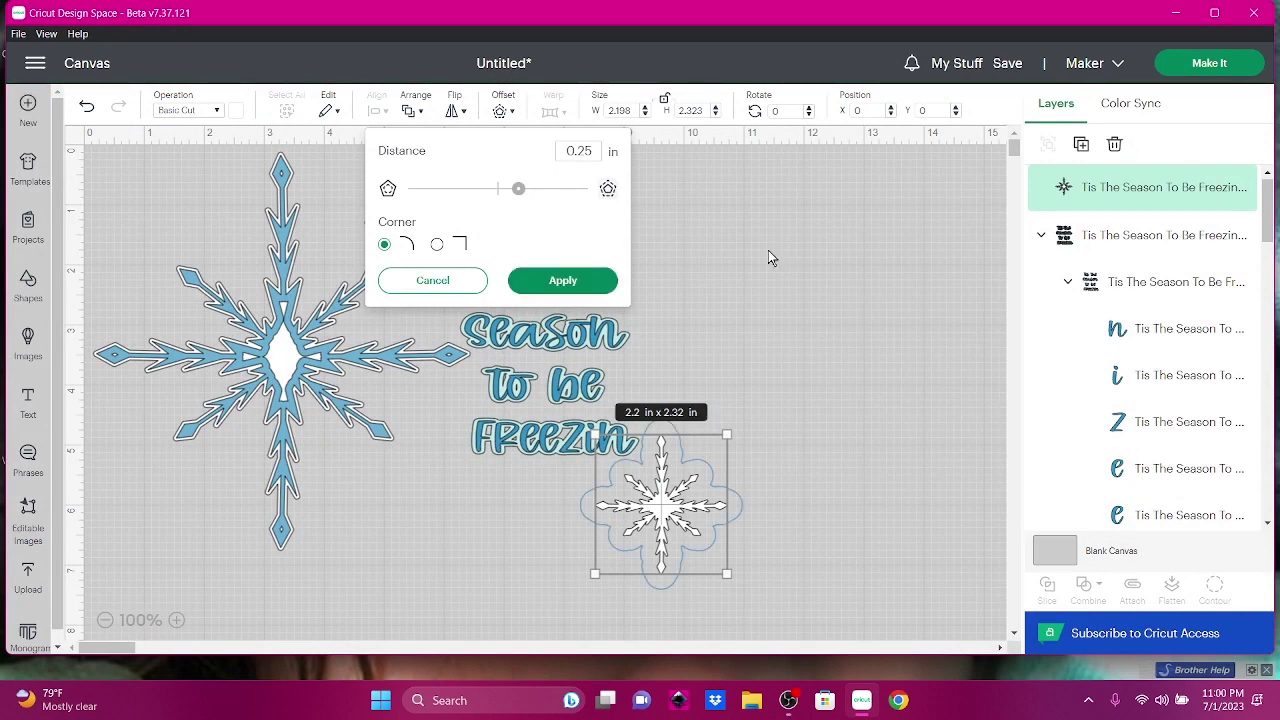
# Apply a 0.069 in offset, colour it light blue, and select snowflake with outline
pyautogui.moveTo(520, 189); pyautogui.dragTo(504, 189)
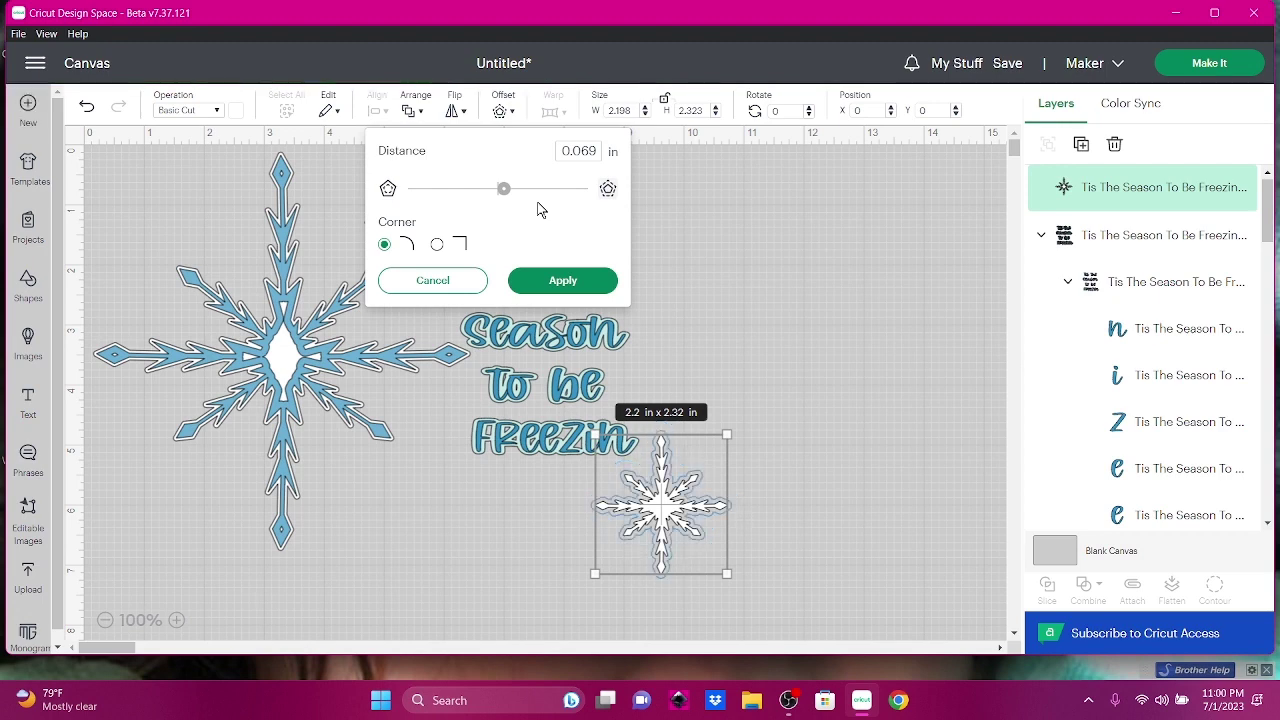
pyautogui.click(566, 281)
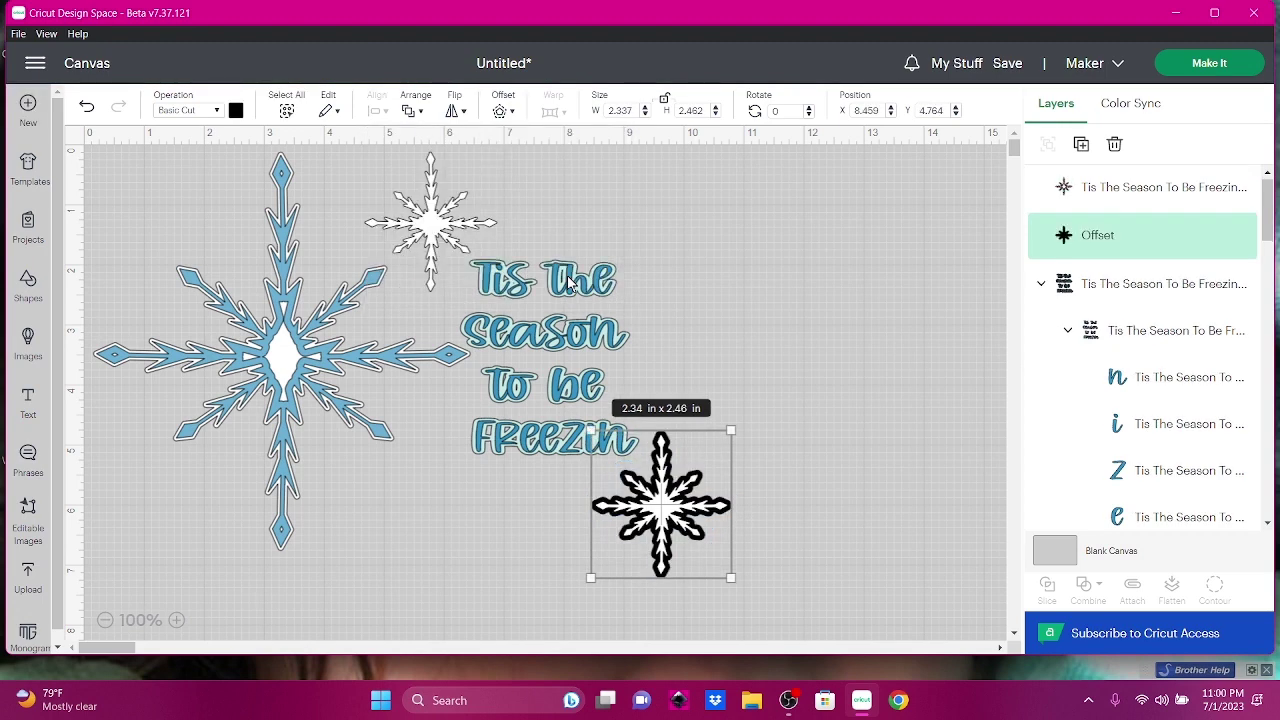
pyautogui.click(236, 111)
pyautogui.click(274, 181)
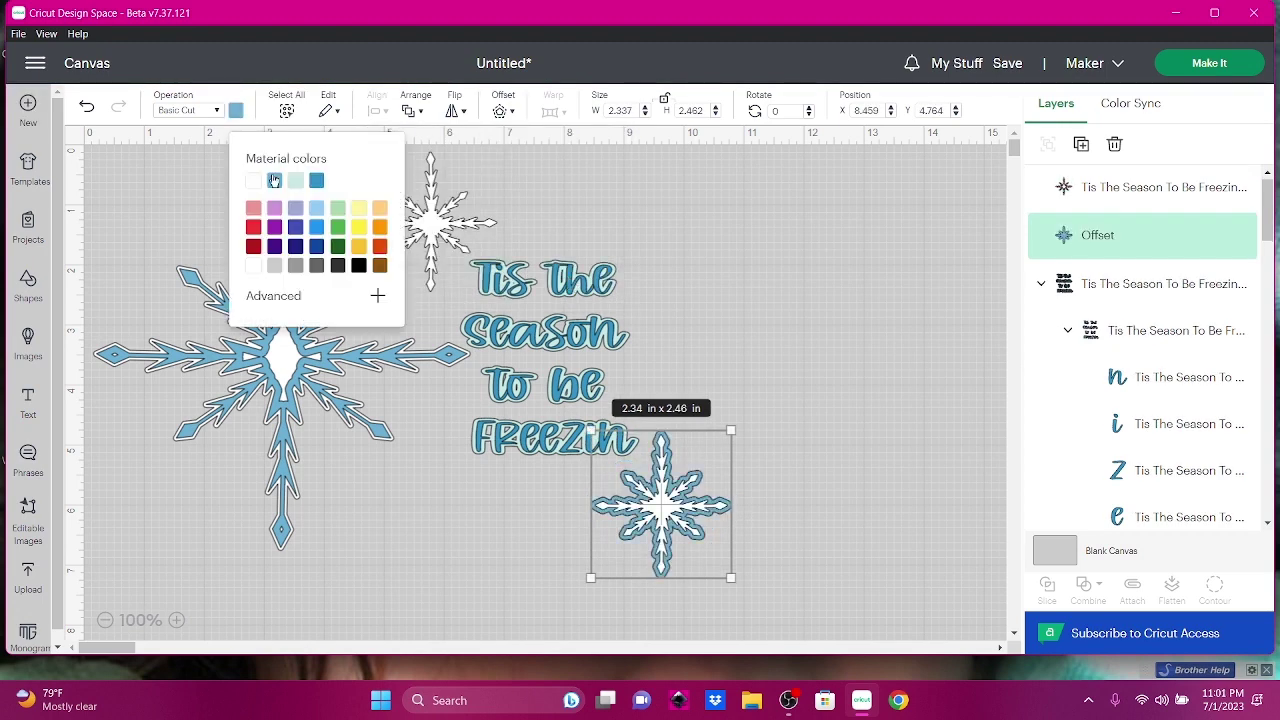
pyautogui.click(762, 516)
pyautogui.click(653, 504)
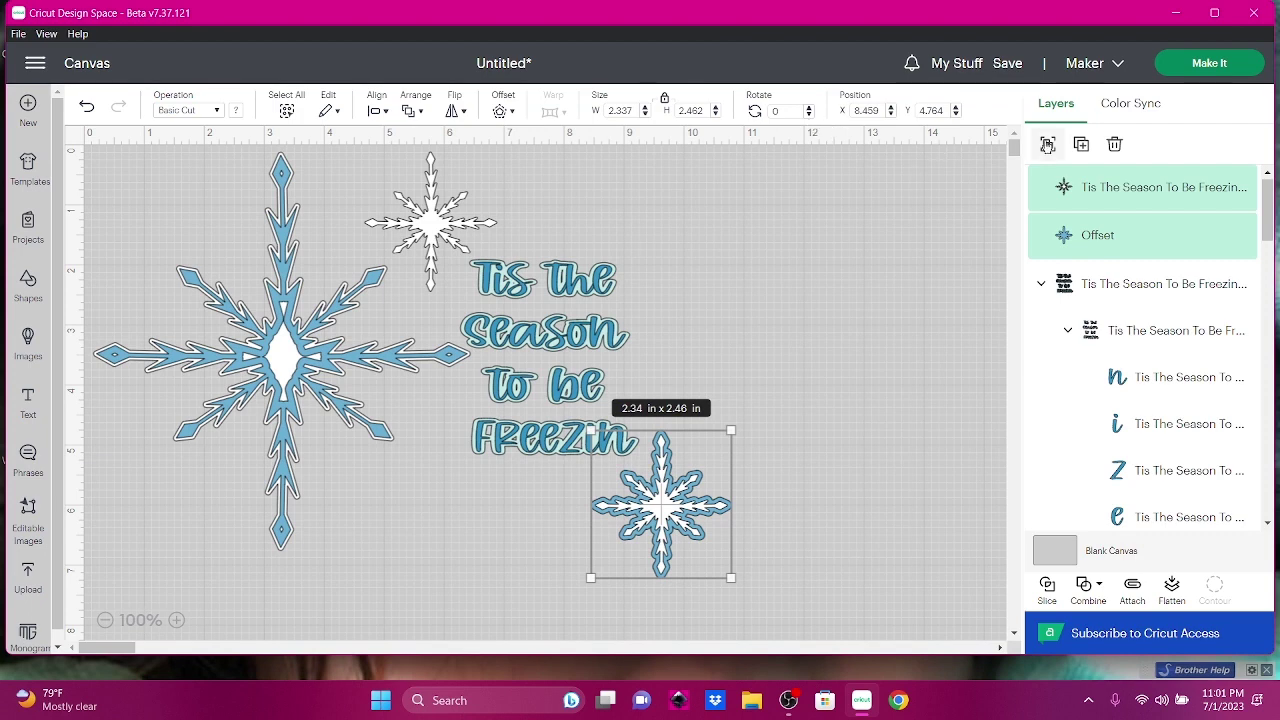
# Group the outlined snowflake, move it beside 'Tis The', send it to back, nudge text
pyautogui.click(1047, 145)
pyautogui.moveTo(660, 520); pyautogui.dragTo(647, 260)
pyautogui.click(420, 113)
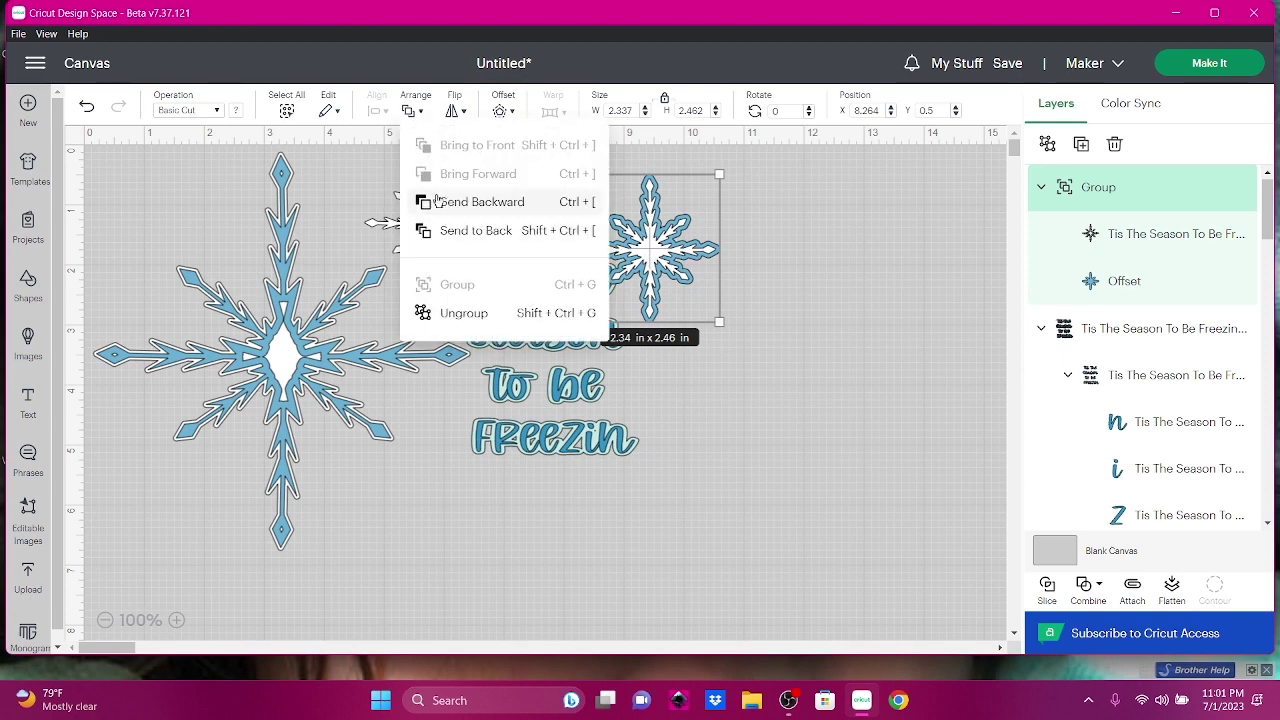
pyautogui.click(436, 200)
pyautogui.click(415, 110)
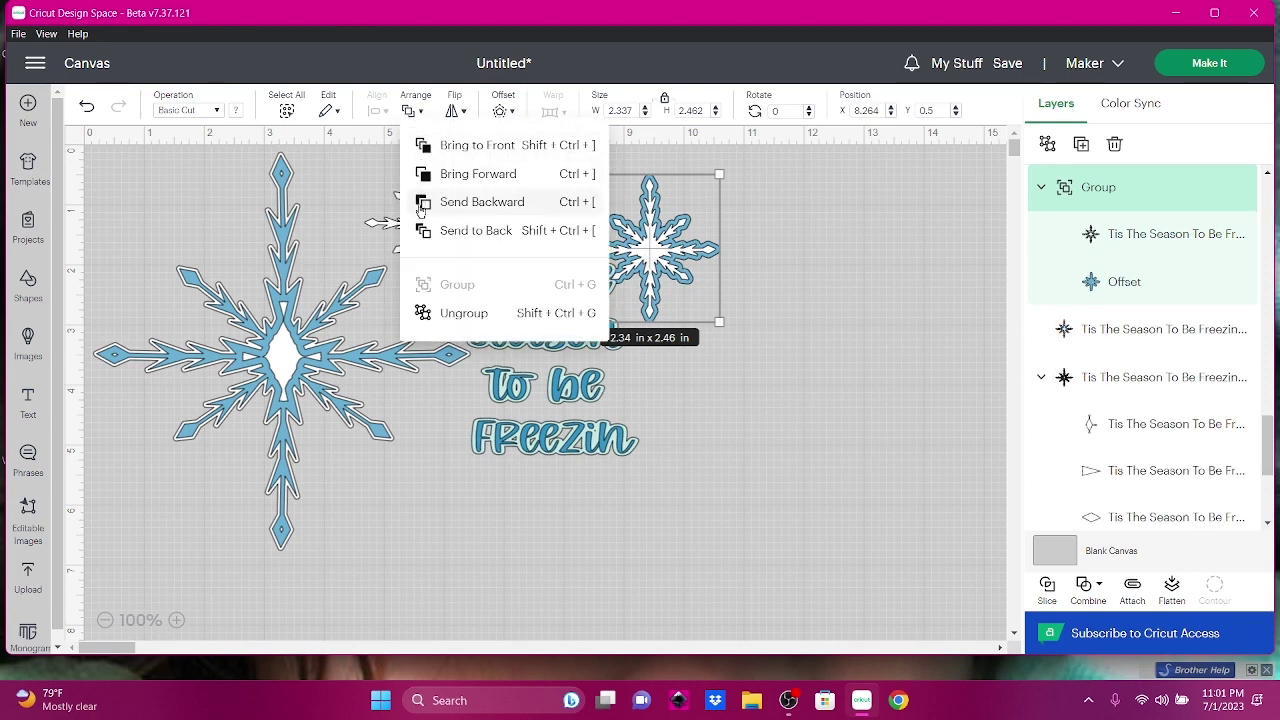
pyautogui.click(445, 230)
pyautogui.click(550, 343)
pyautogui.moveTo(550, 343); pyautogui.dragTo(567, 337)
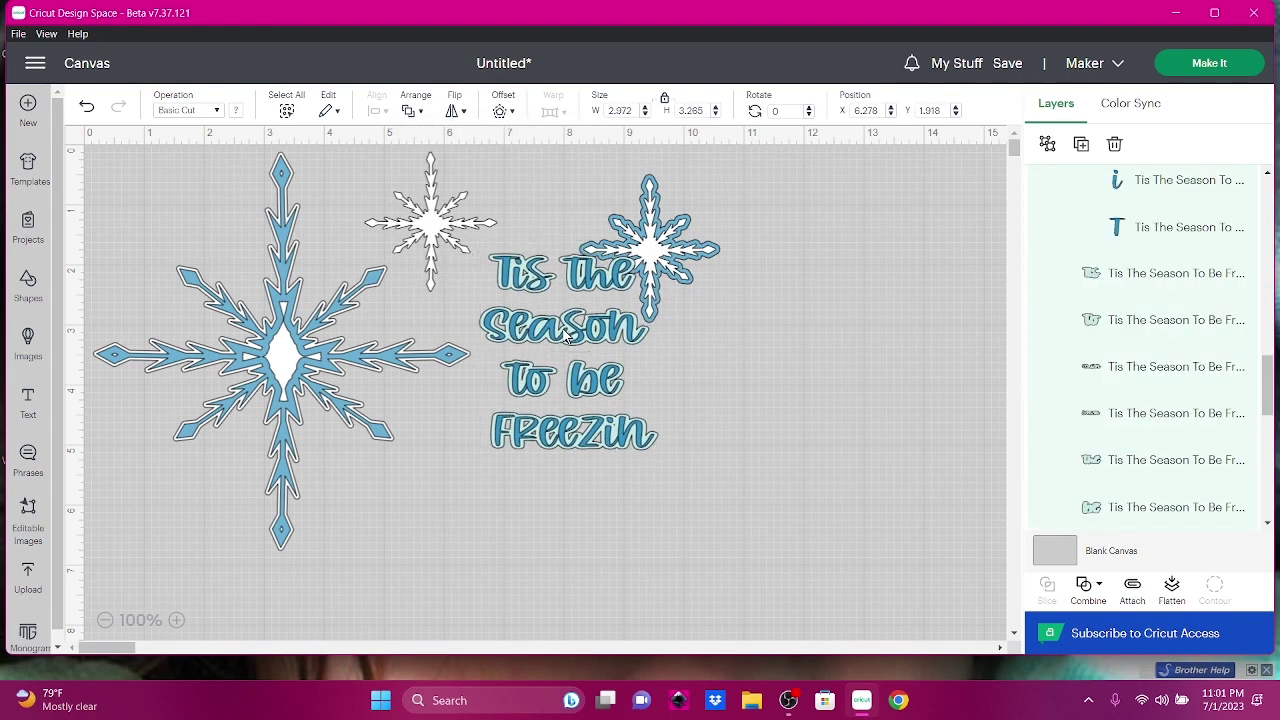
# Delete the spare white snowflake first, then the large snowflake, and nudge the outlined snowflake
pyautogui.click(424, 233)
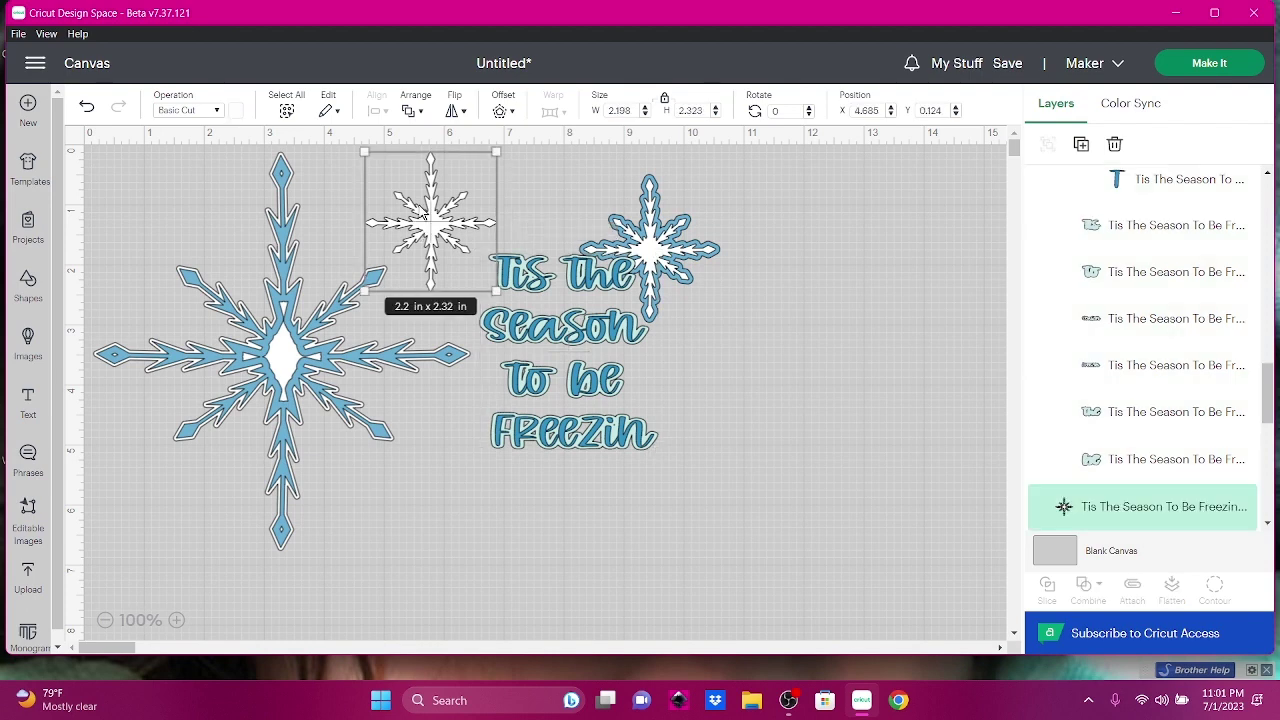
pyautogui.click(1115, 144)
pyautogui.click(295, 345)
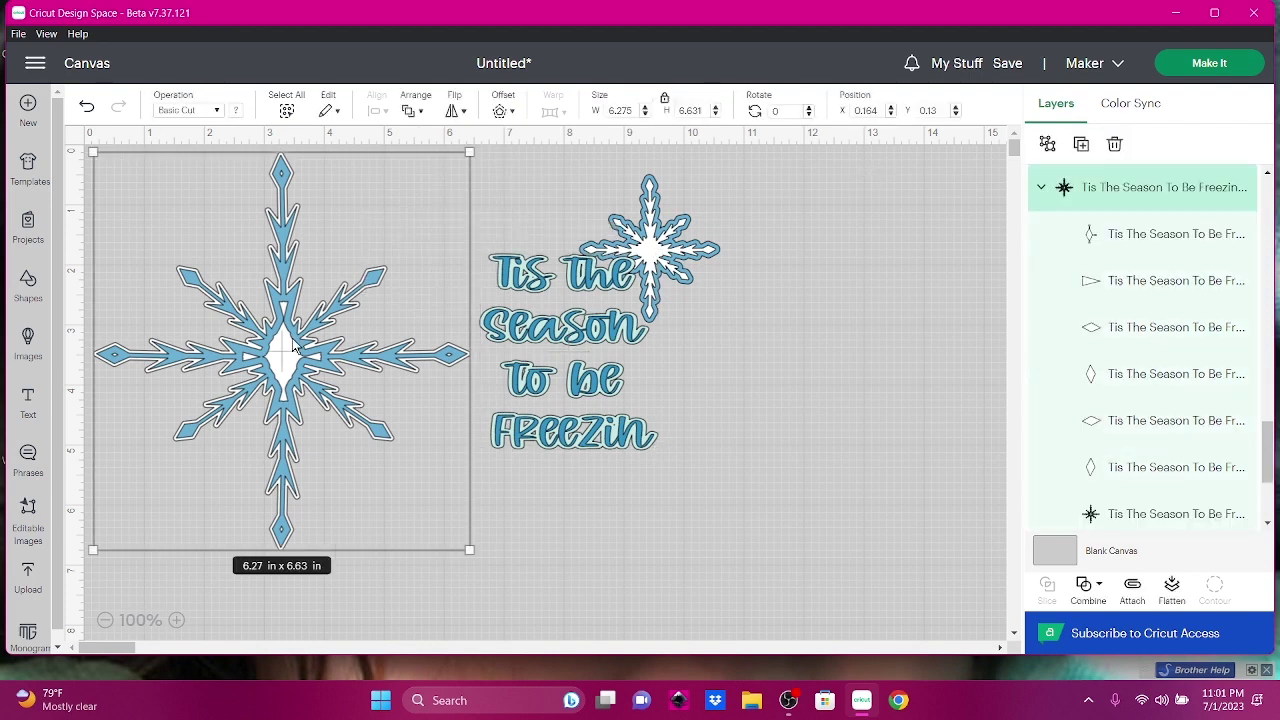
pyautogui.click(1115, 144)
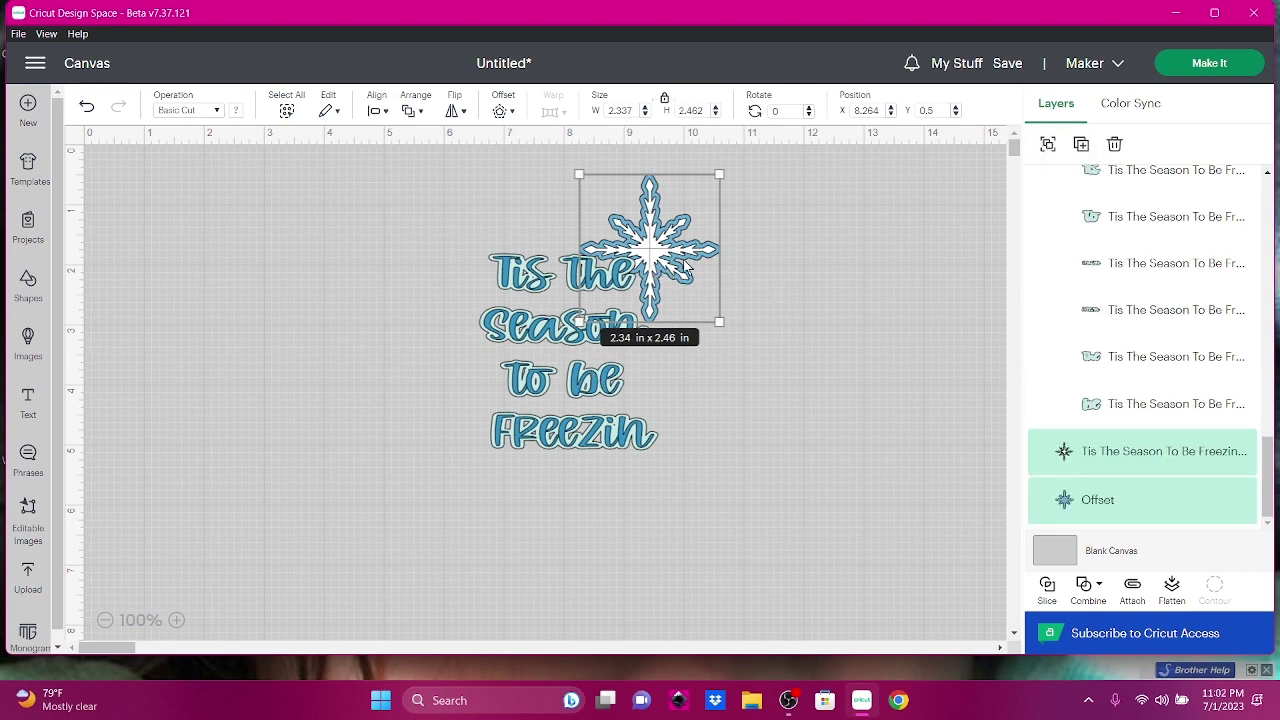
pyautogui.moveTo(662, 253); pyautogui.dragTo(668, 254)
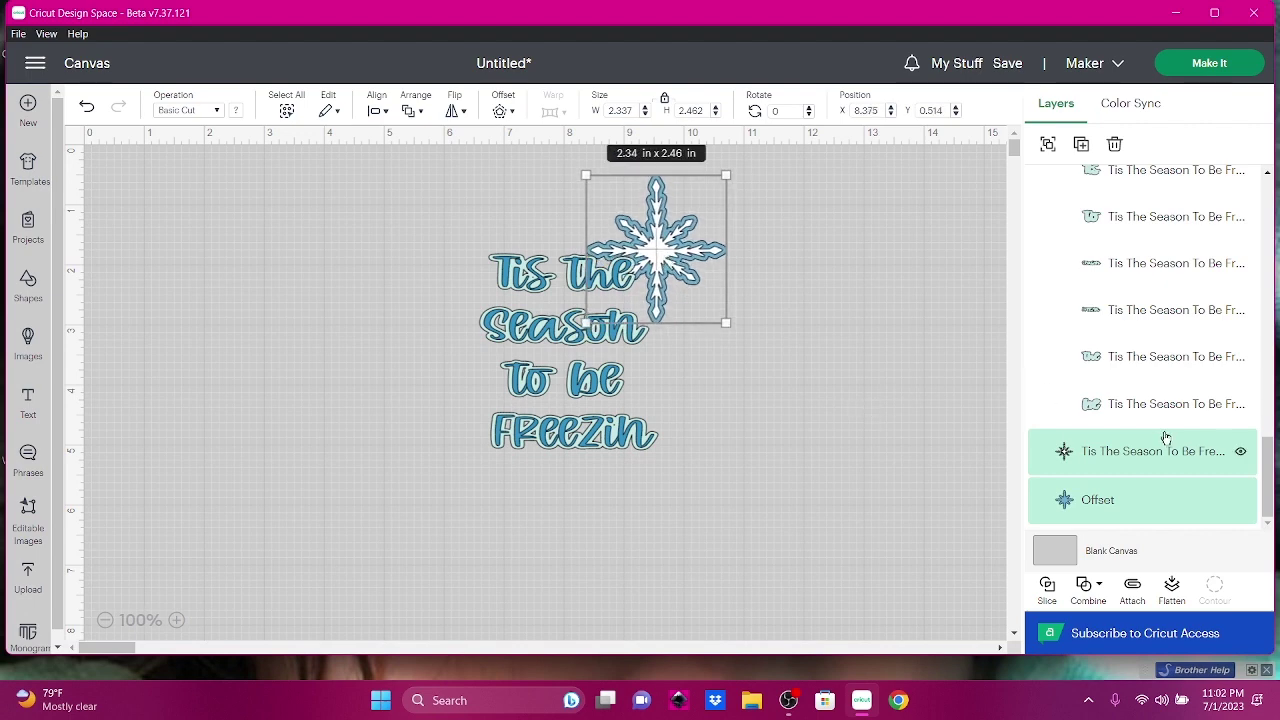
pyautogui.scroll(10, 1166, 438)
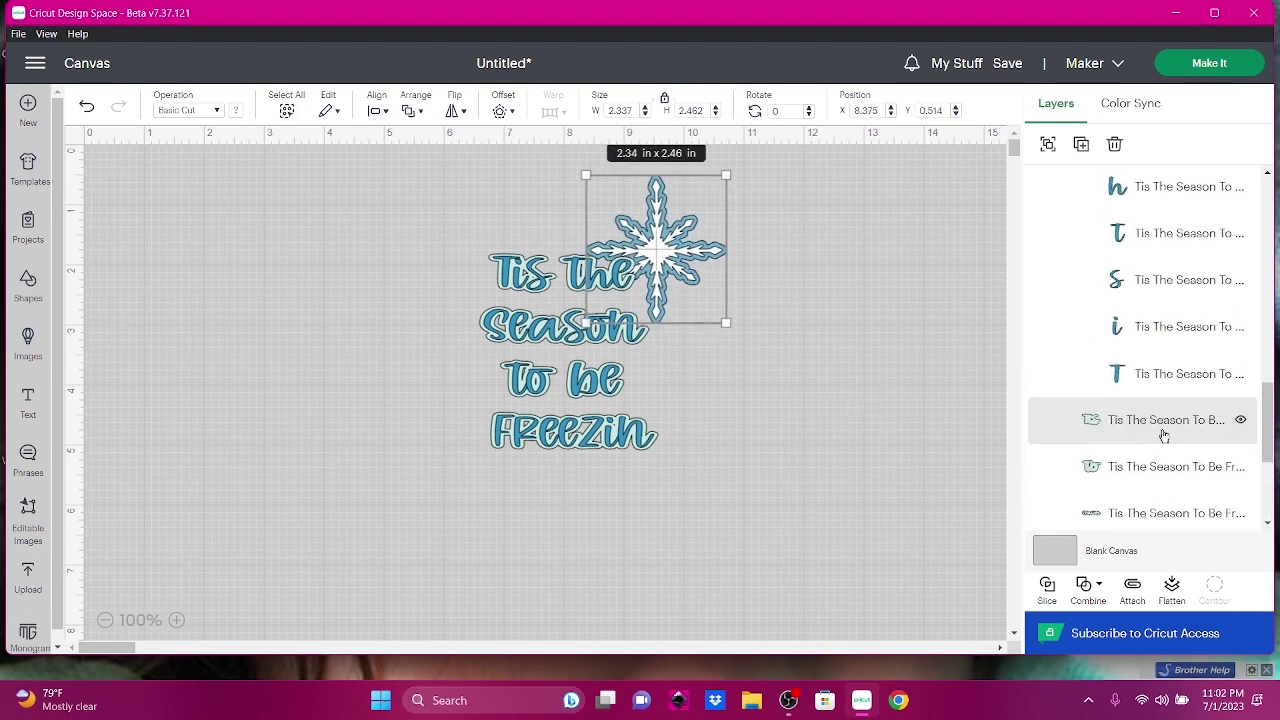
# Group the snowflake with its offset, shift it slightly left, and zoom to 125%
pyautogui.click(1050, 145)
pyautogui.moveTo(680, 260)
pyautogui.mouseDown()
pyautogui.moveTo(649, 274)
pyautogui.moveTo(666, 260)
pyautogui.mouseUp()
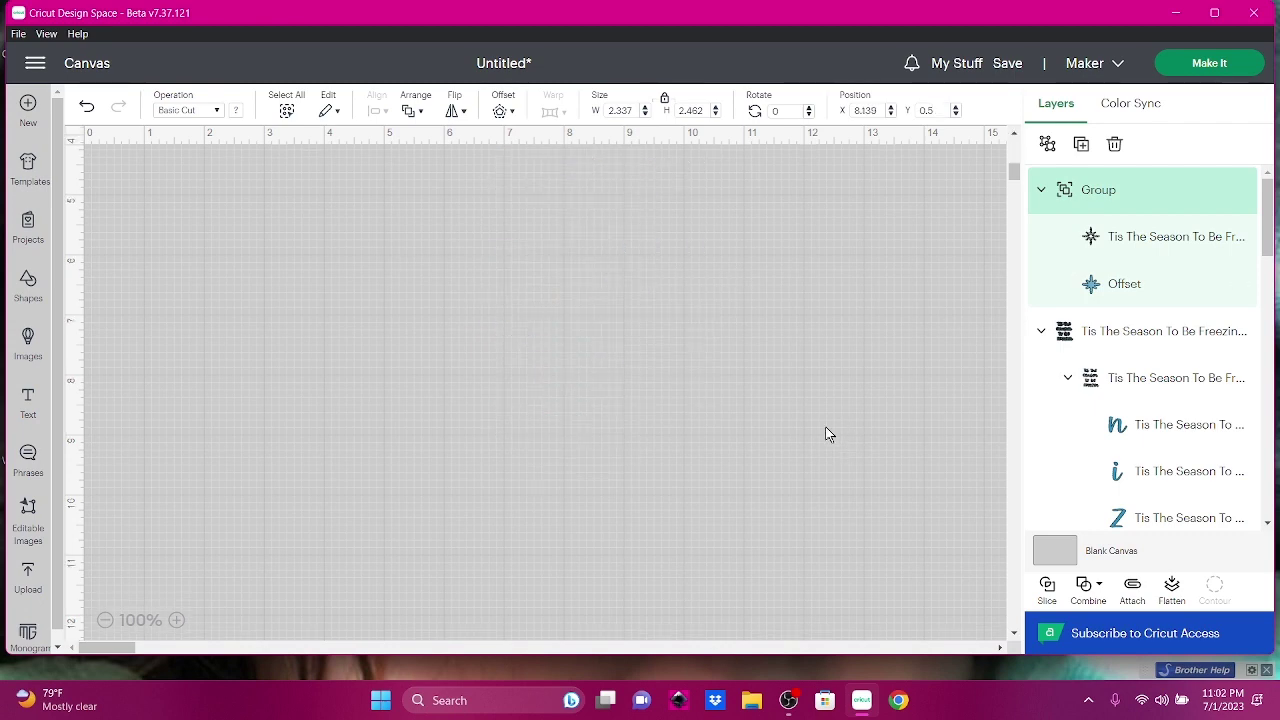
pyautogui.click(105, 620)
pyautogui.click(105, 620)
pyautogui.click(168, 620)
pyautogui.click(168, 620)
pyautogui.click(170, 620)
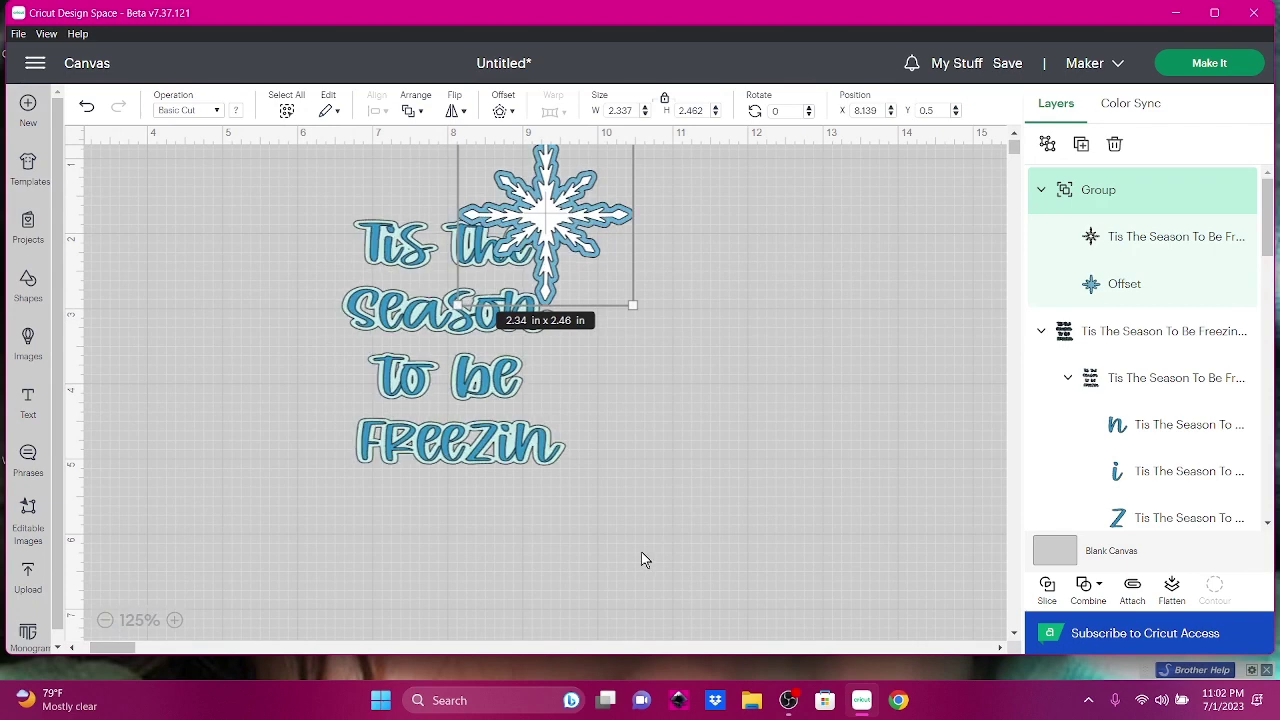
pyautogui.scroll(1, 645, 555)
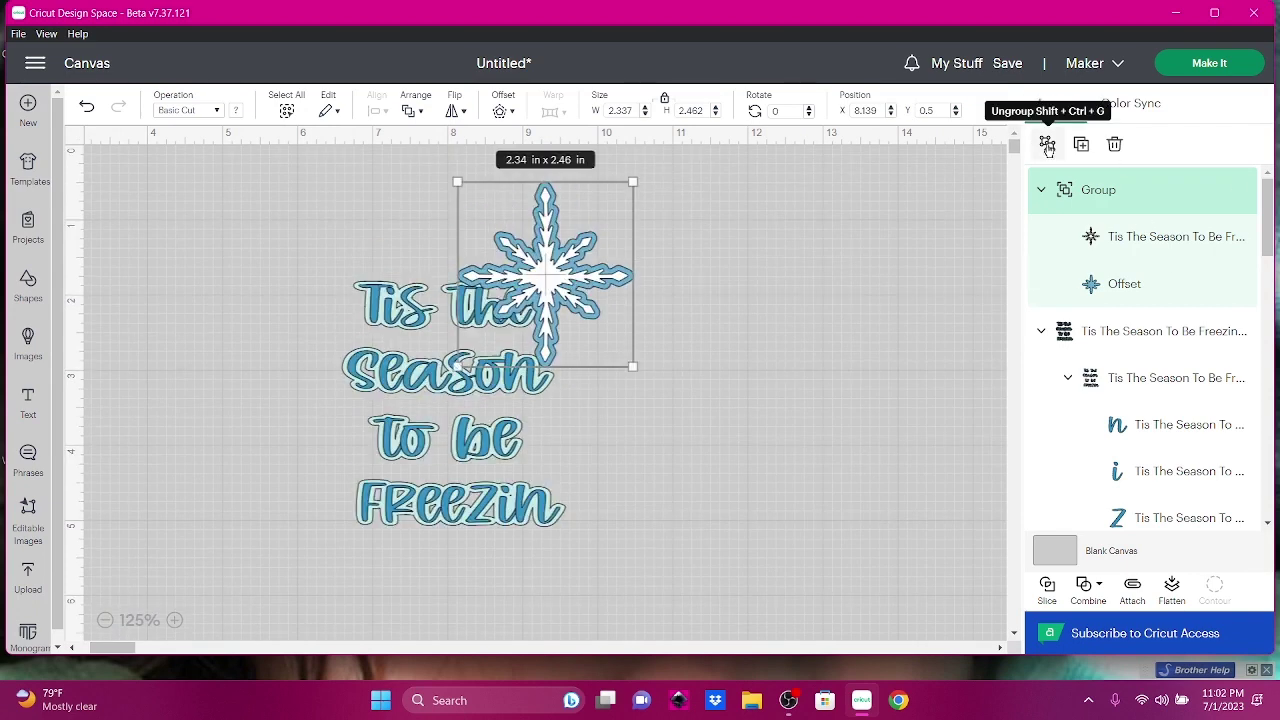
# Duplicate the snowflake group onto 'Freezin' and send both snowflakes behind the text
pyautogui.click(1080, 145)
pyautogui.moveTo(205, 280); pyautogui.dragTo(323, 519)
pyautogui.click(408, 112)
pyautogui.click(423, 228)
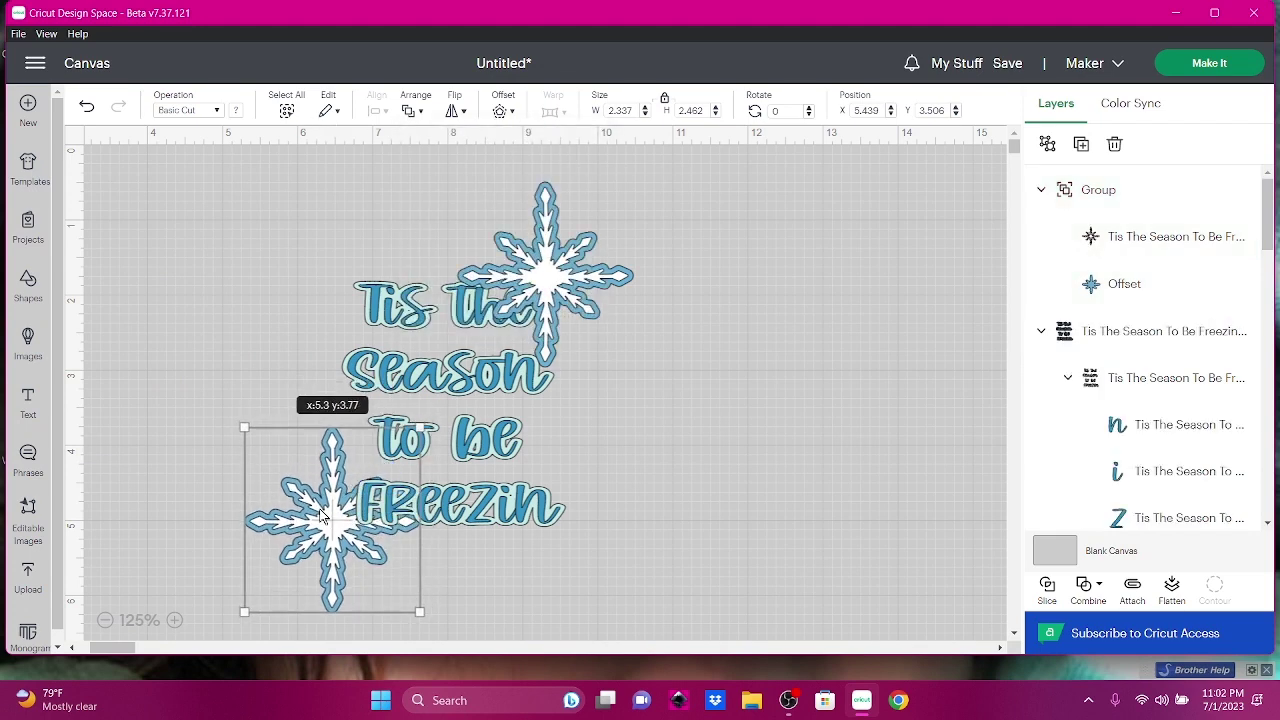
pyautogui.click(565, 260)
pyautogui.click(412, 112)
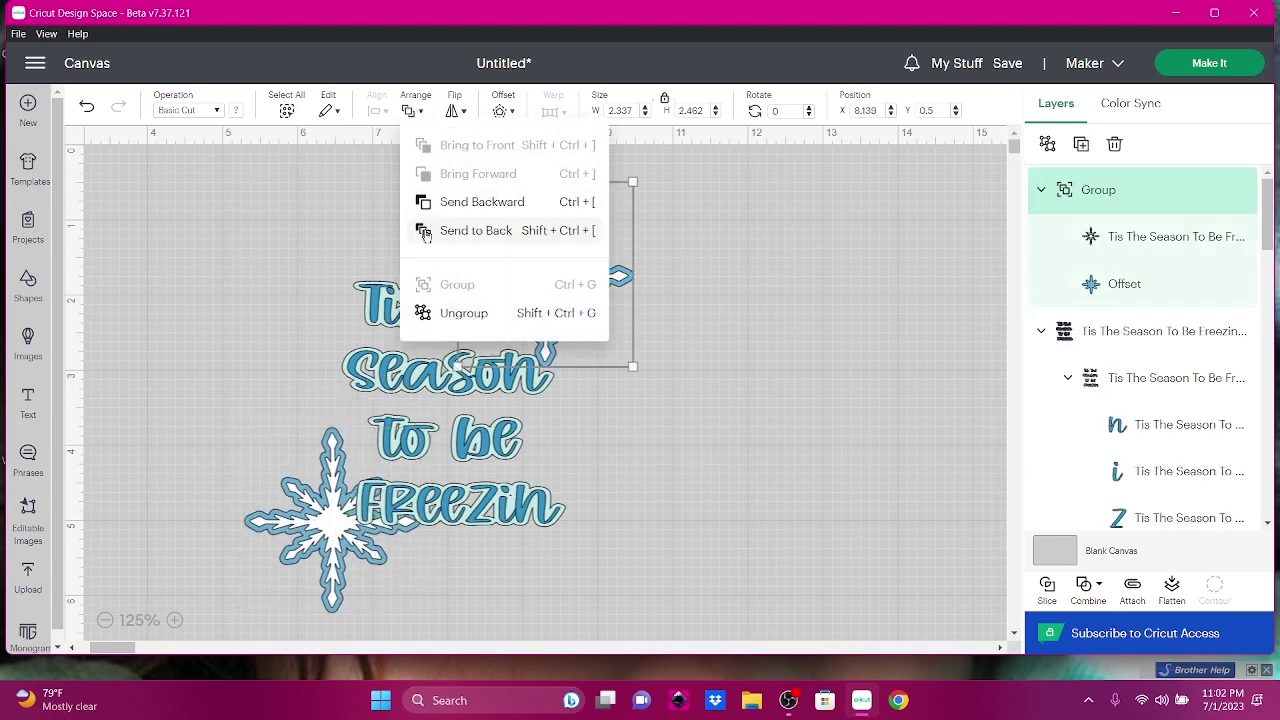
pyautogui.click(440, 230)
pyautogui.click(643, 457)
pyautogui.click(474, 388)
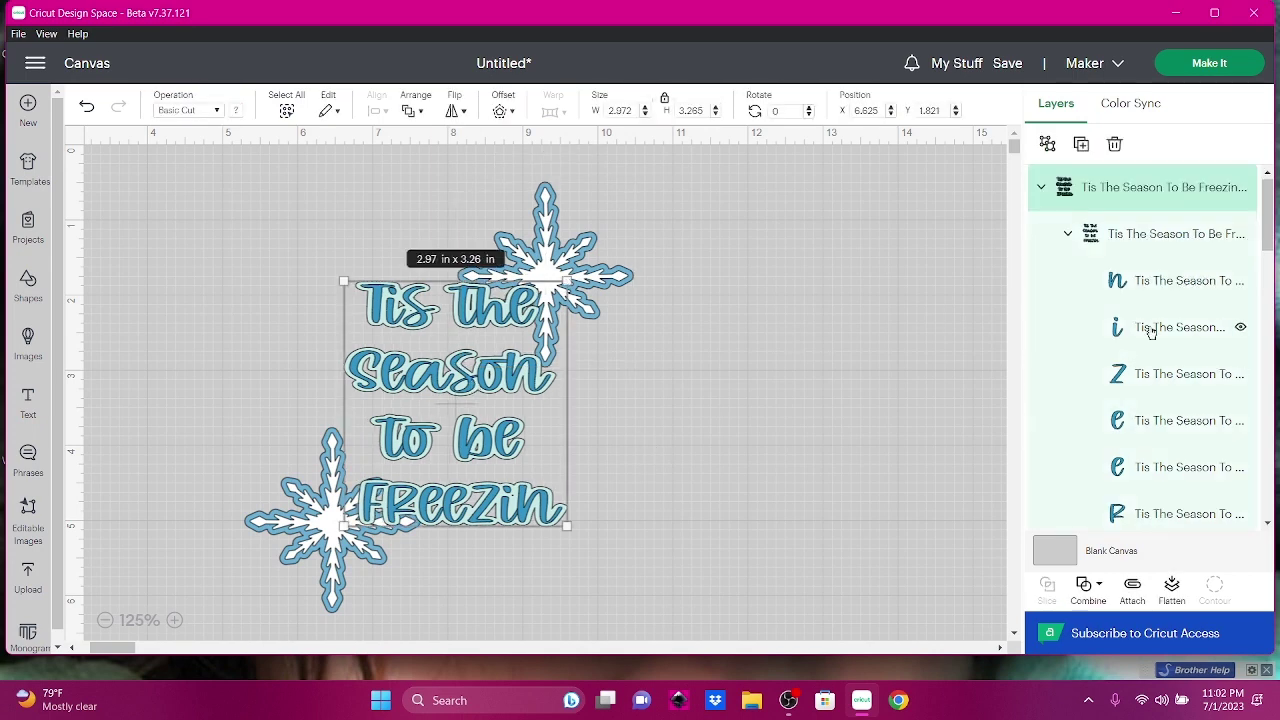
# Check each word's colour and make the word 'be' blue
pyautogui.scroll(-10, 1151, 332)
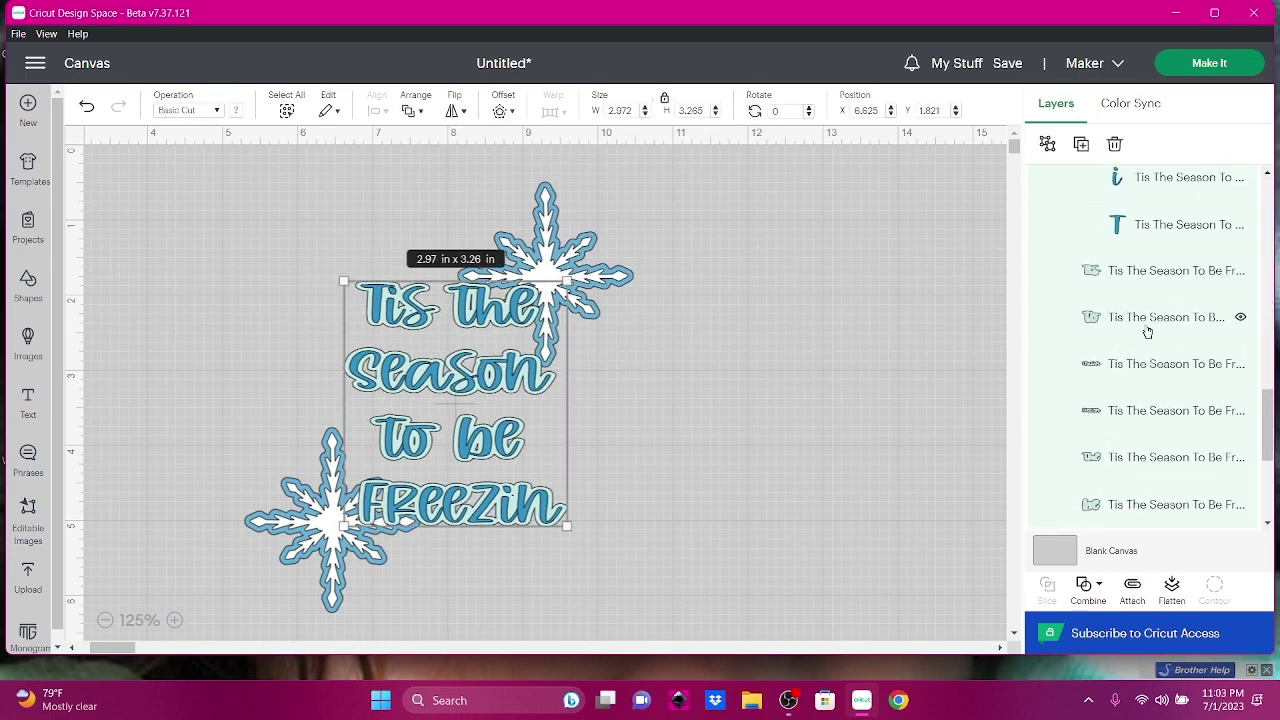
pyautogui.click(1125, 280)
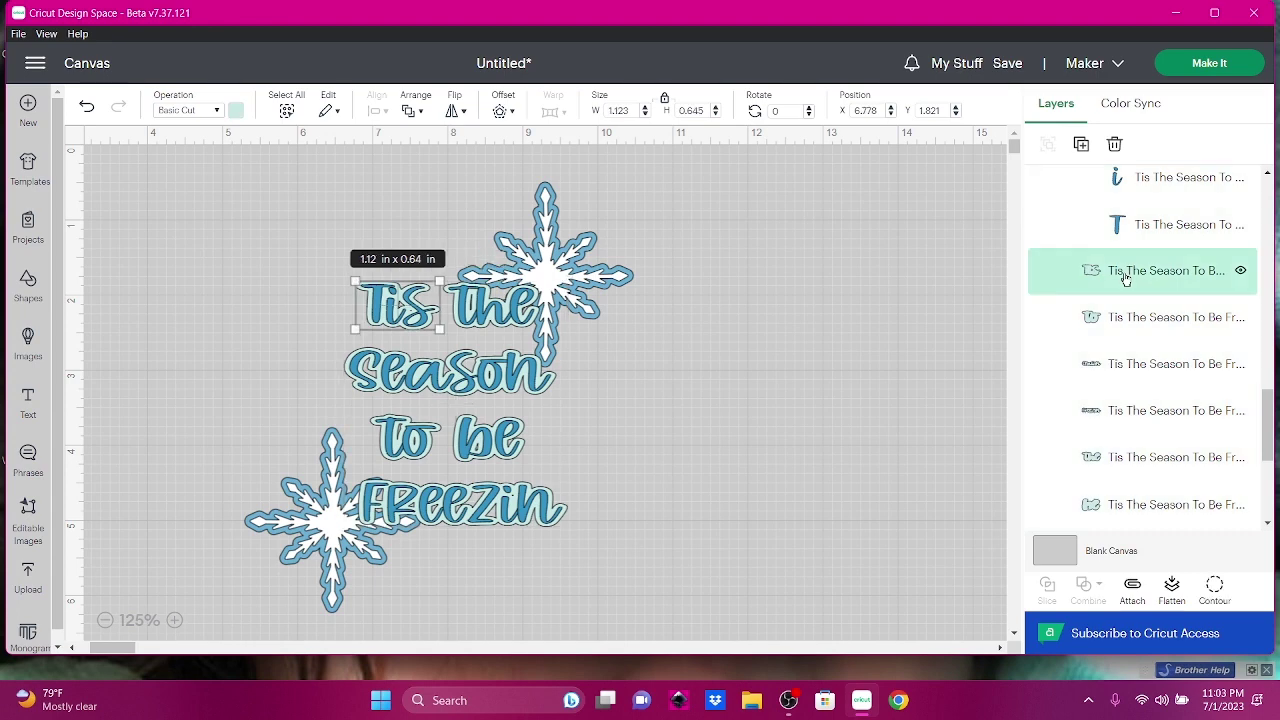
pyautogui.click(236, 111)
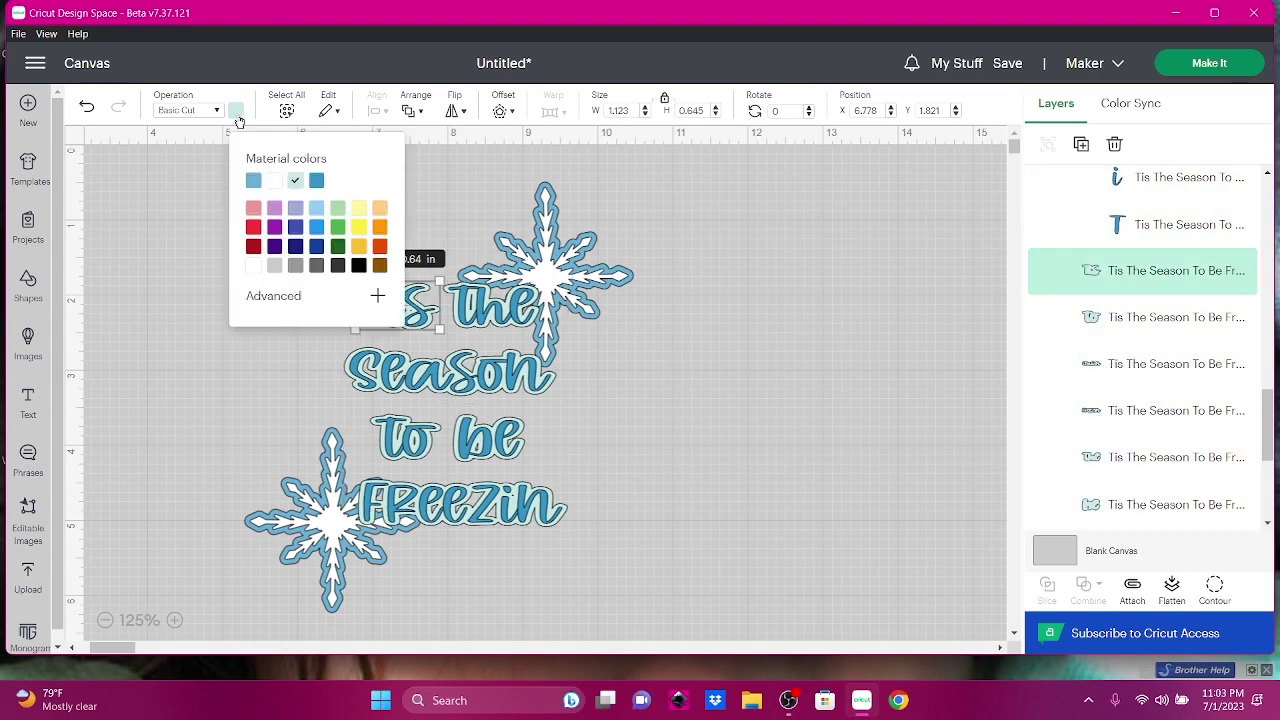
pyautogui.click(1075, 325)
pyautogui.click(1128, 363)
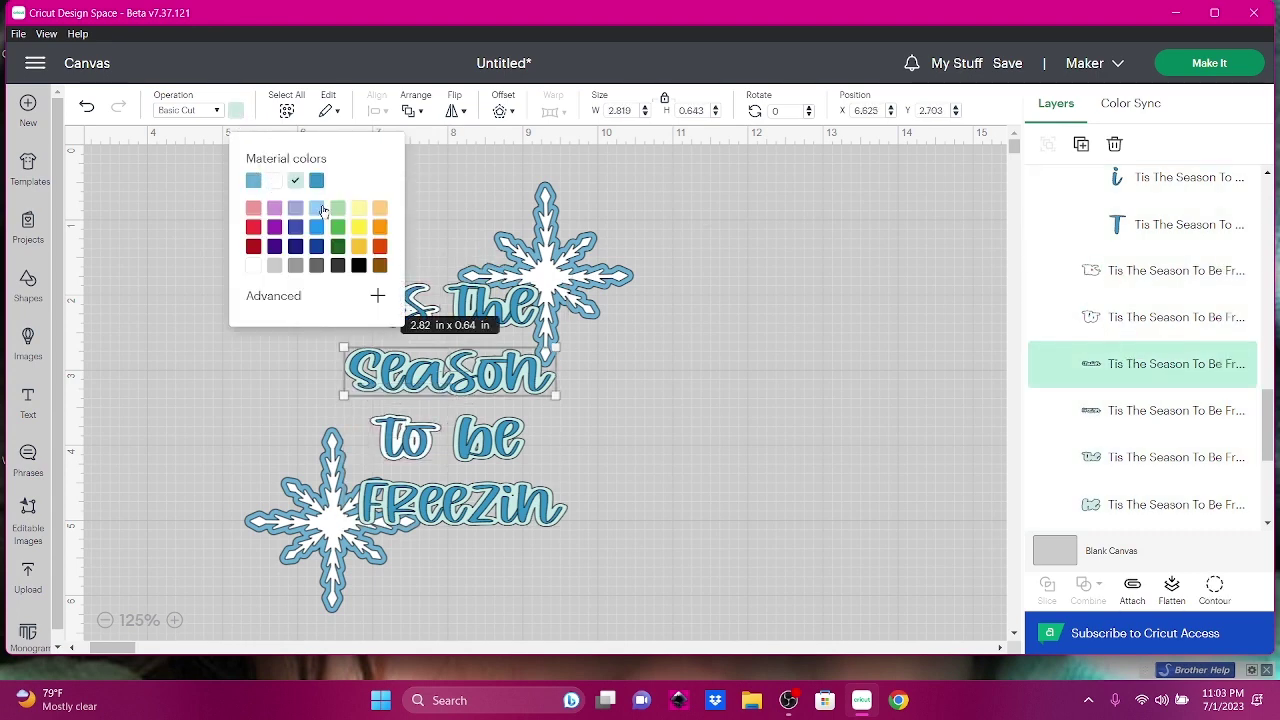
pyautogui.click(1114, 410)
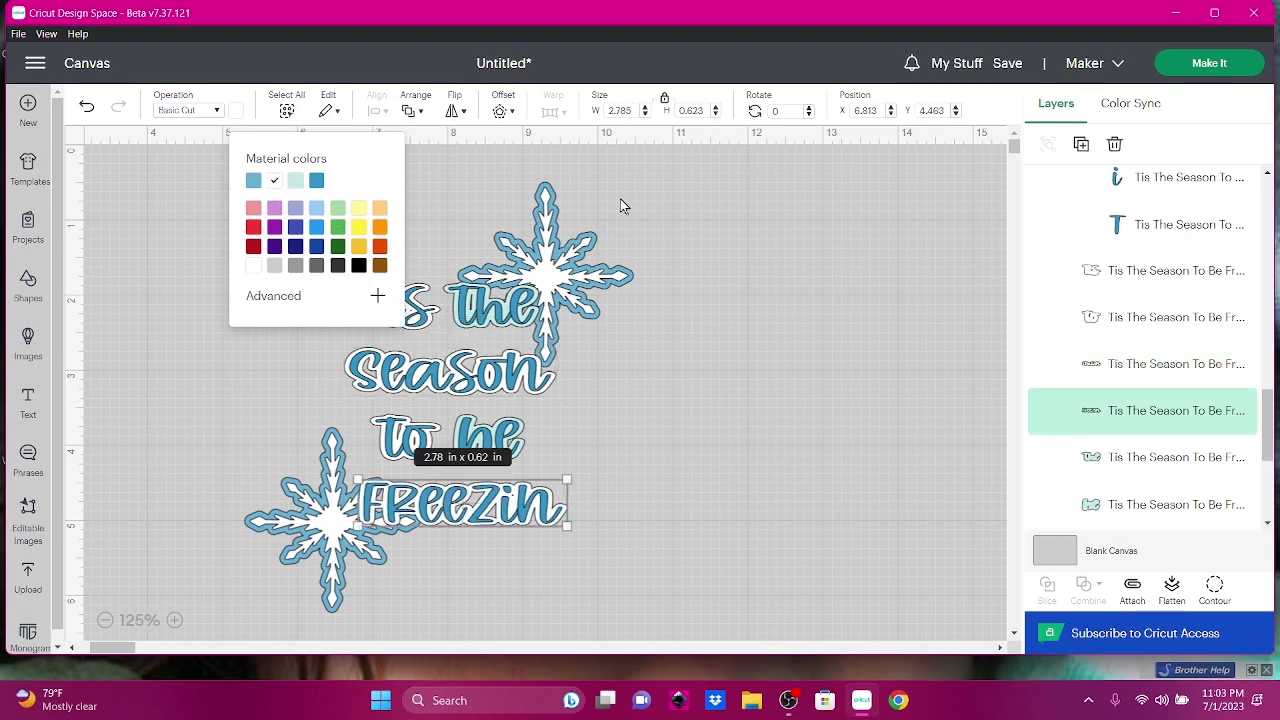
pyautogui.press('Tab')
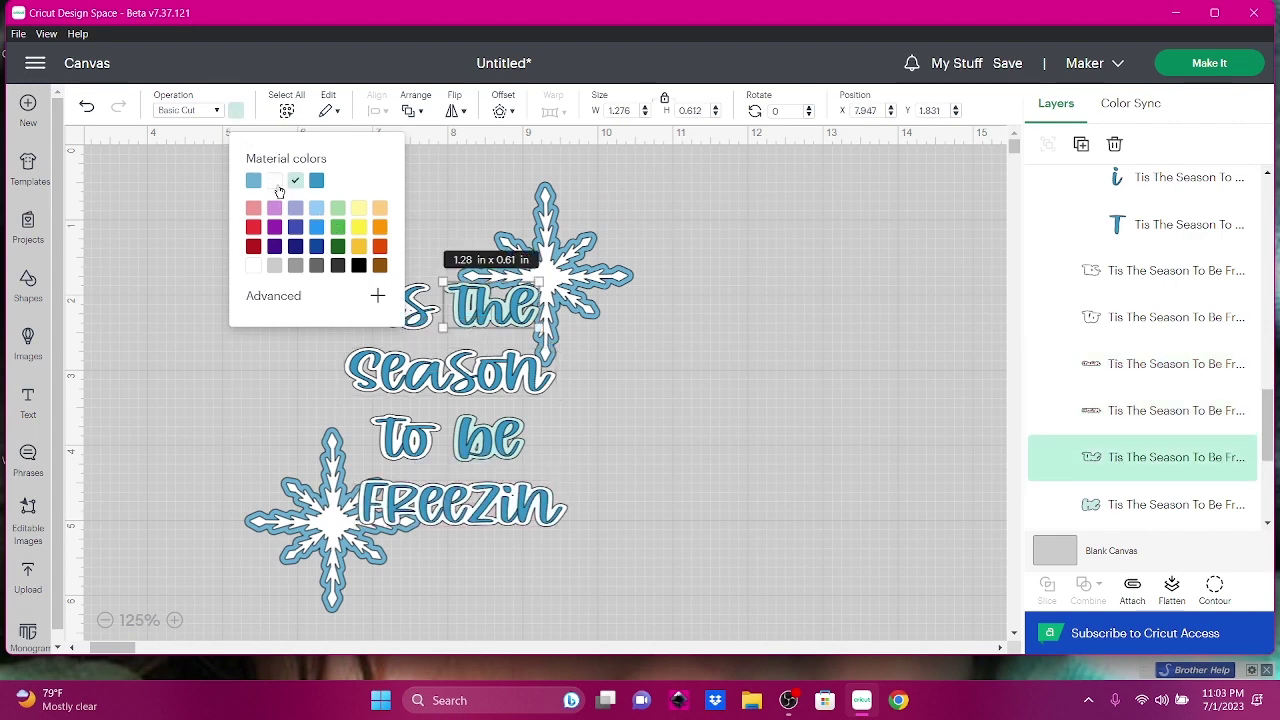
pyautogui.click(1124, 505)
pyautogui.click(316, 180)
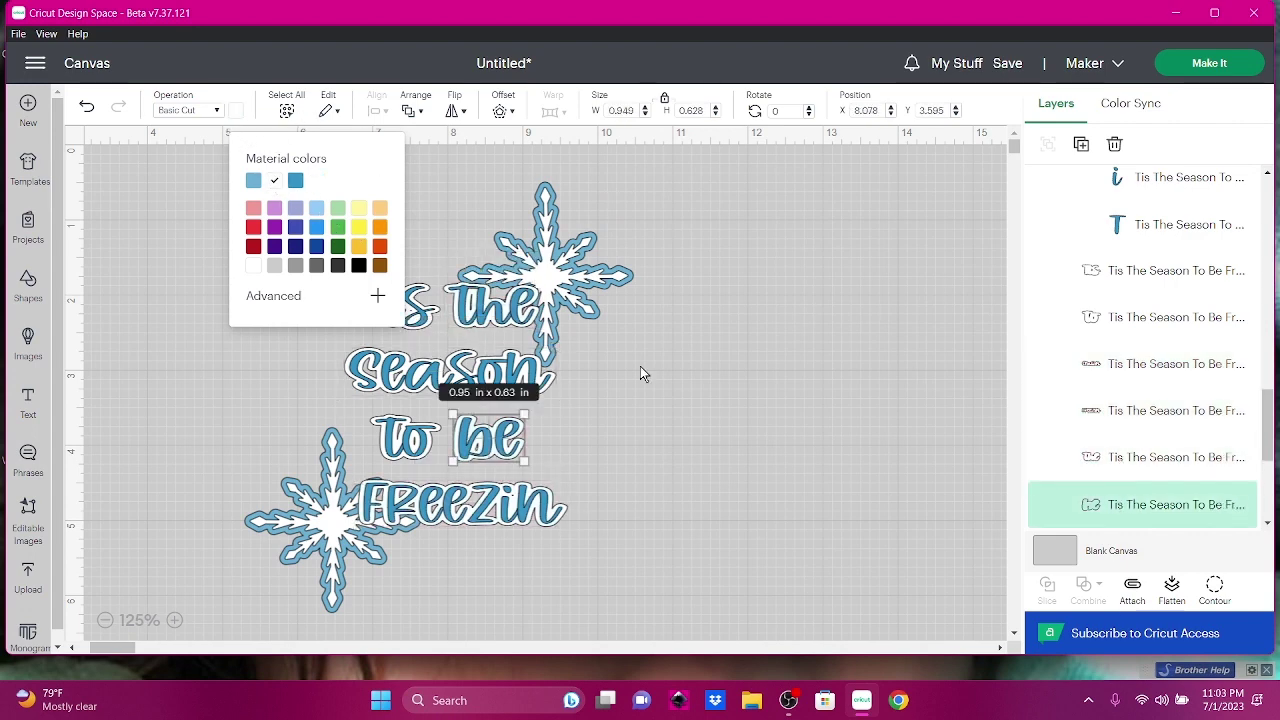
pyautogui.click(643, 410)
# Move the lower snowflake and the text block up and left
pyautogui.moveTo(330, 520); pyautogui.dragTo(279, 390)
pyautogui.click(663, 487)
pyautogui.moveTo(395, 383); pyautogui.dragTo(341, 316)
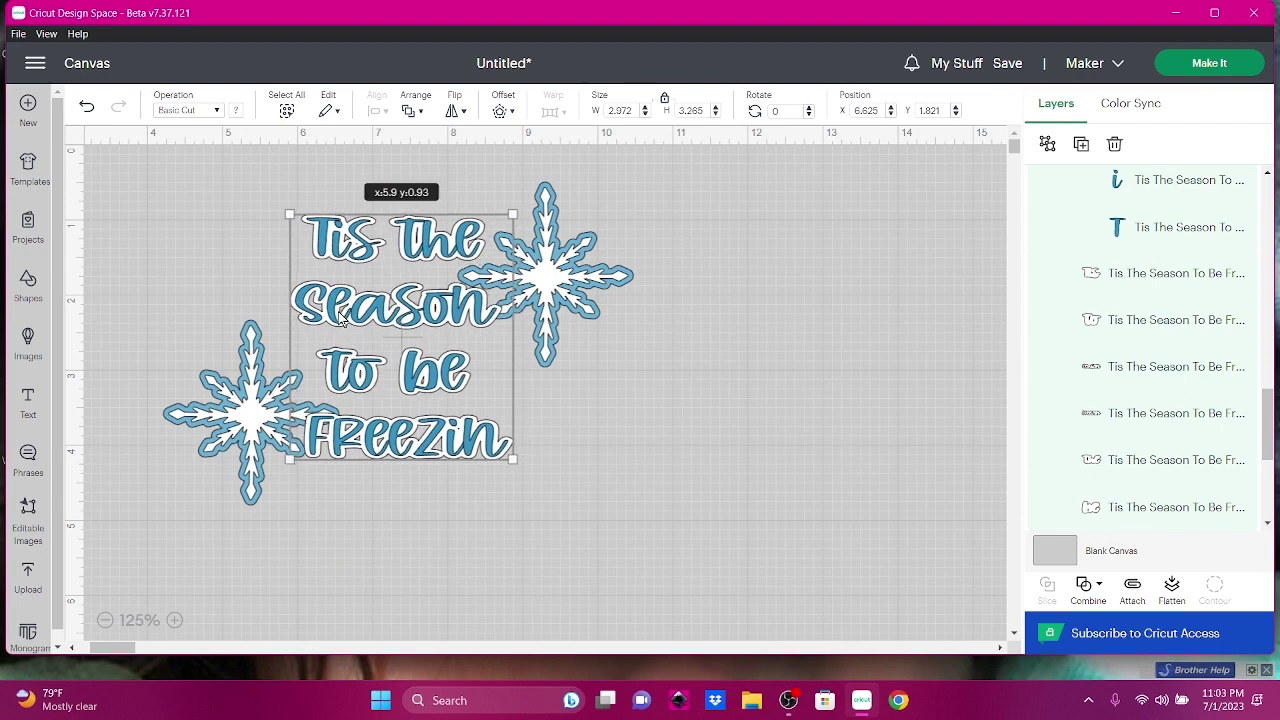
pyautogui.click(621, 512)
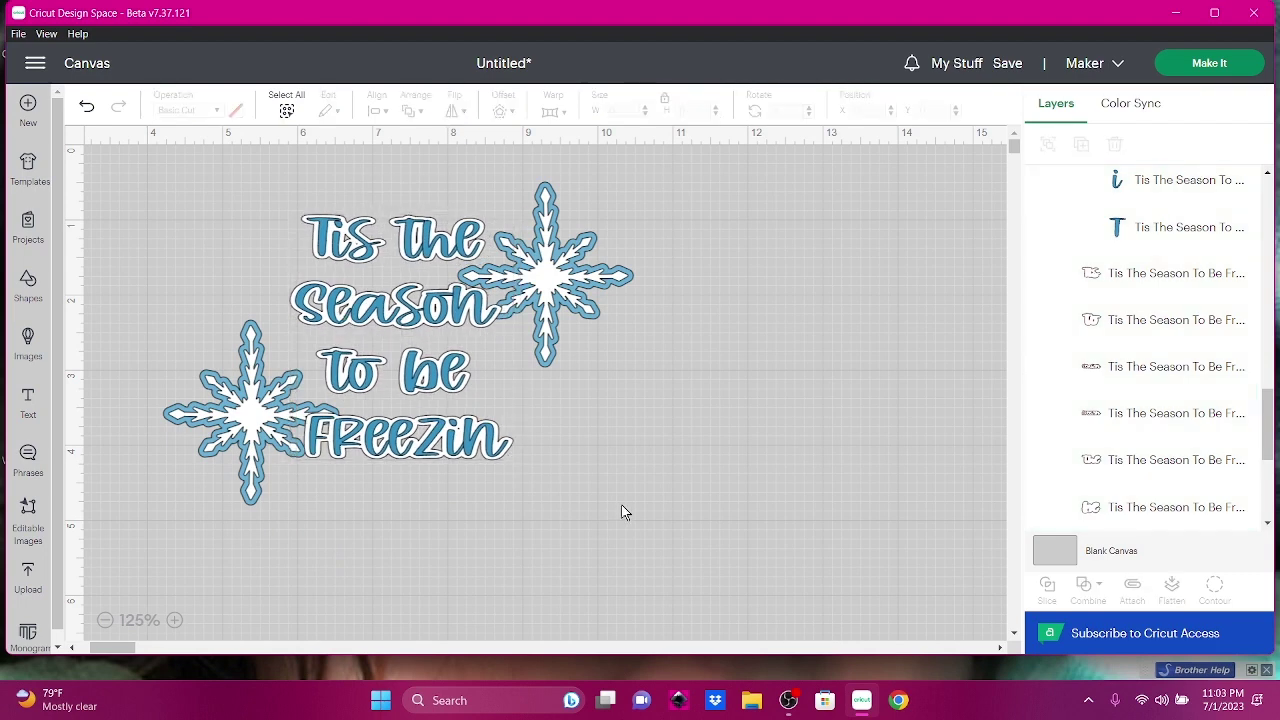
# Save the project with the title 'Season to be freezin'
pyautogui.click(1001, 66)
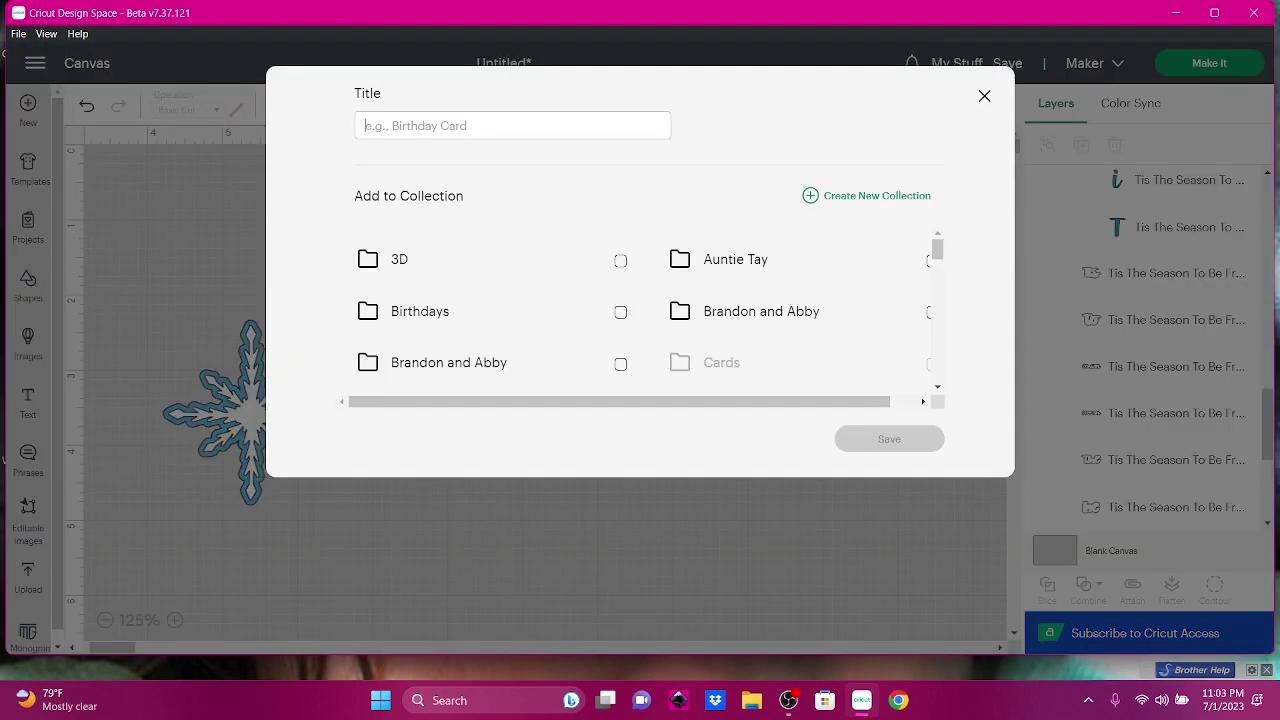
pyautogui.write('Season to be free')
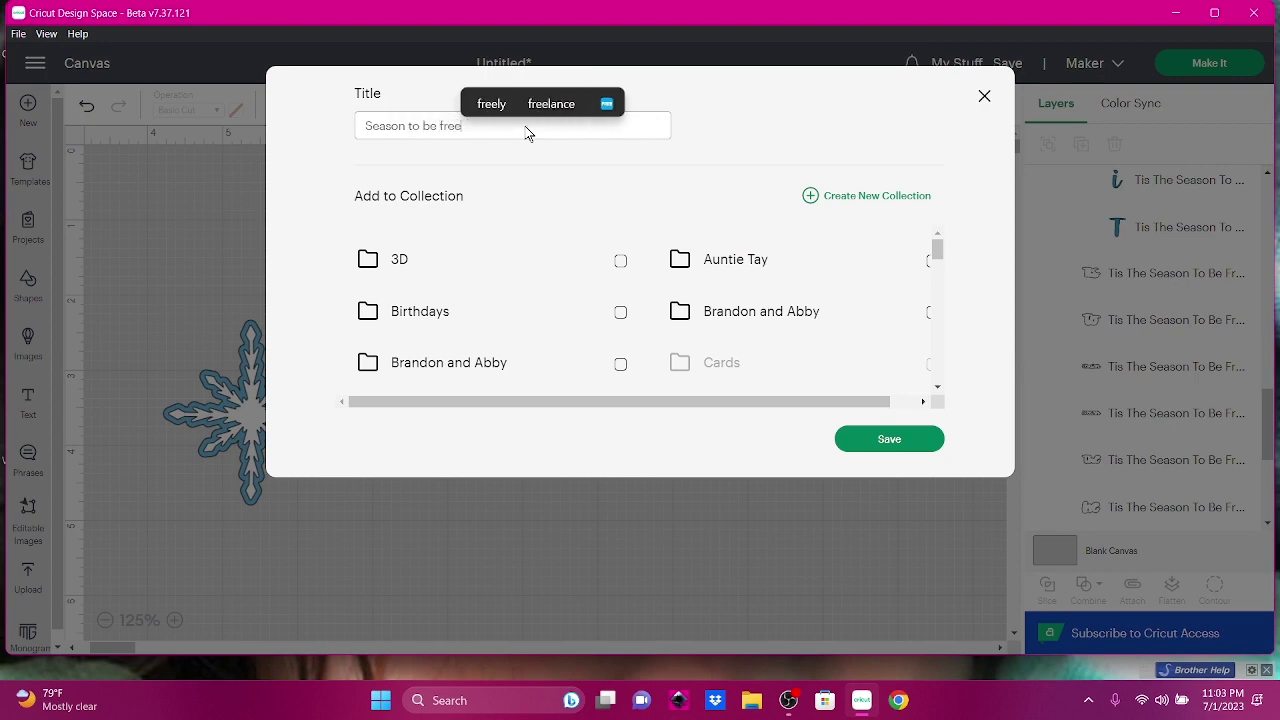
pyautogui.write('zin')
pyautogui.click(856, 442)
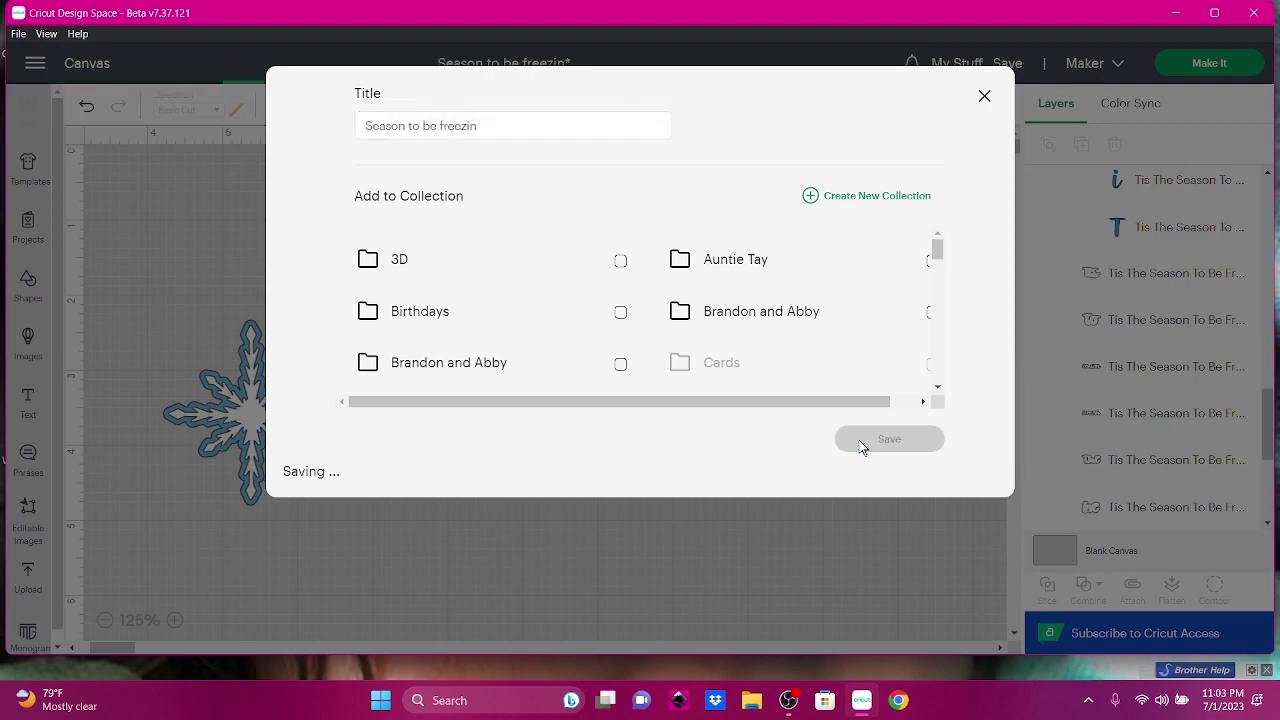